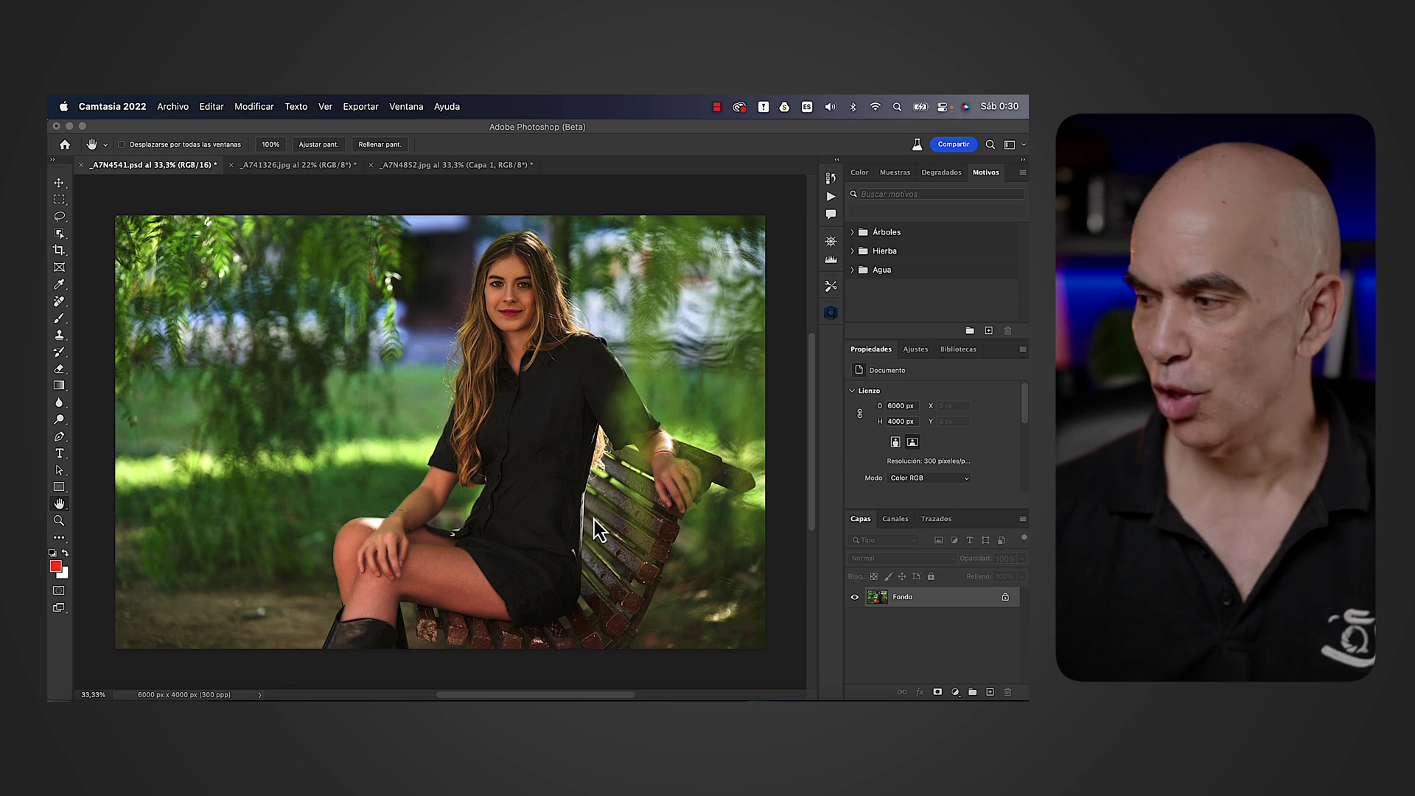
# - Duplicate the Fondo layer as Capa 1 and launch Retouch4me Color Match from the Filtro menu
pyautogui.click(969, 606)
pyautogui.moveTo(970, 607); pyautogui.dragTo(990, 691)
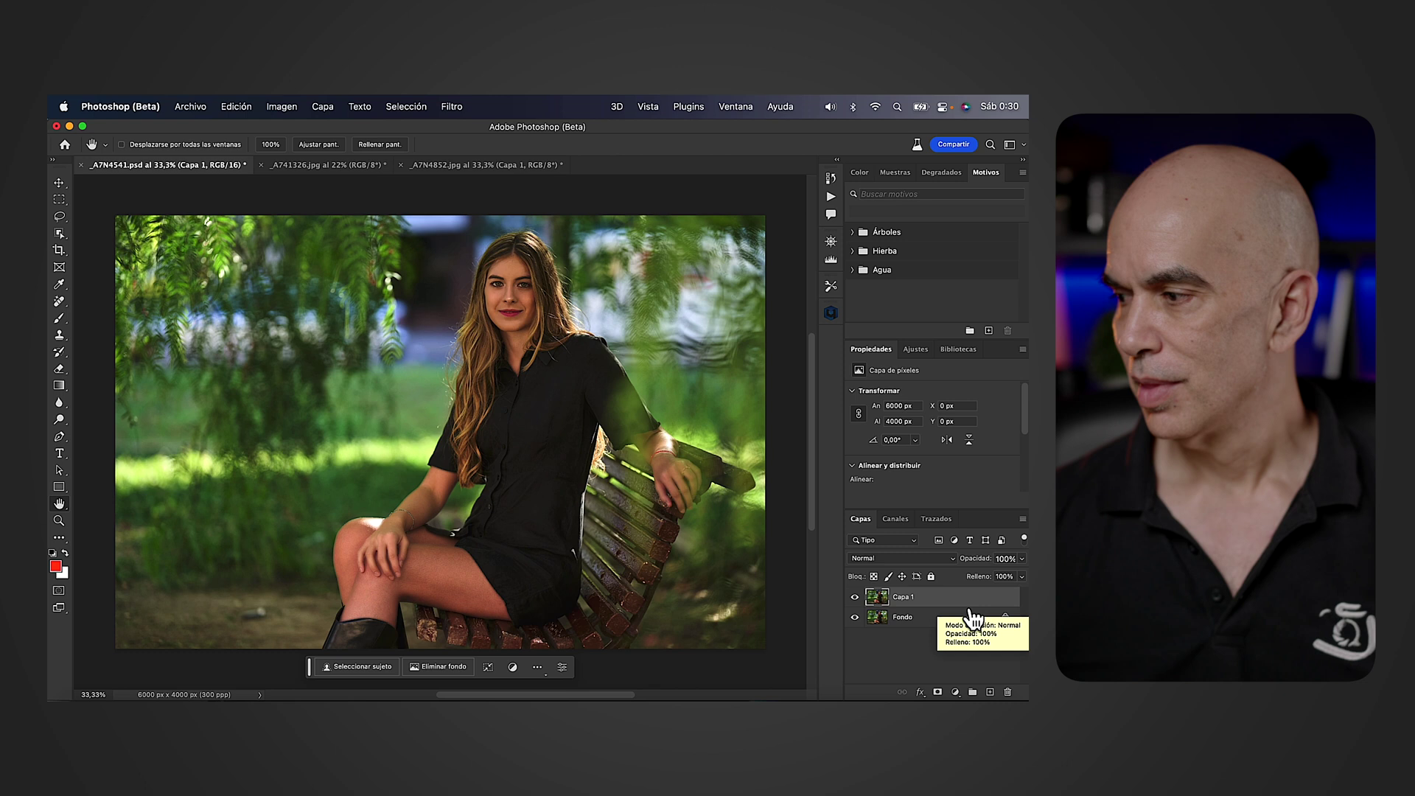
pyautogui.click(452, 107)
pyautogui.moveTo(476, 445)
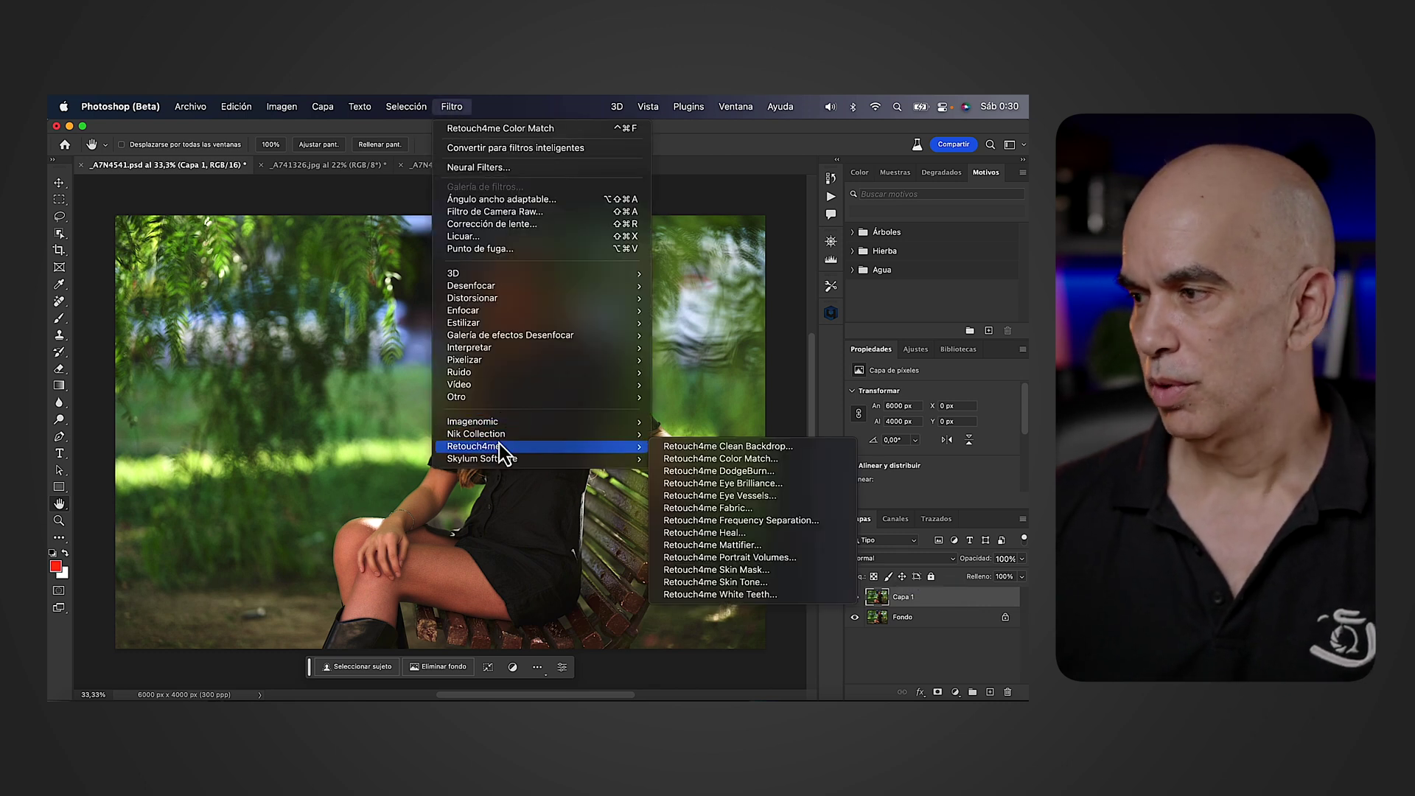
pyautogui.click(717, 462)
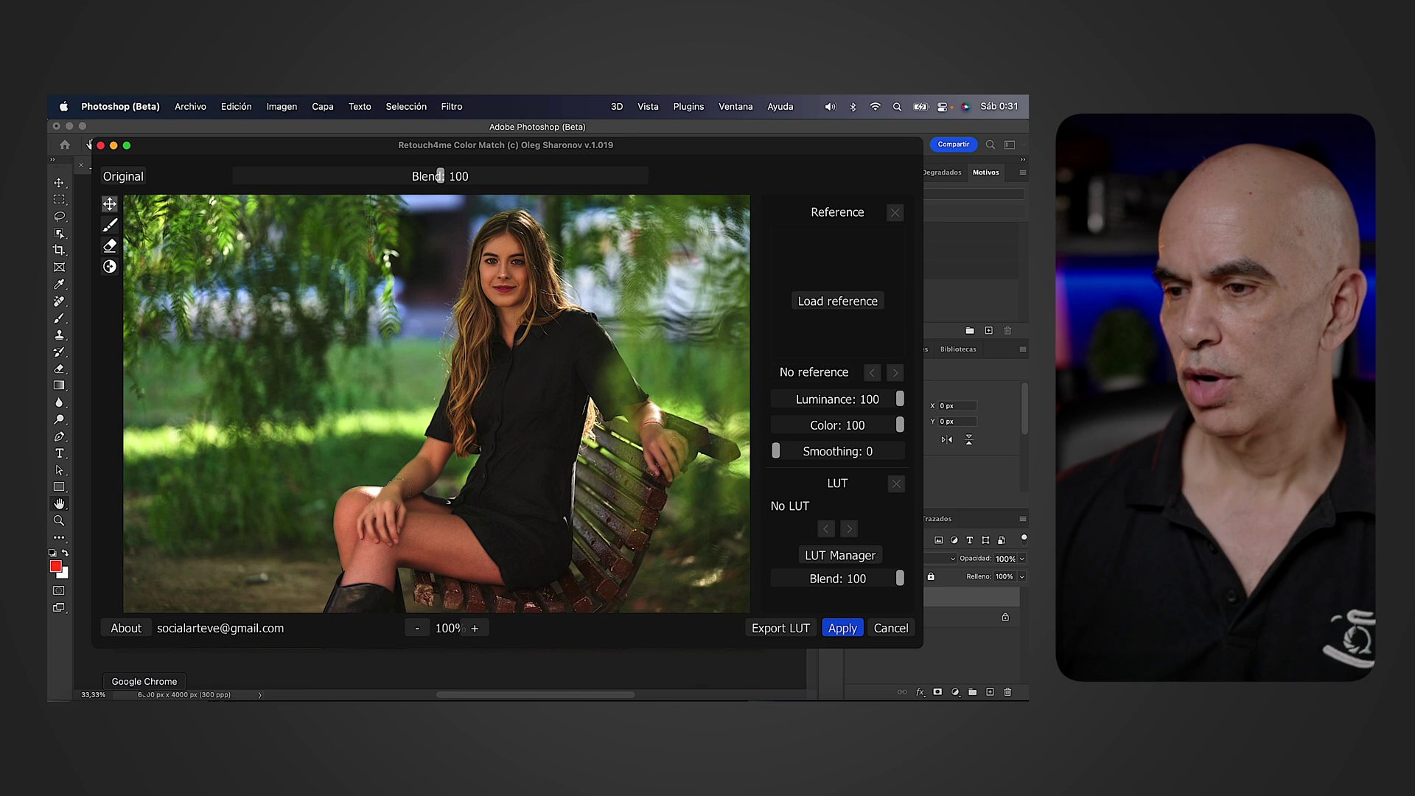
# - Bring Chrome forward and scroll down through the Pexels free photo grid
pyautogui.click(145, 697)
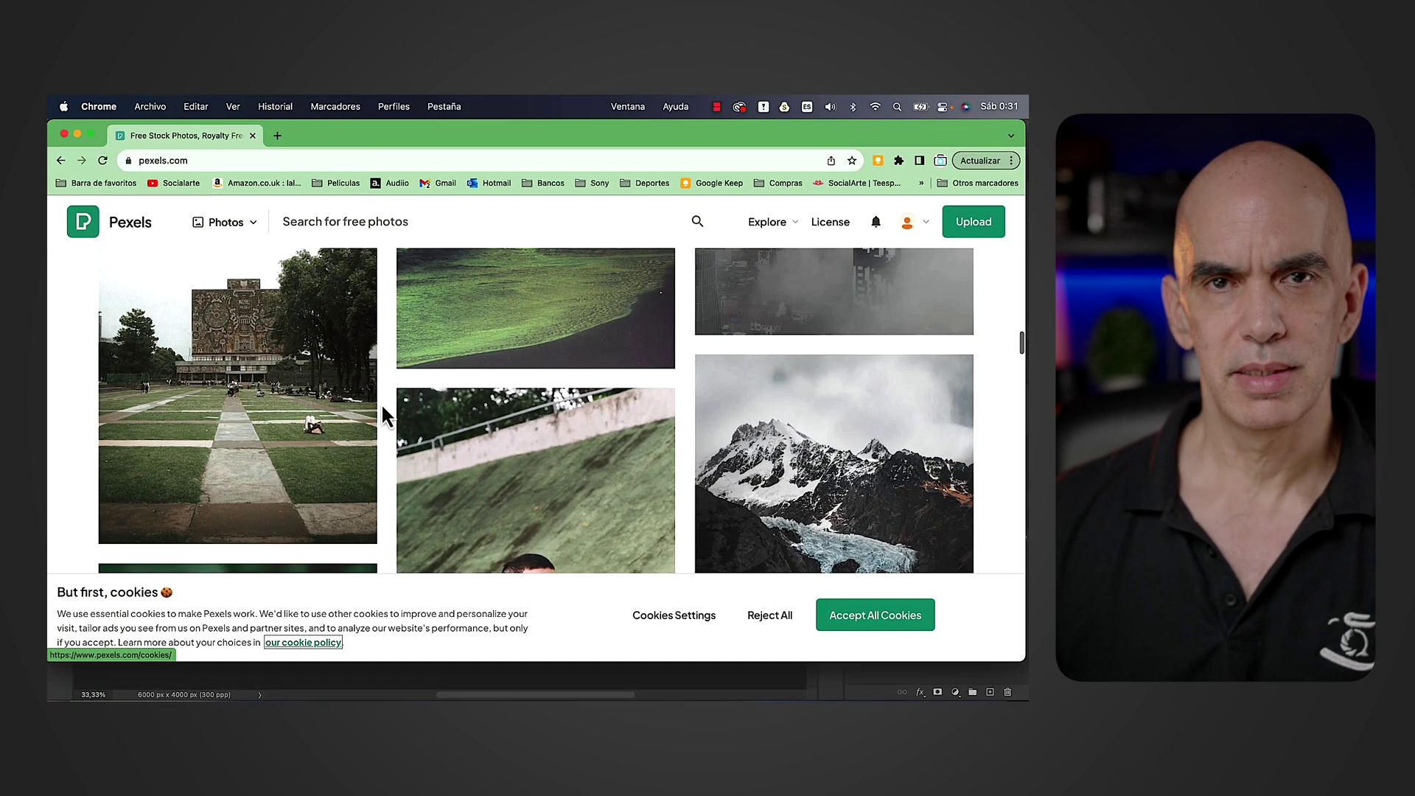
pyautogui.scroll(-2, 383, 407)
pyautogui.scroll(-3, 382, 407)
pyautogui.scroll(-3, 382, 402)
pyautogui.scroll(-2, 382, 403)
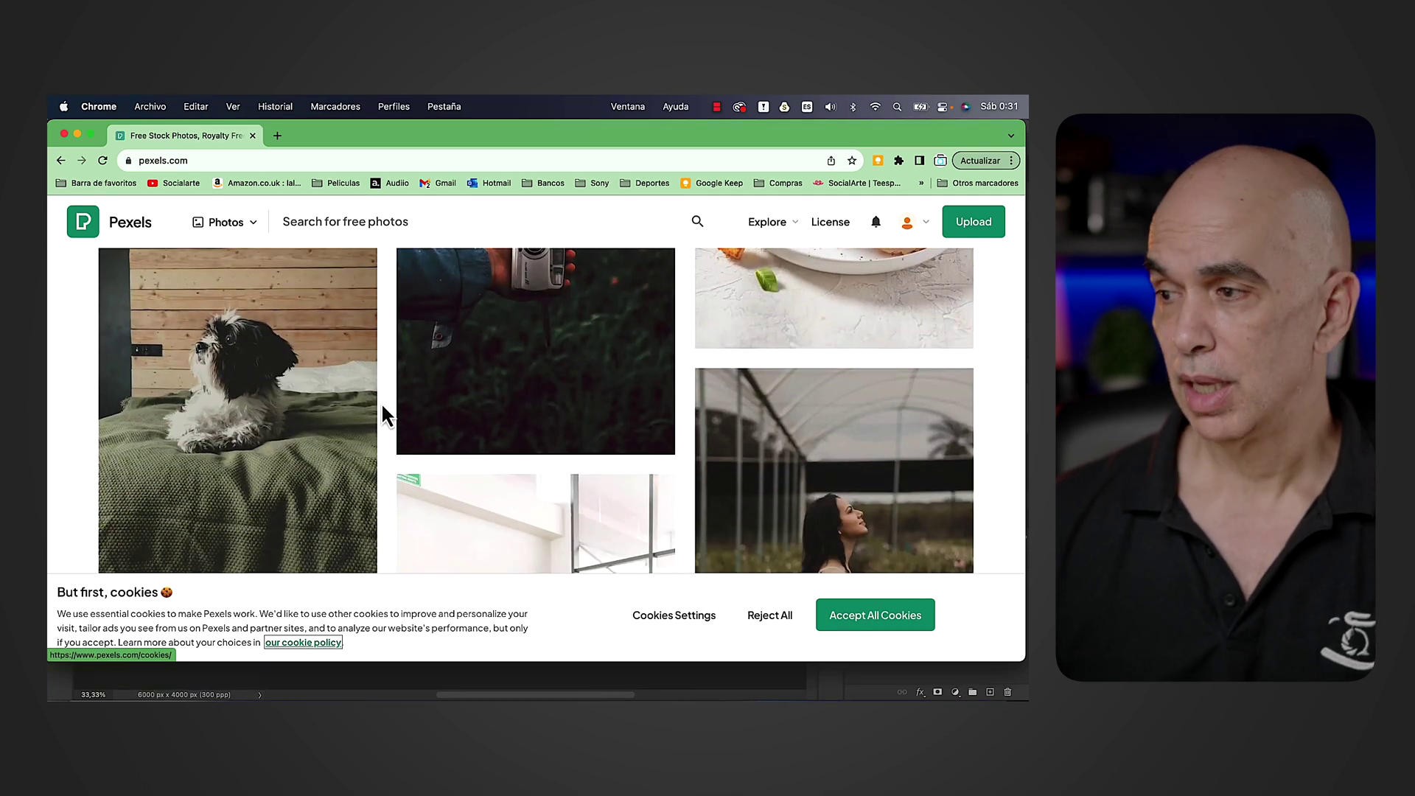
pyautogui.scroll(-5, 382, 402)
pyautogui.scroll(-2, 382, 402)
pyautogui.scroll(-2, 382, 408)
pyautogui.scroll(-3, 382, 407)
pyautogui.scroll(-3, 382, 408)
pyautogui.scroll(-1, 383, 407)
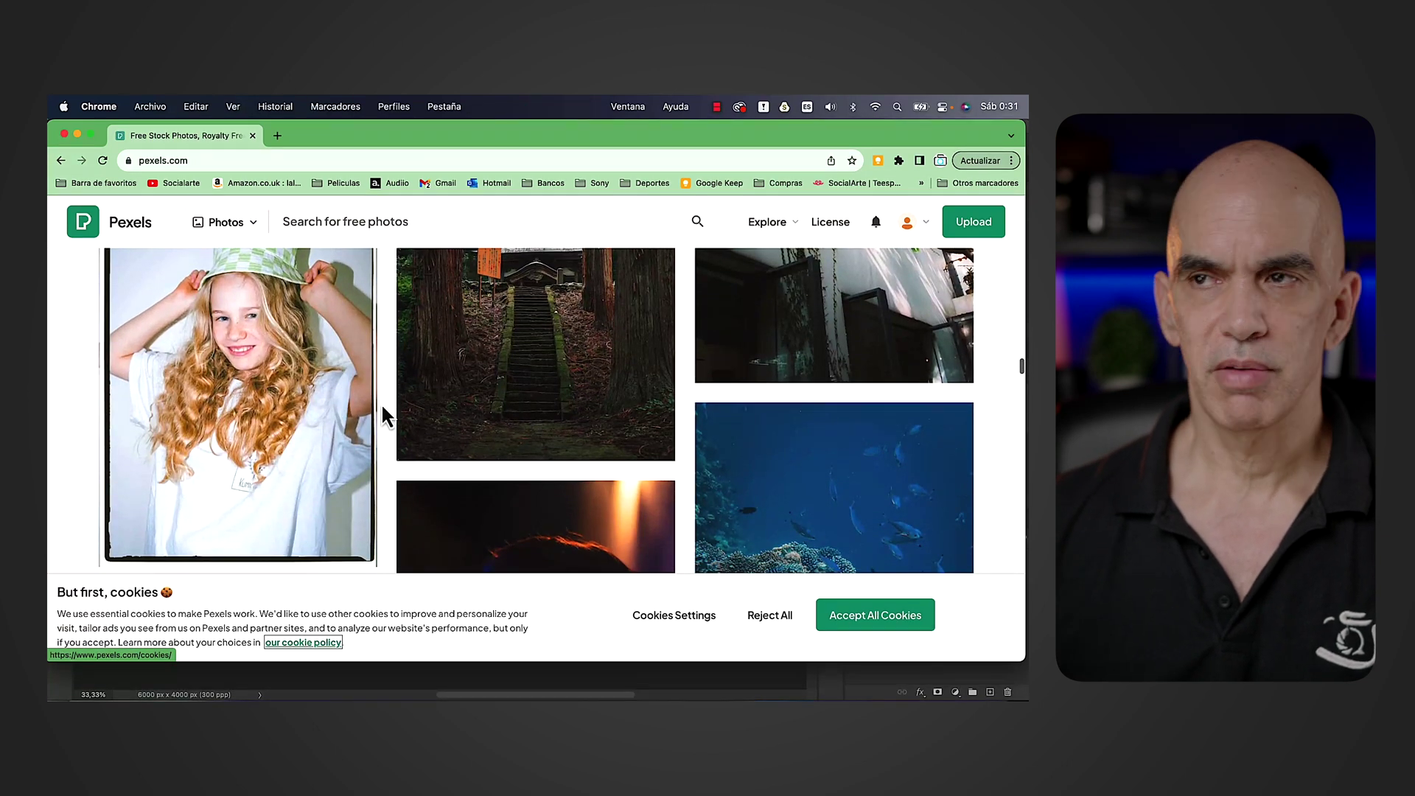
# - Load the pexels-thamyres foliage photo from Retouch4me > Propuestas as the Color Match reference
pyautogui.click(65, 135)
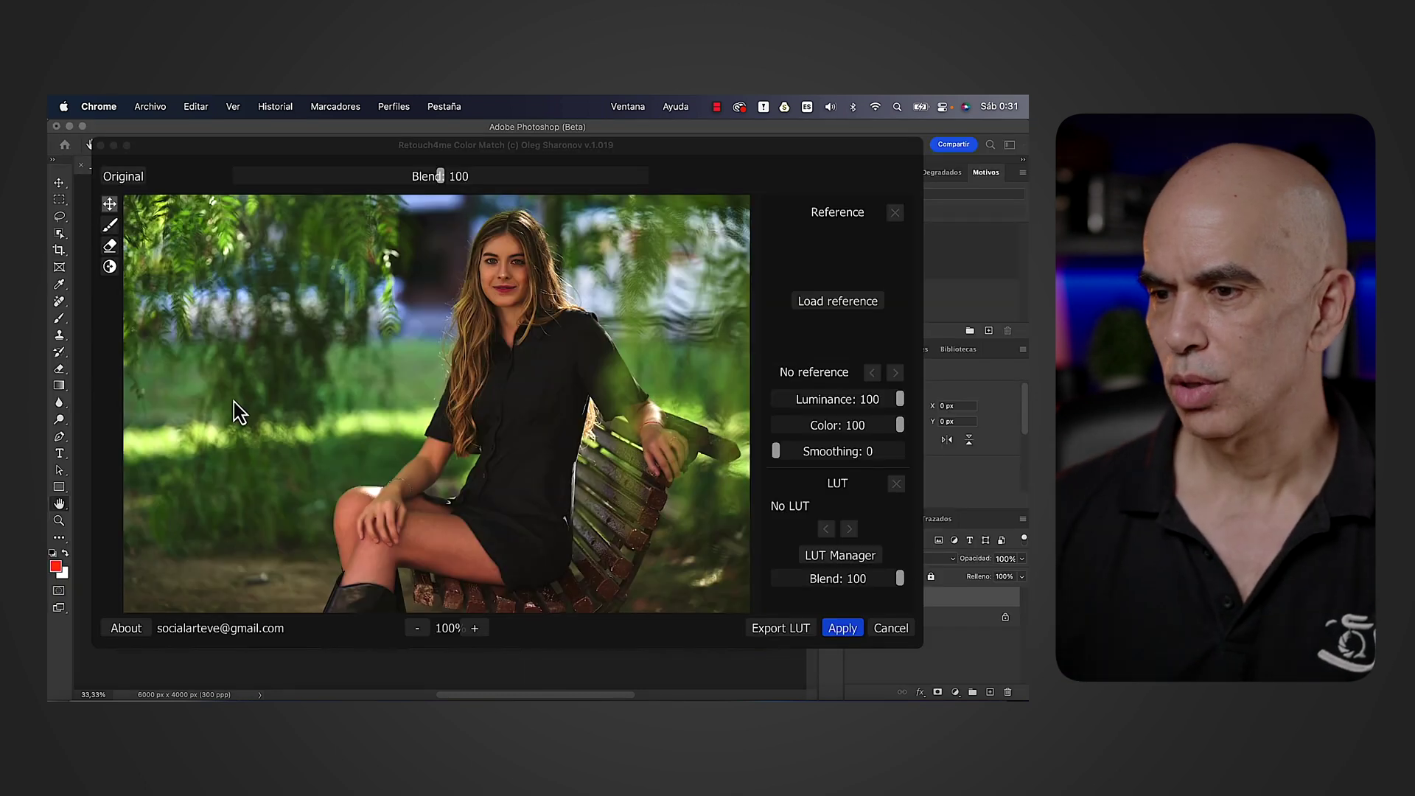
pyautogui.click(828, 299)
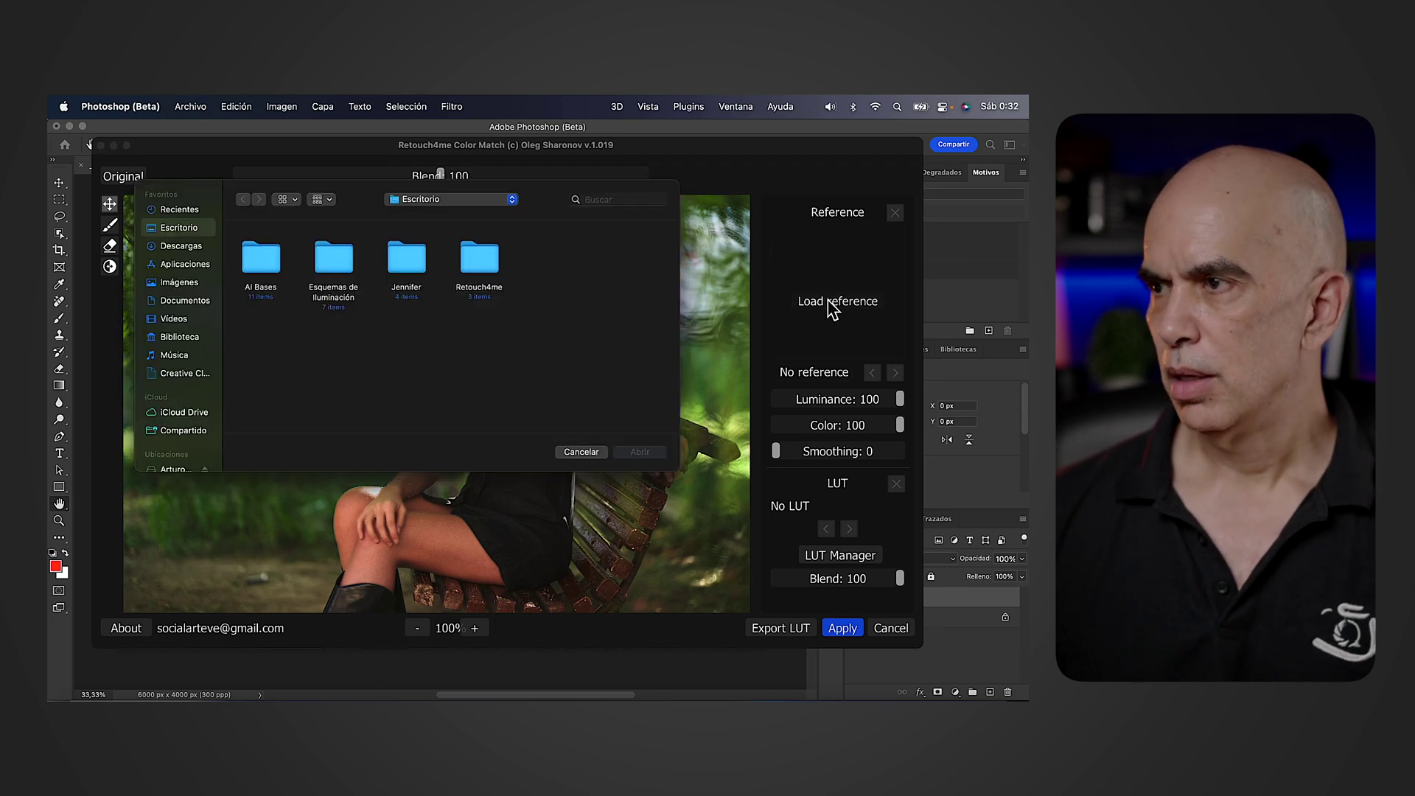
pyautogui.doubleClick(483, 264)
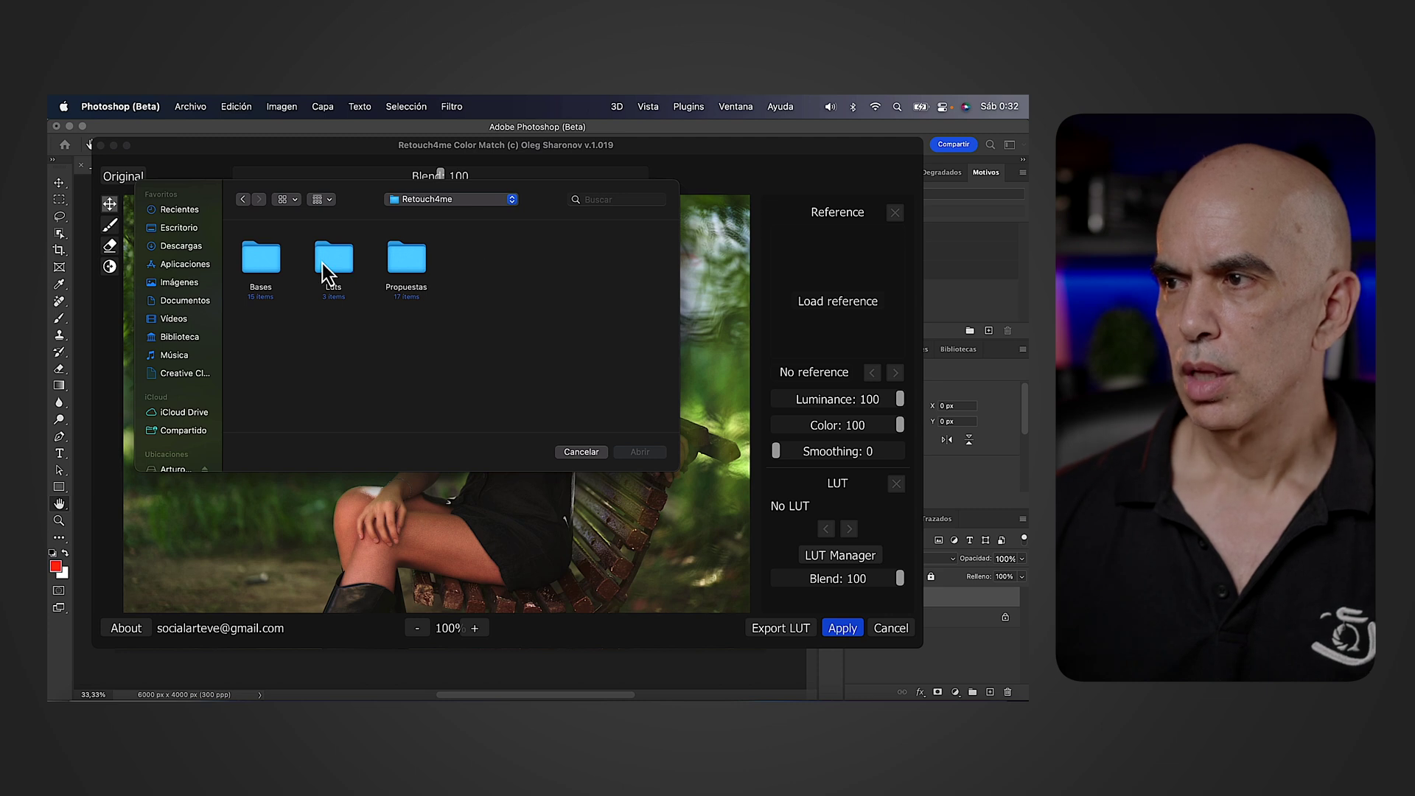
pyautogui.doubleClick(403, 259)
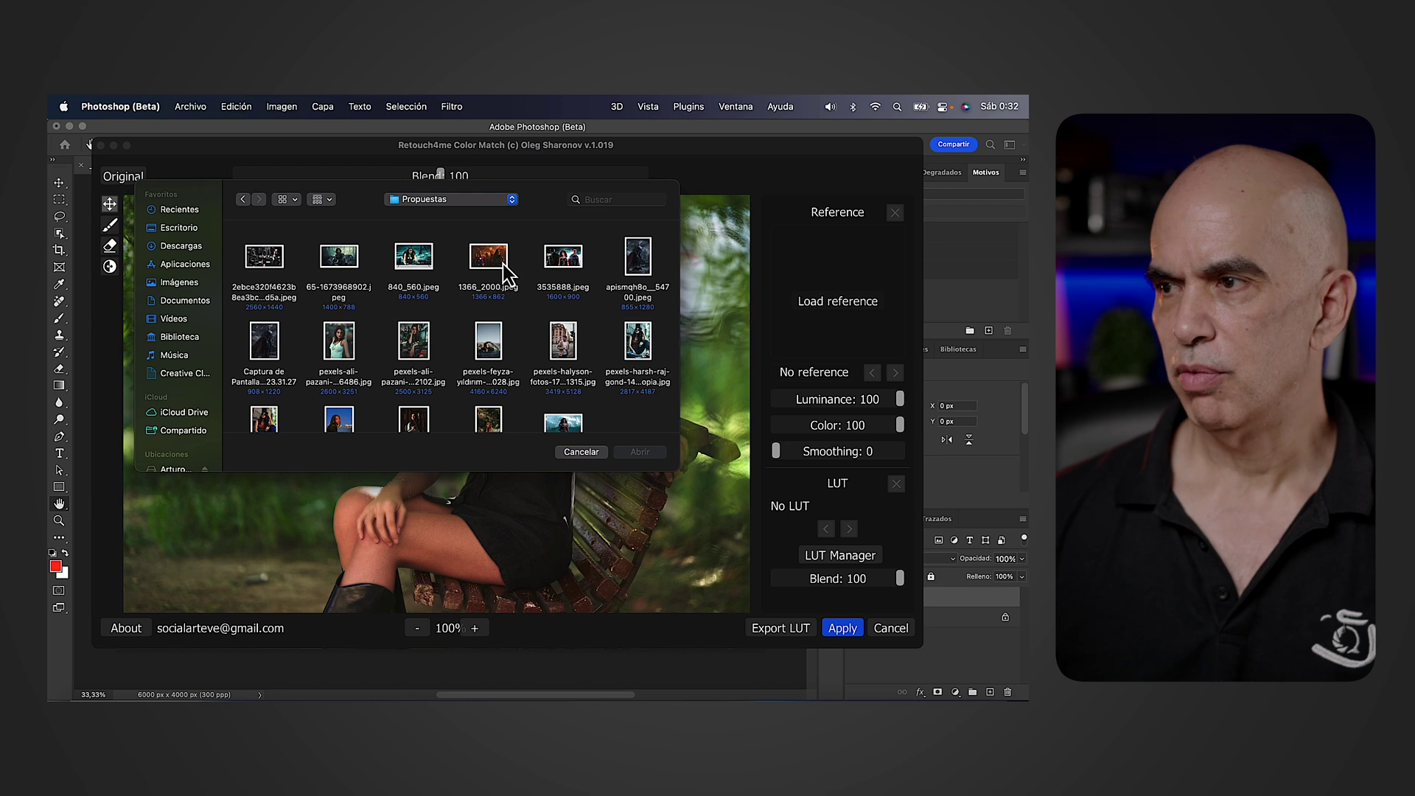
pyautogui.scroll(-3, 475, 321)
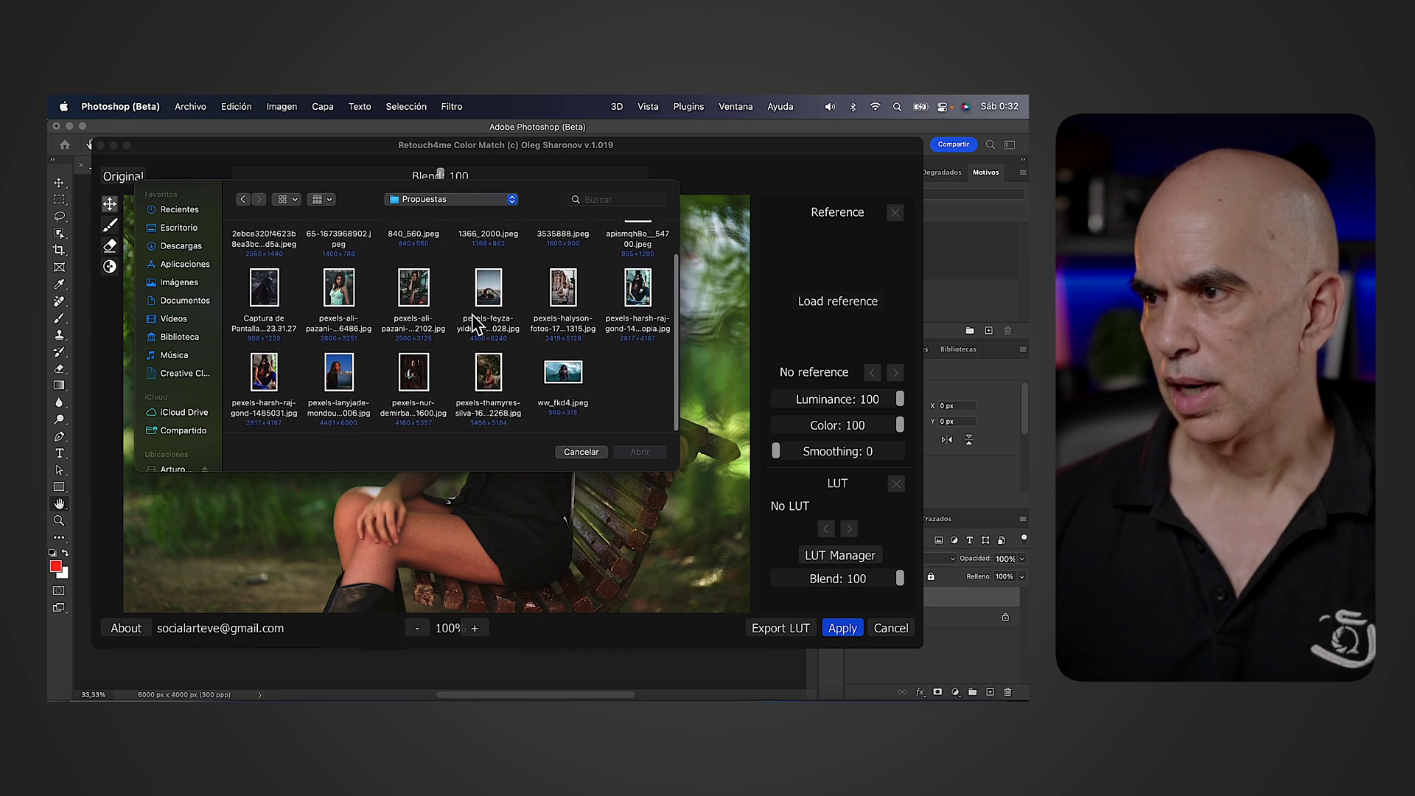
pyautogui.click(496, 380)
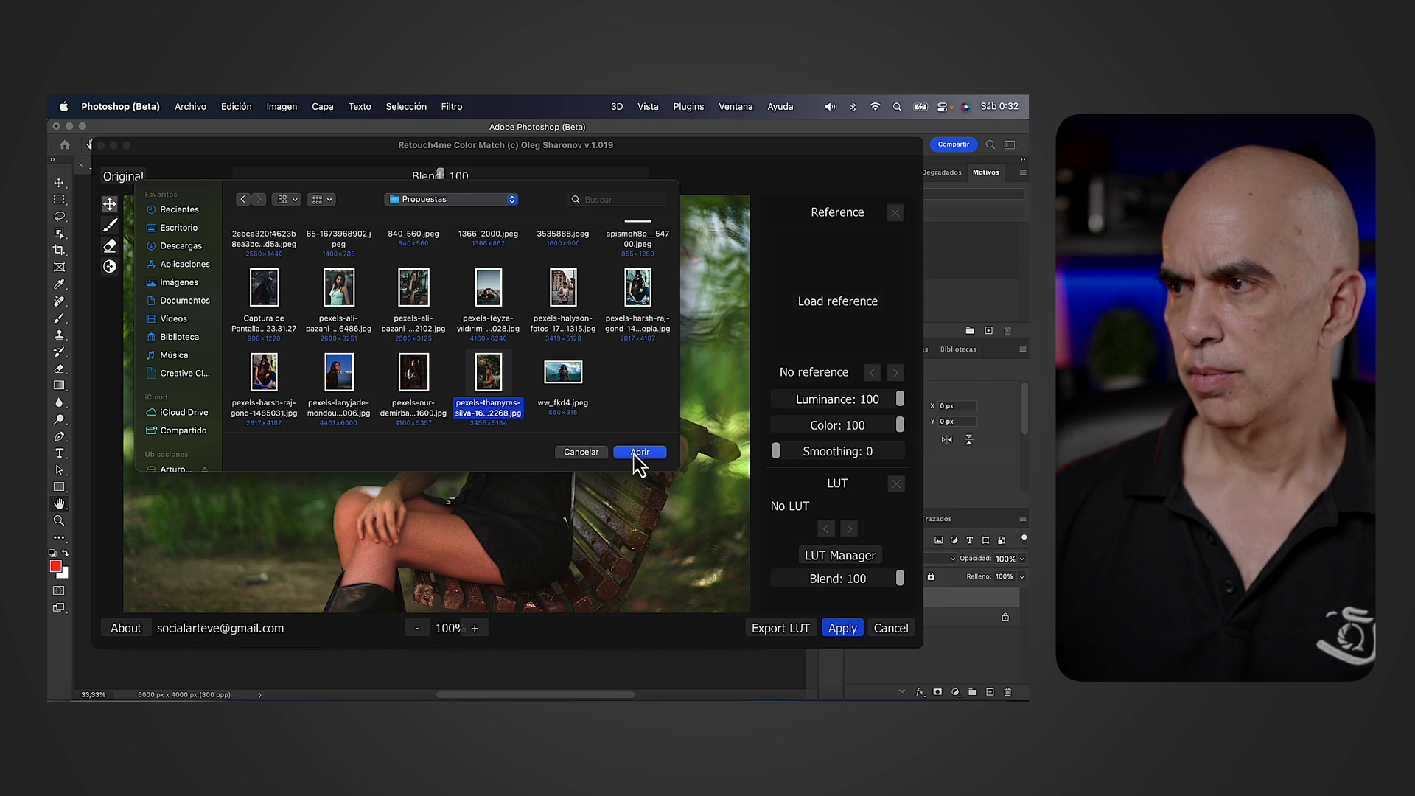
pyautogui.click(634, 453)
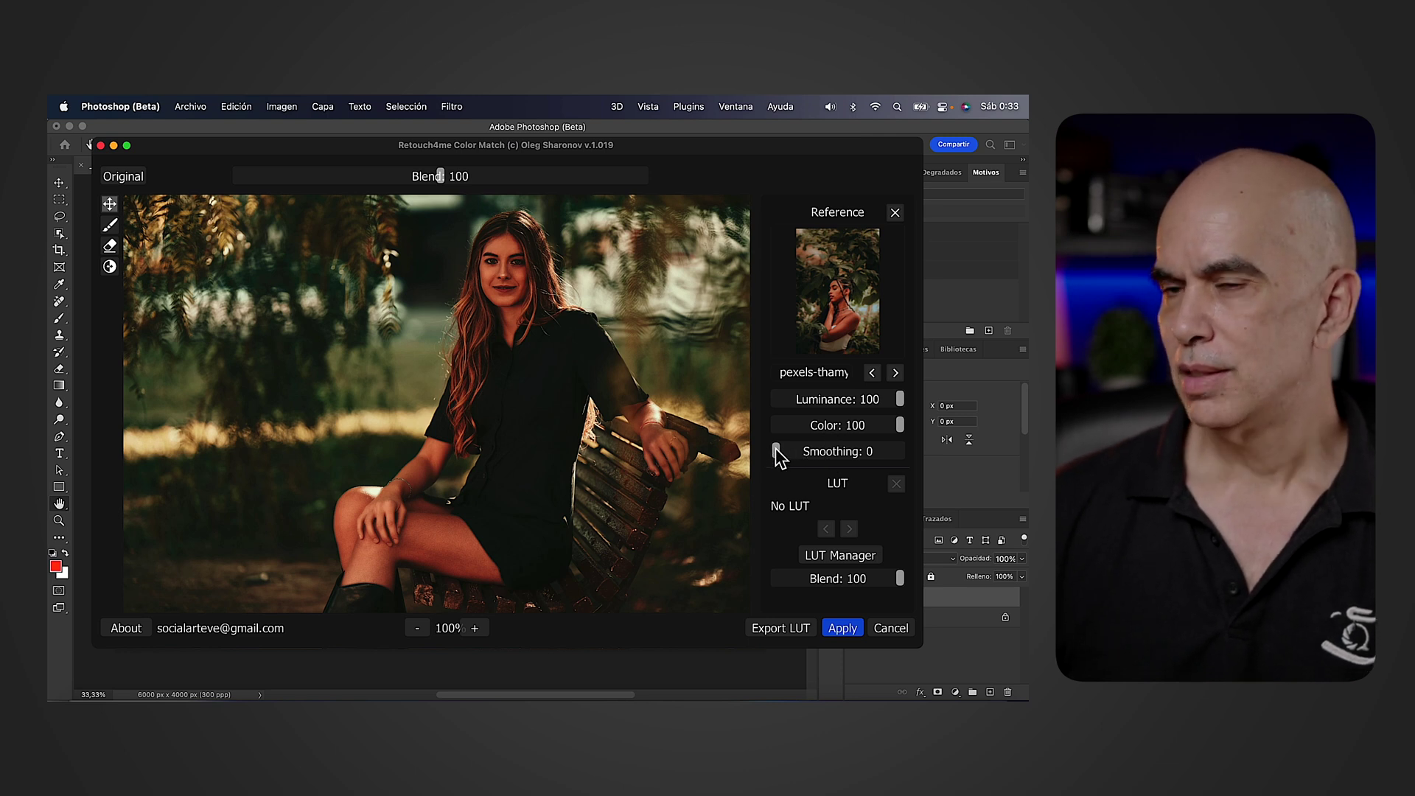
# - Set Smoothing to 100, Color to 77 and Luminance to 65, then readjust the top Blend slider
pyautogui.moveTo(776, 448); pyautogui.dragTo(905, 453)
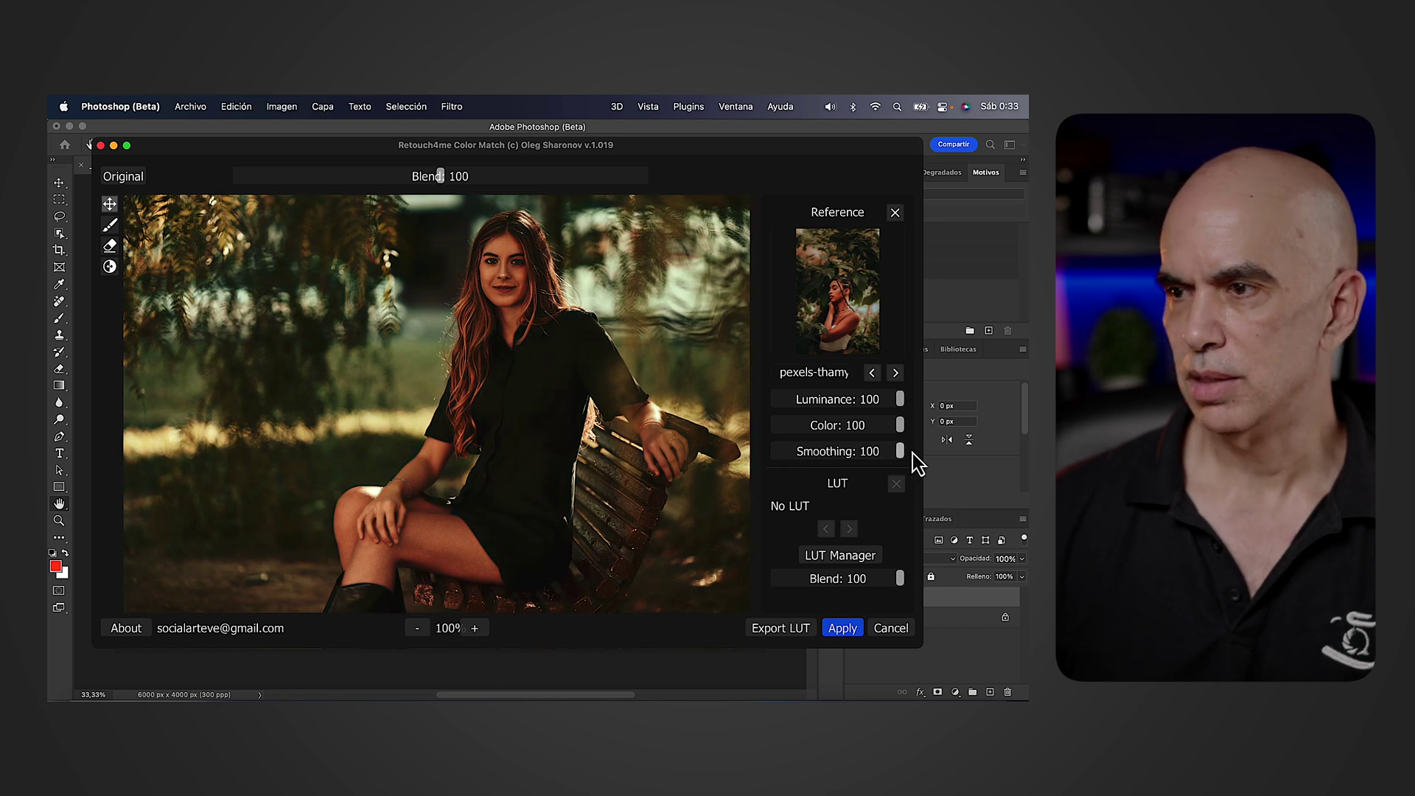
pyautogui.moveTo(901, 427); pyautogui.dragTo(876, 429)
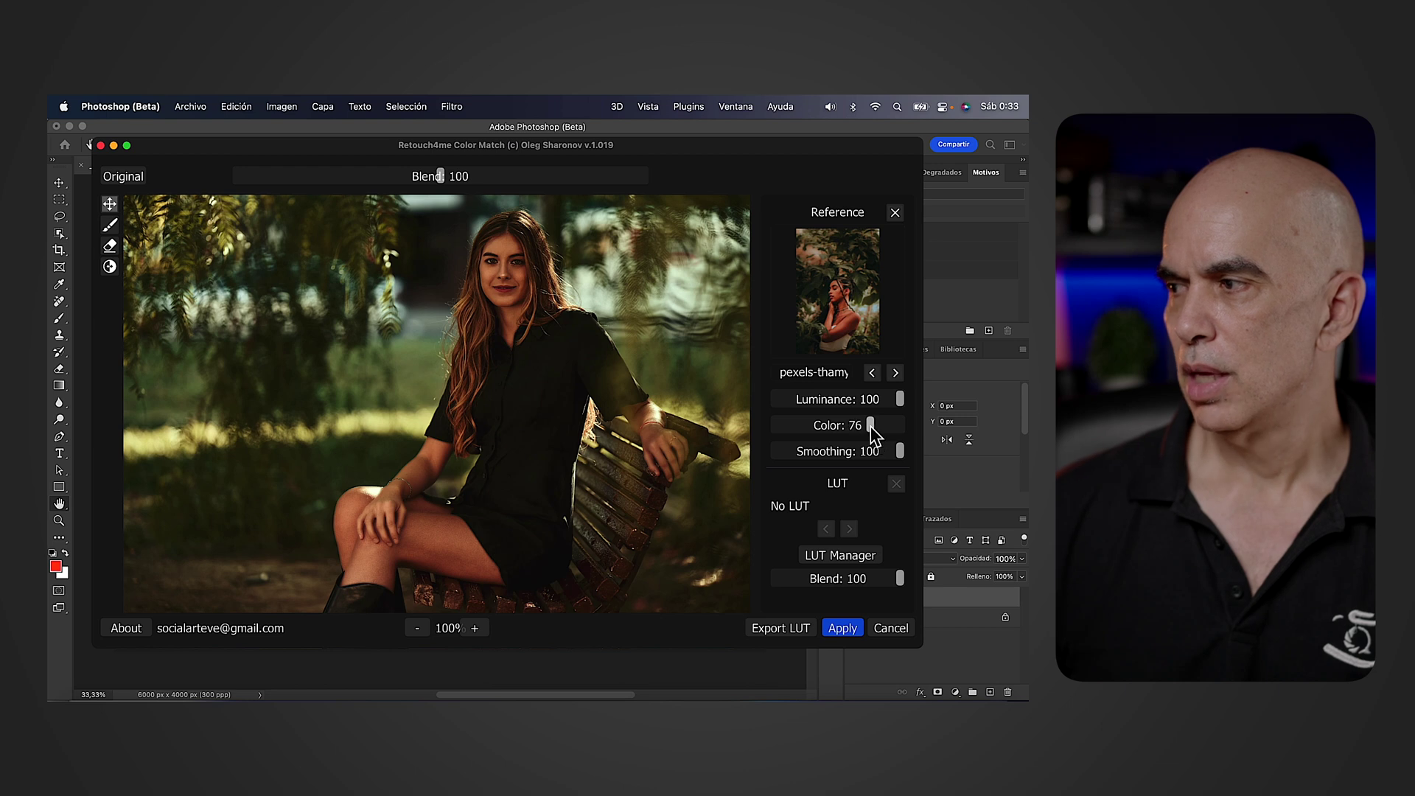
pyautogui.moveTo(899, 402)
pyautogui.mouseDown()
pyautogui.moveTo(777, 412)
pyautogui.moveTo(872, 409)
pyautogui.mouseUp()
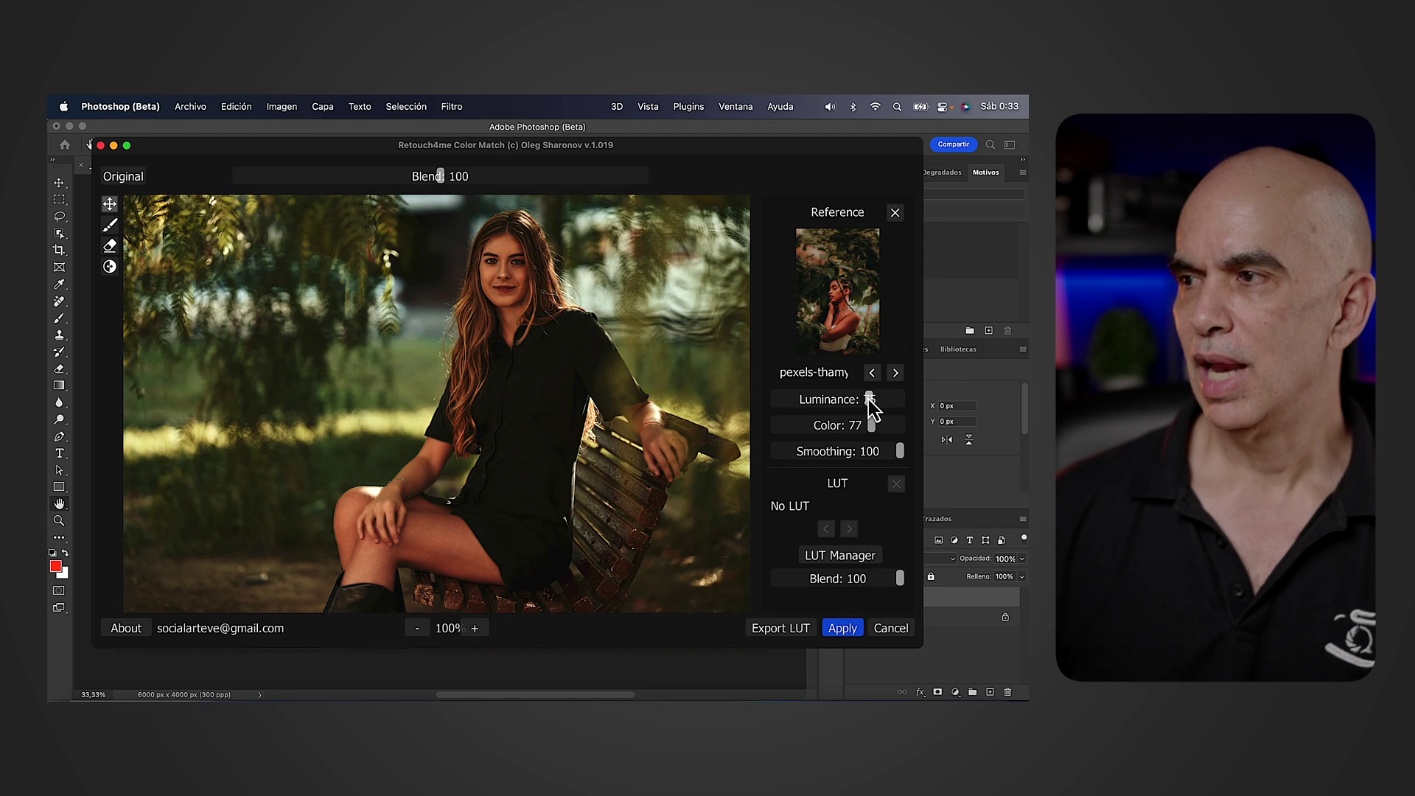
pyautogui.moveTo(868, 398); pyautogui.dragTo(865, 402)
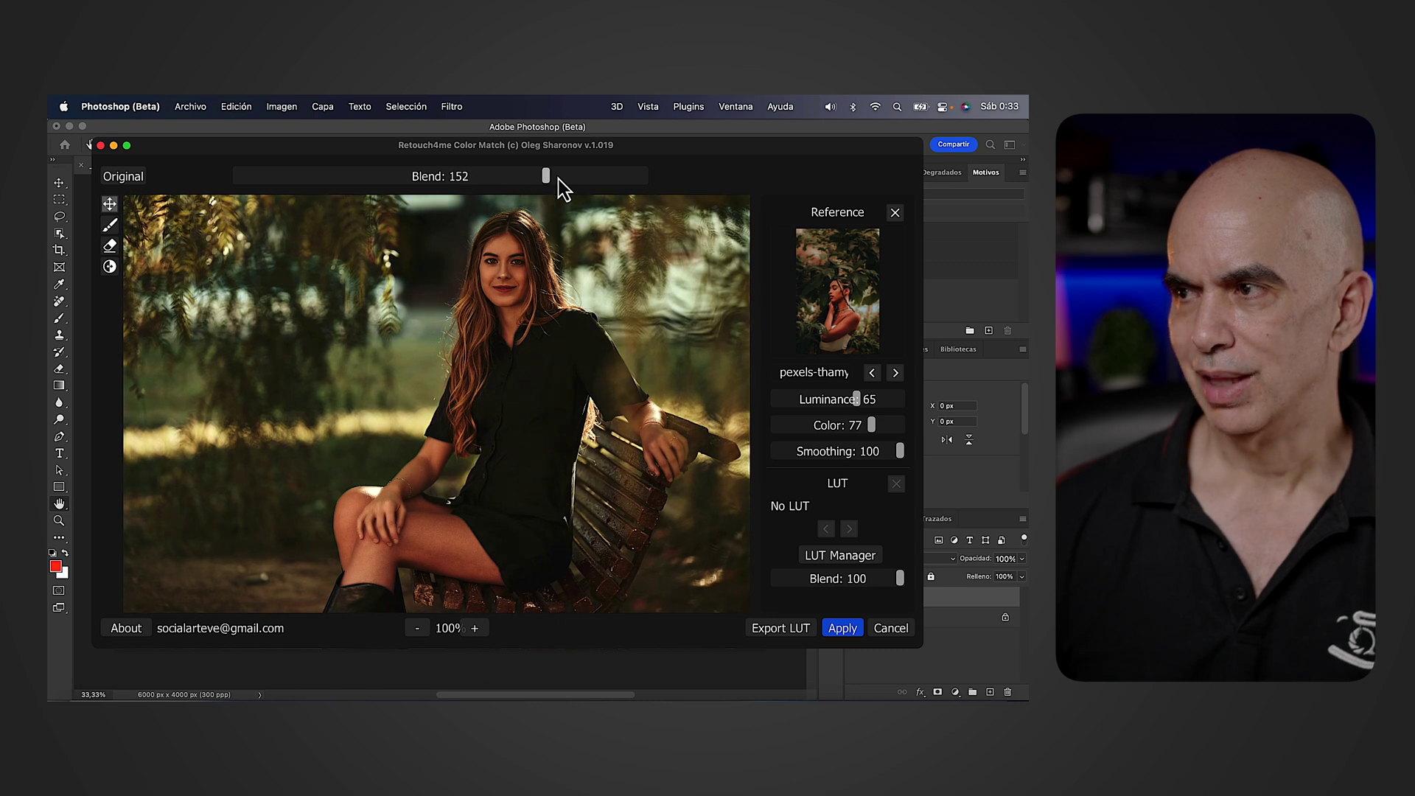
pyautogui.moveTo(559, 179); pyautogui.dragTo(560, 174)
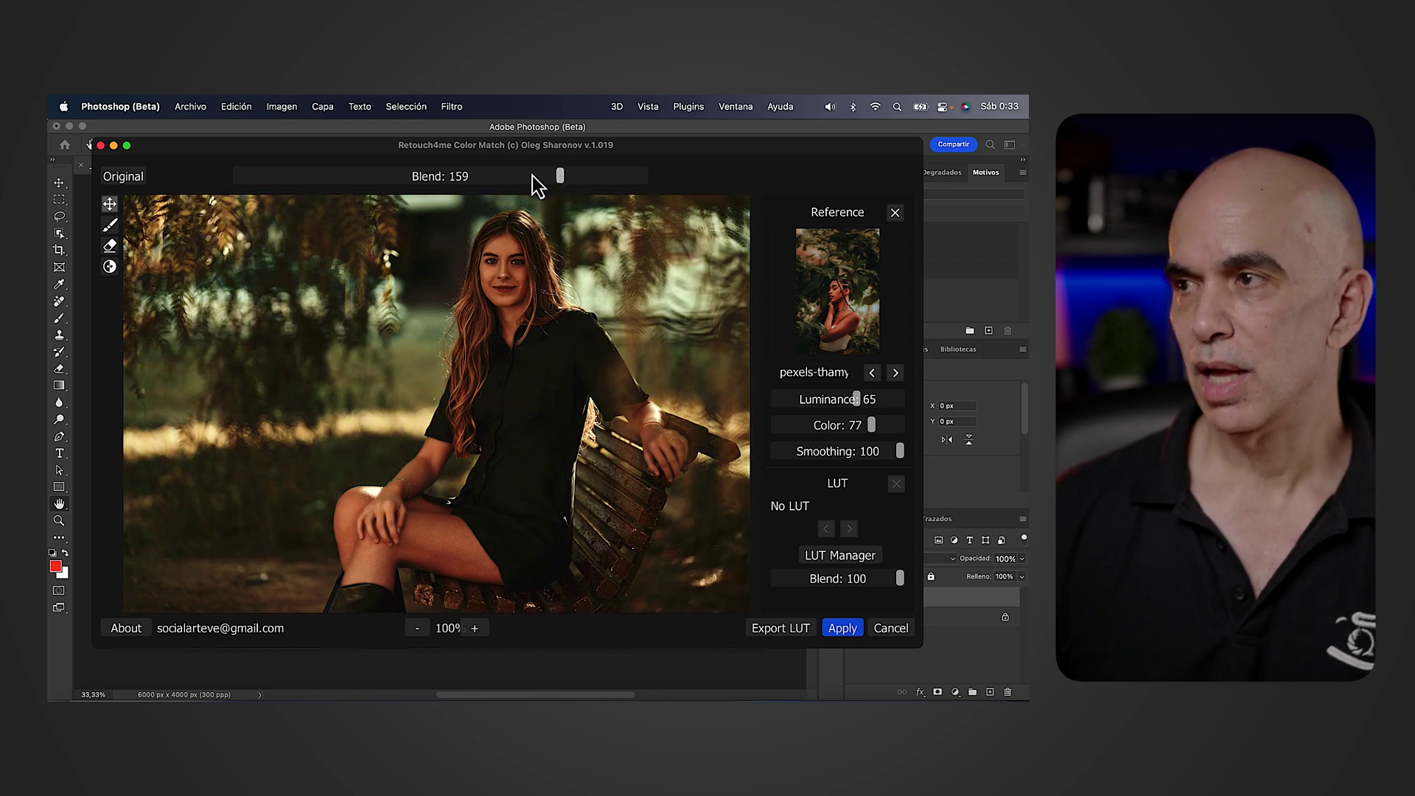
pyautogui.moveTo(360, 180)
pyautogui.mouseDown()
pyautogui.moveTo(331, 179)
pyautogui.moveTo(451, 176)
pyautogui.mouseUp()
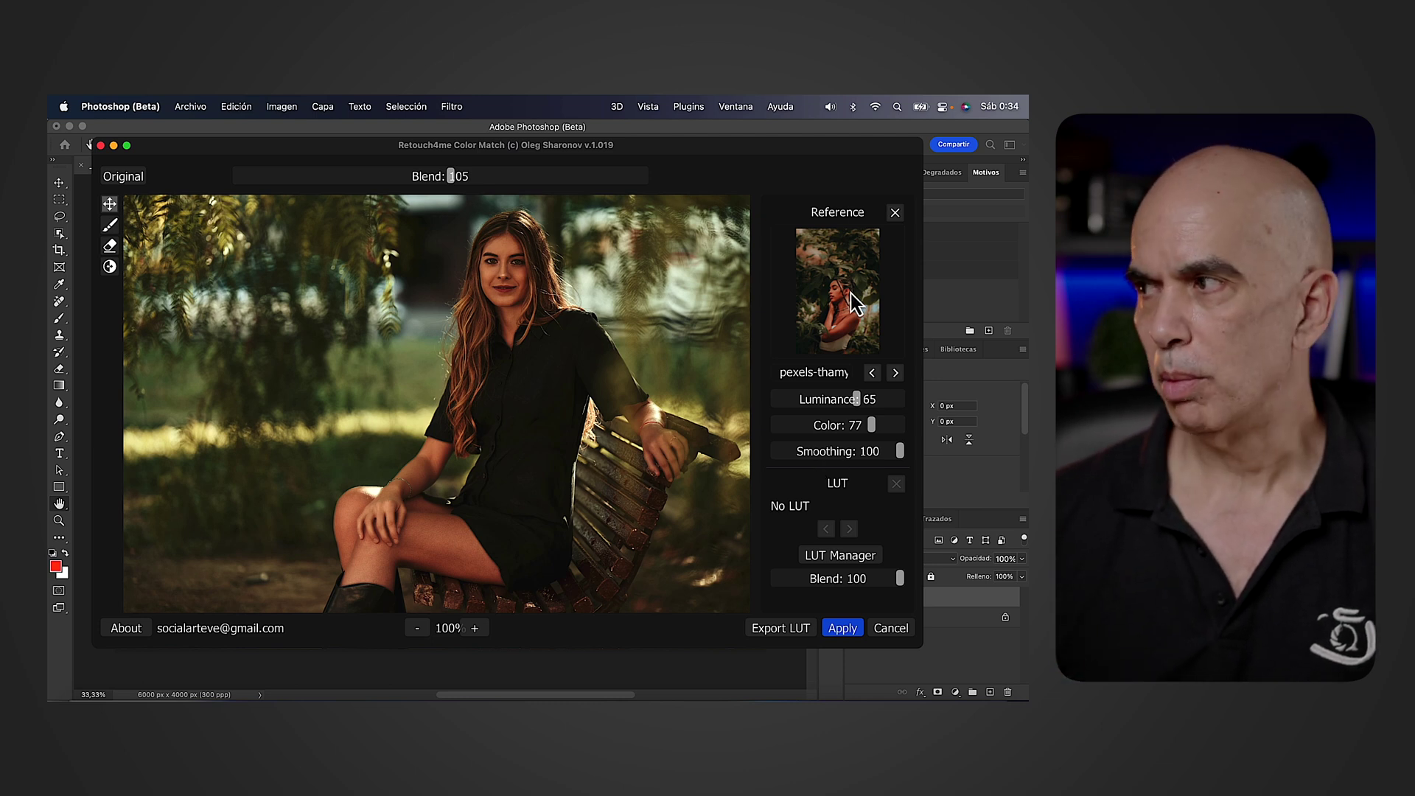
# - Replace the reference with 840_560.jpeg, then with another Pexels portrait
pyautogui.click(894, 212)
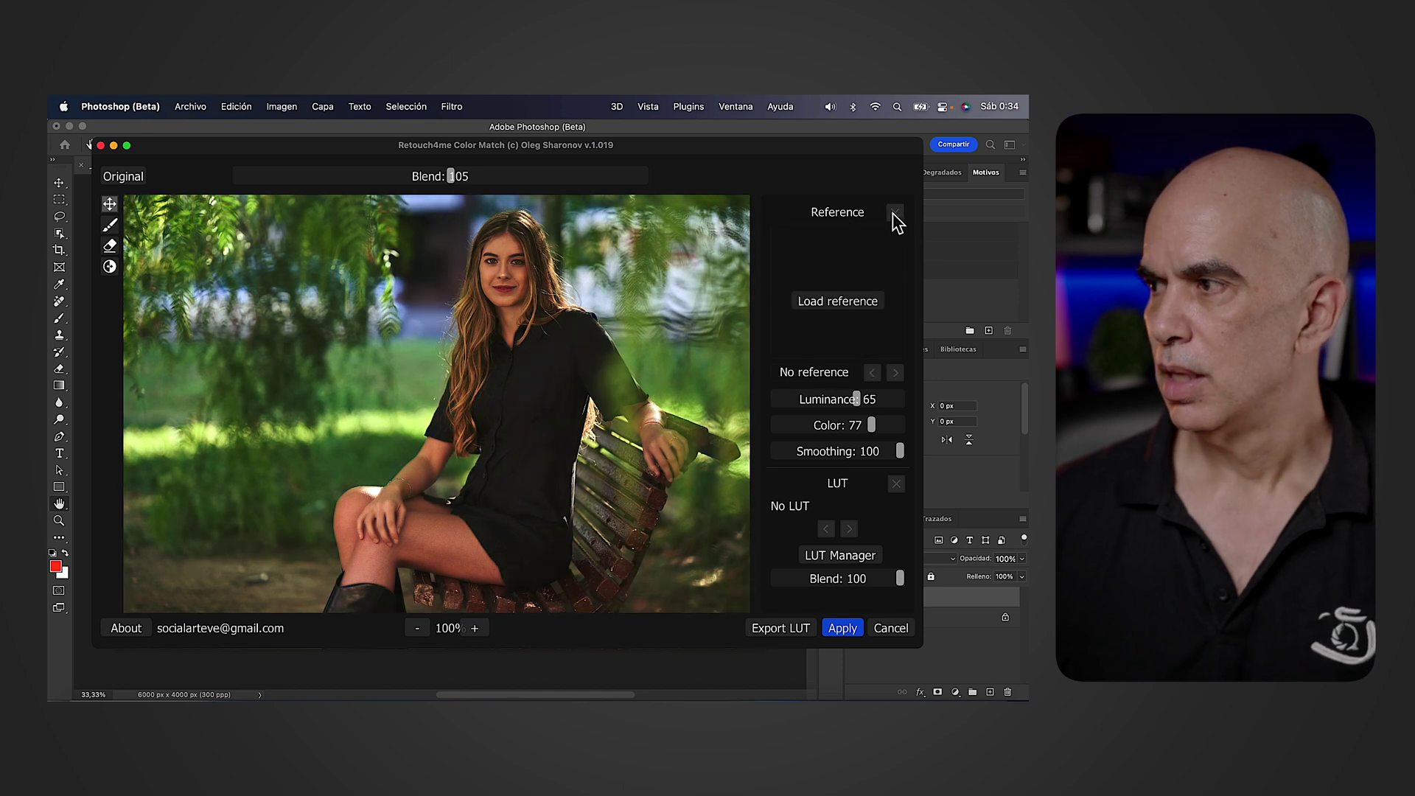
pyautogui.click(849, 304)
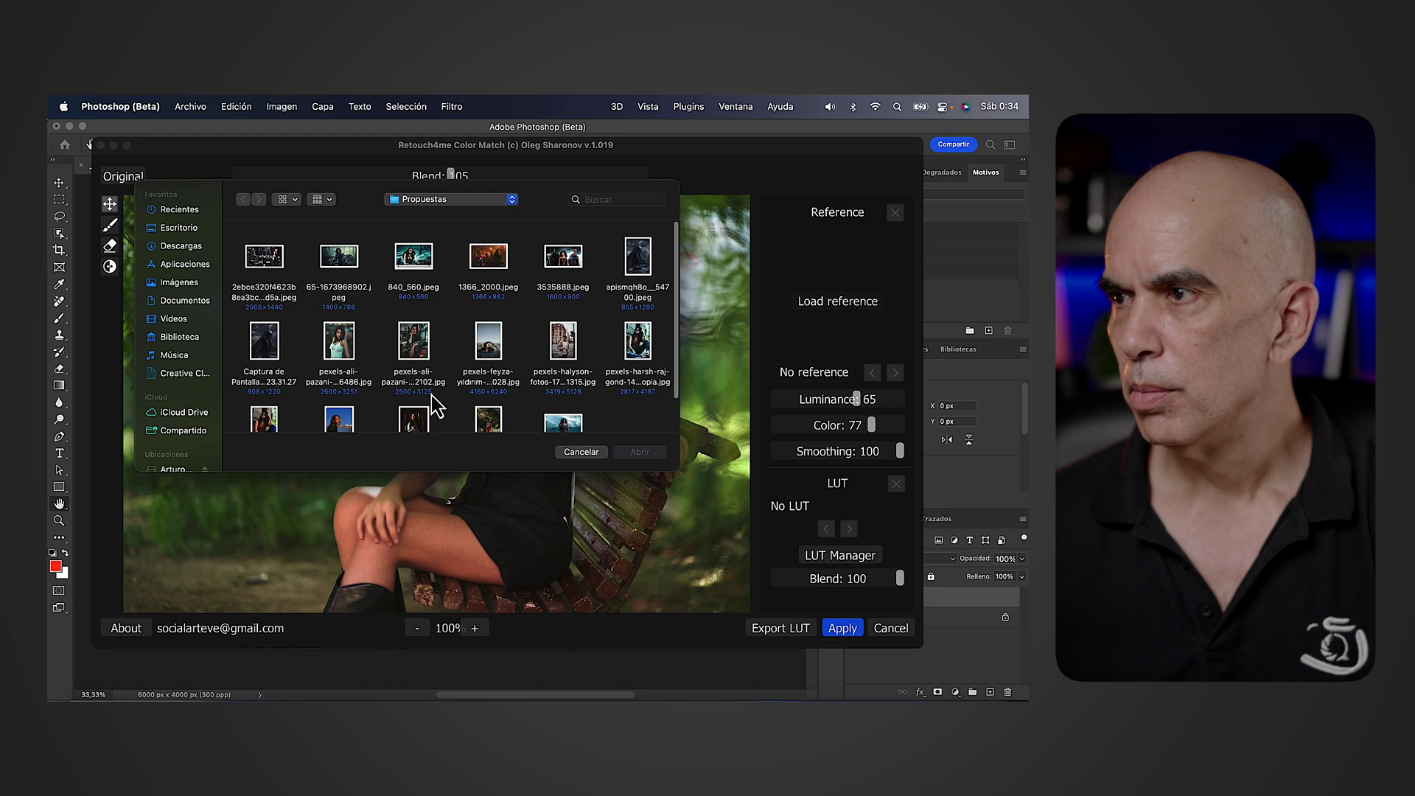
pyautogui.click(411, 259)
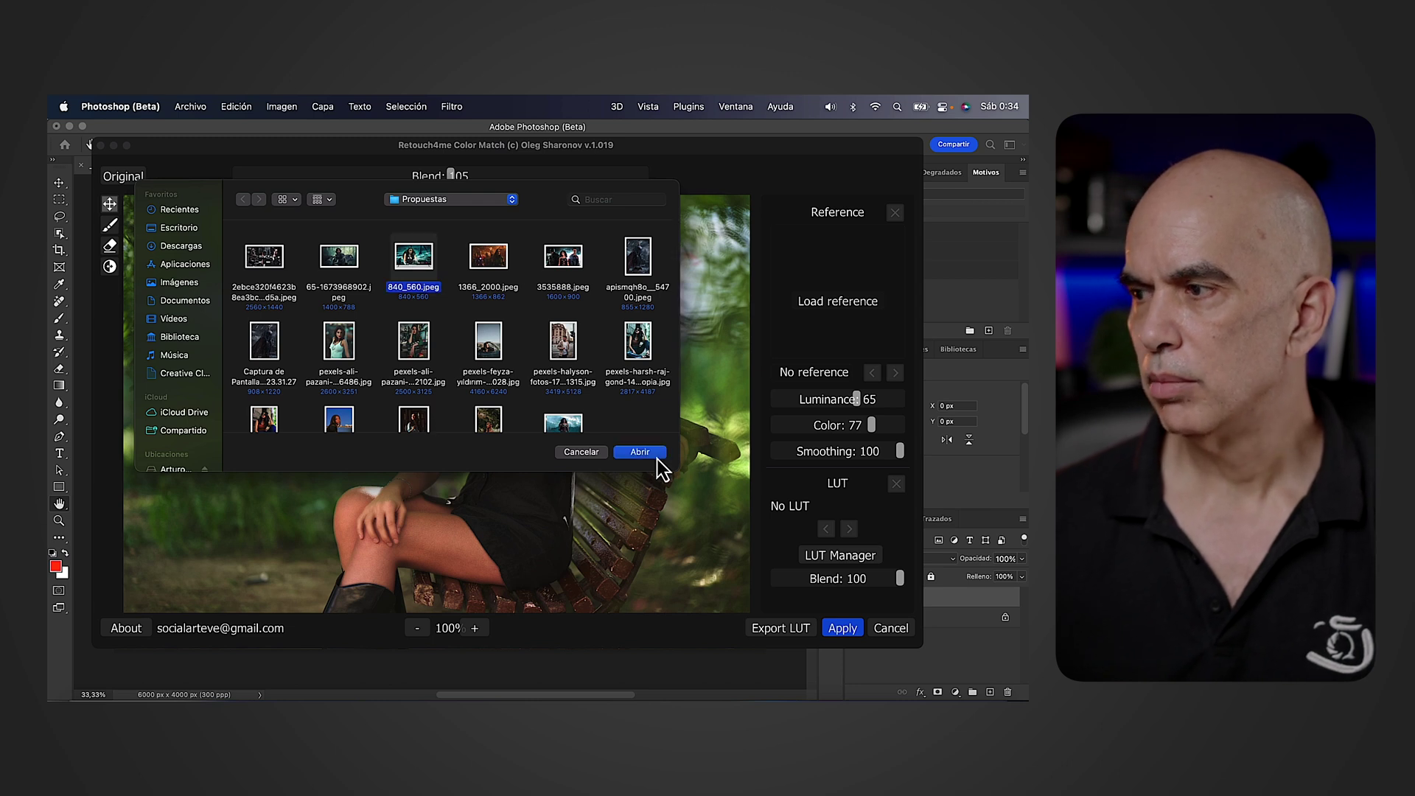
pyautogui.click(646, 454)
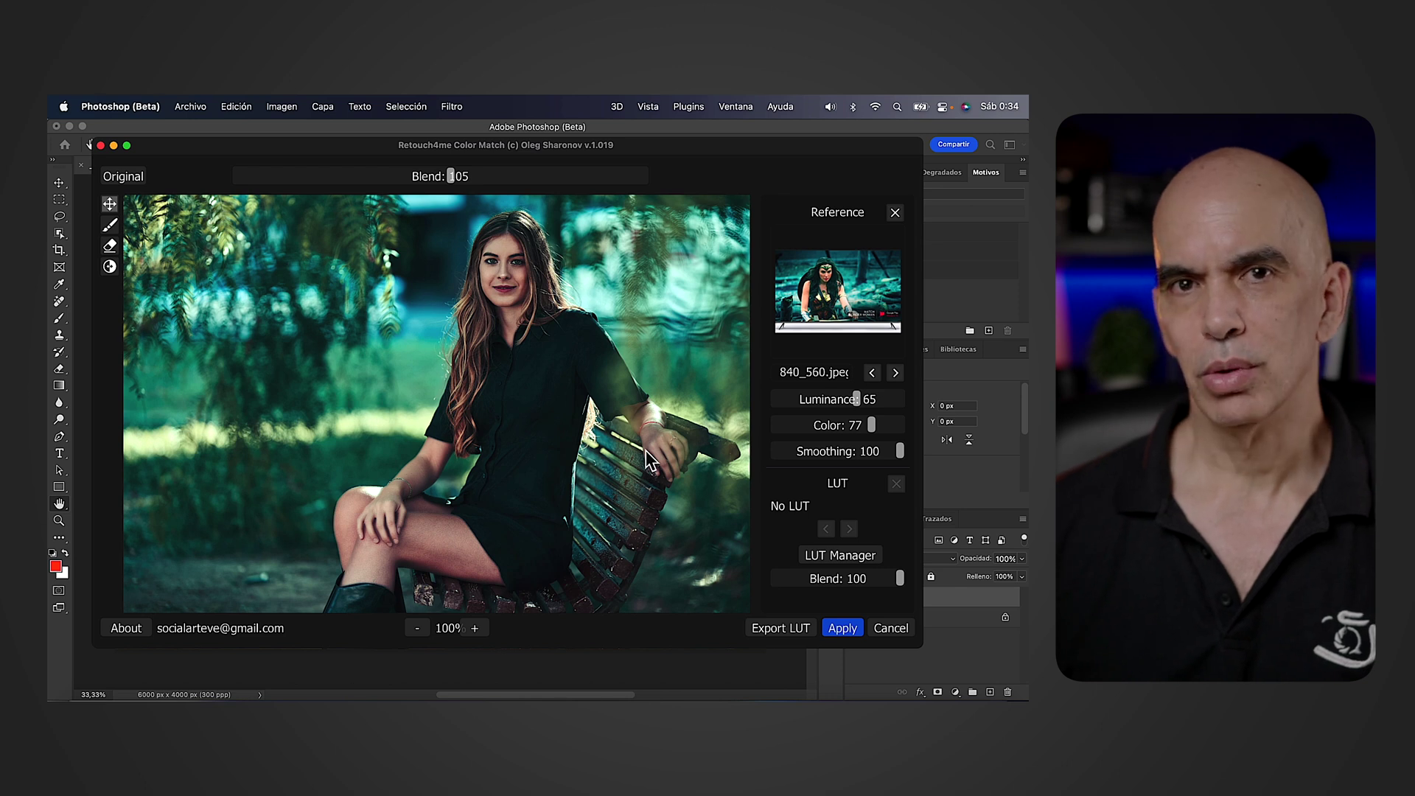
pyautogui.click(896, 213)
pyautogui.click(838, 301)
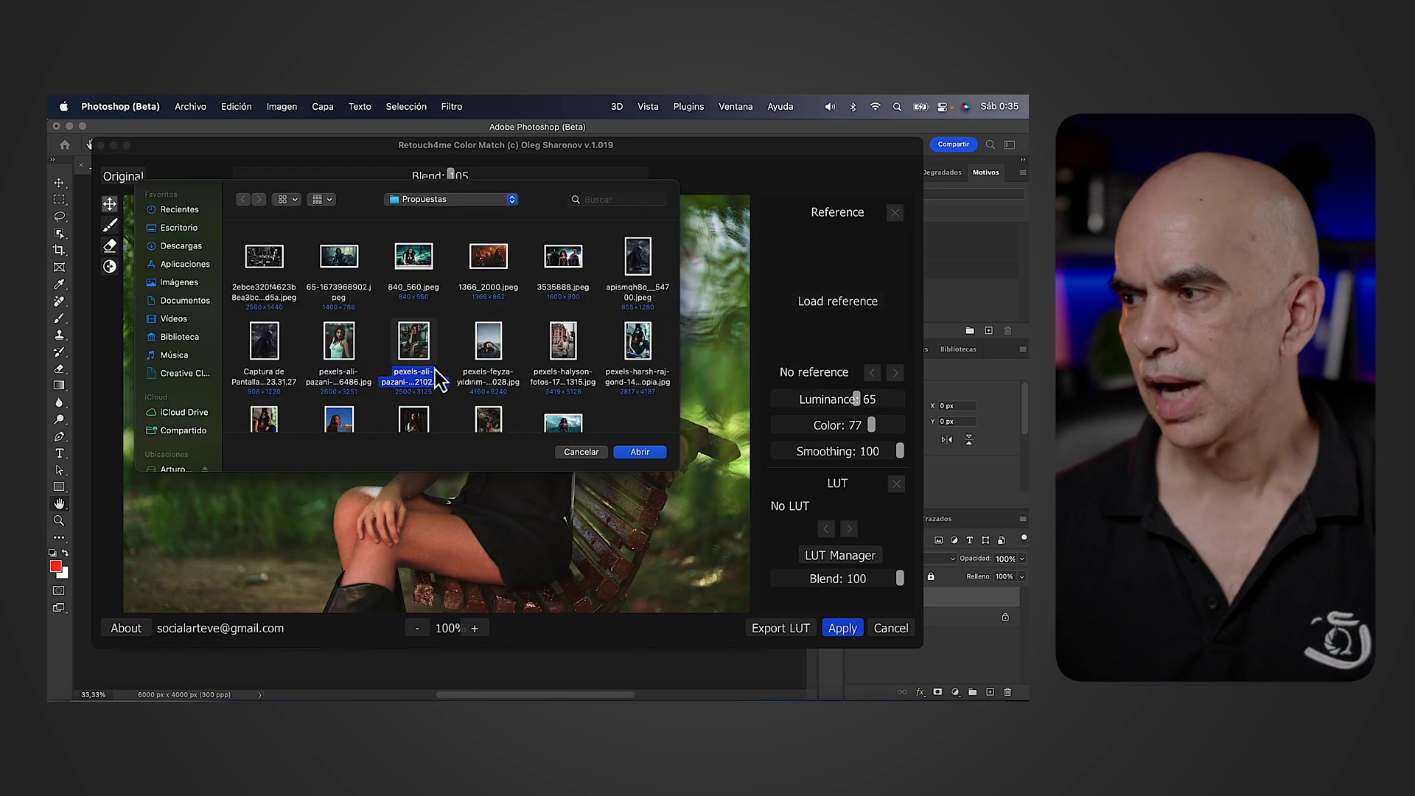
pyautogui.click(627, 453)
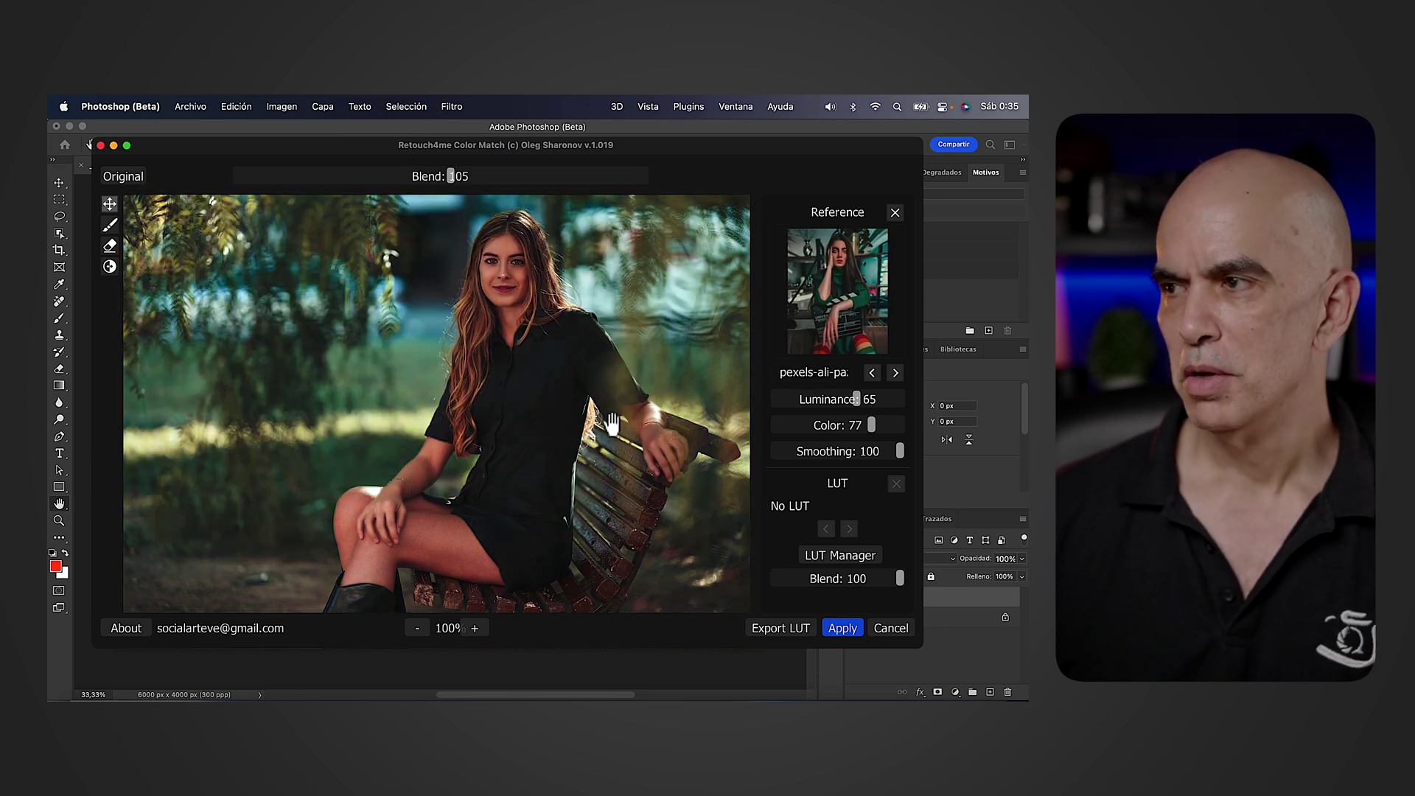
# - Cycle through the loaded references to preview the warm leafy portrait match
pyautogui.click(895, 373)
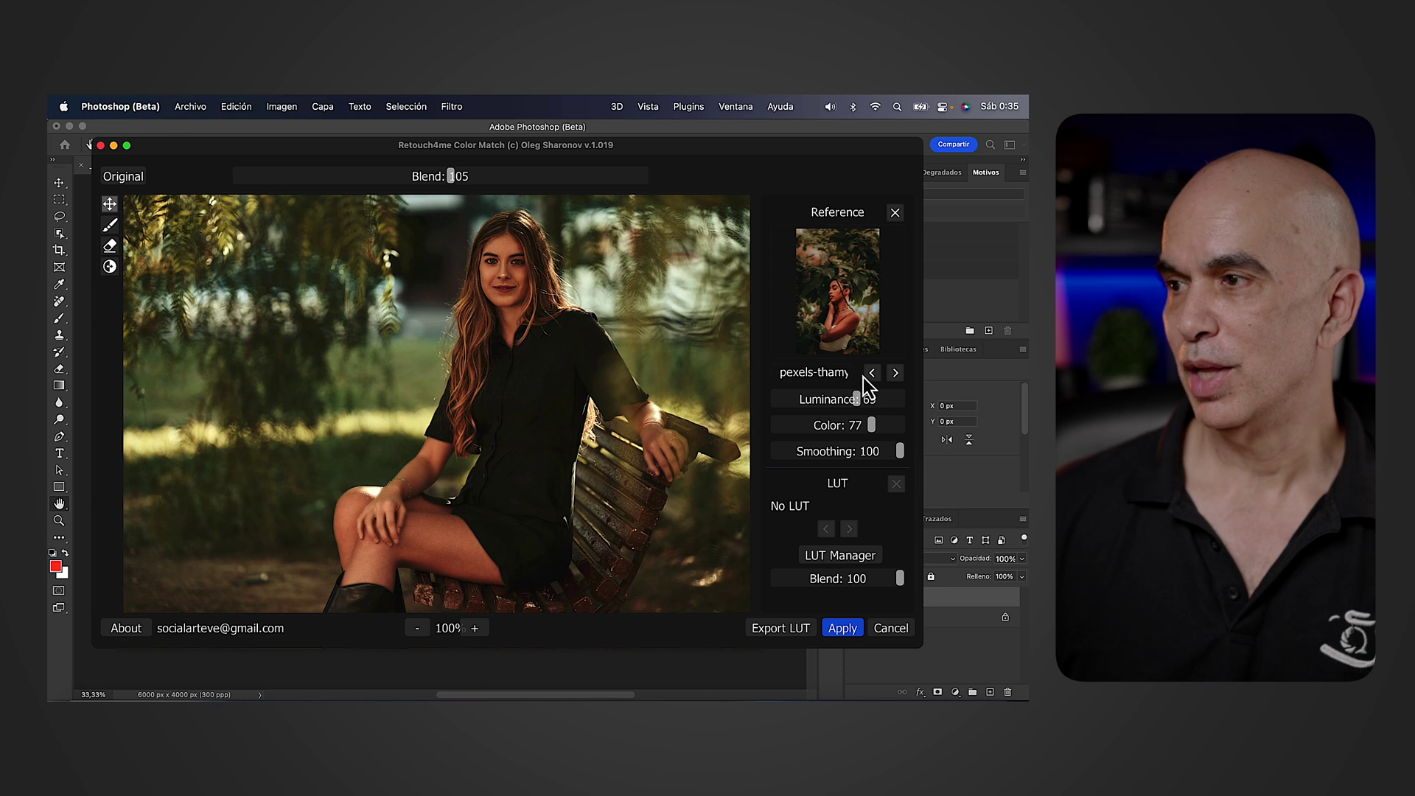
pyautogui.click(872, 373)
pyautogui.click(872, 373)
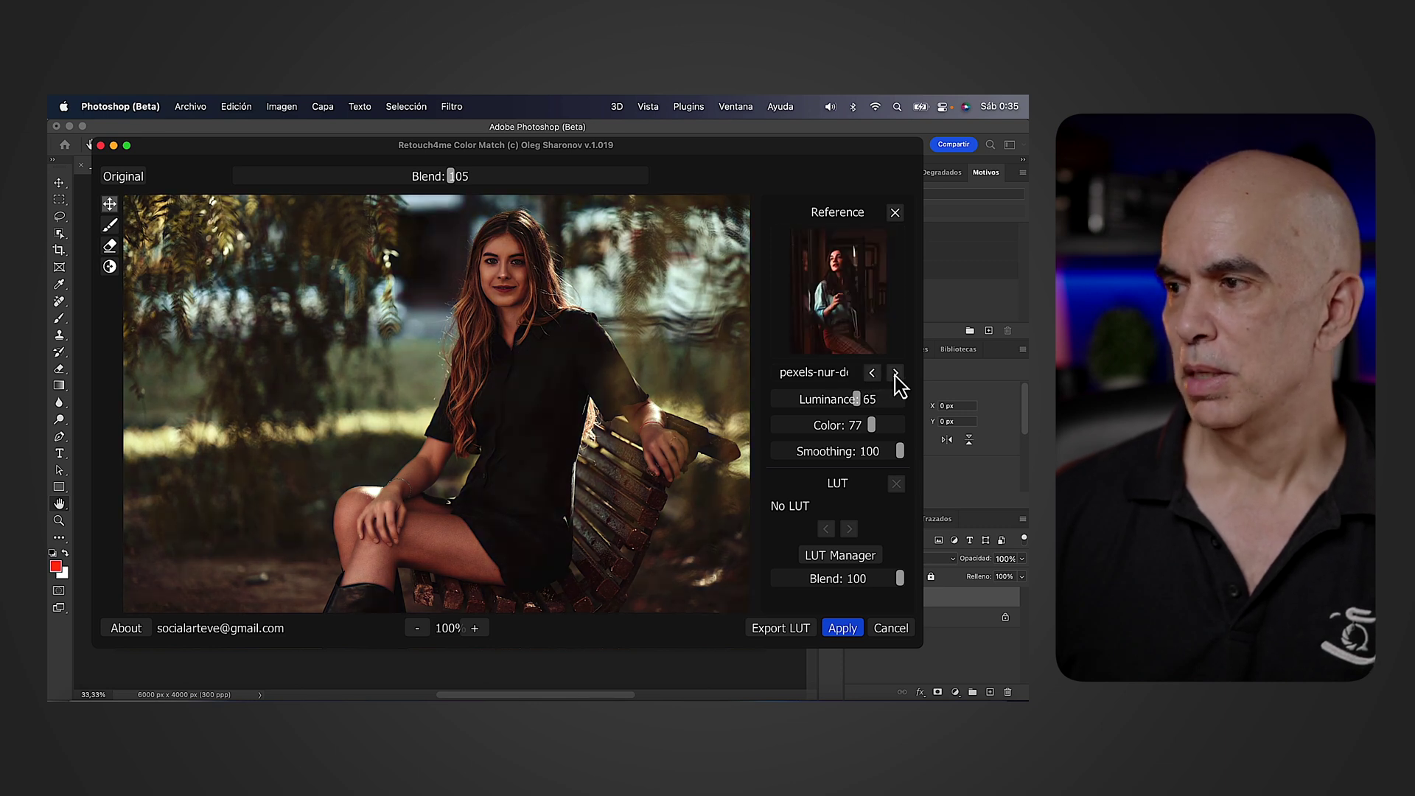
pyautogui.click(895, 373)
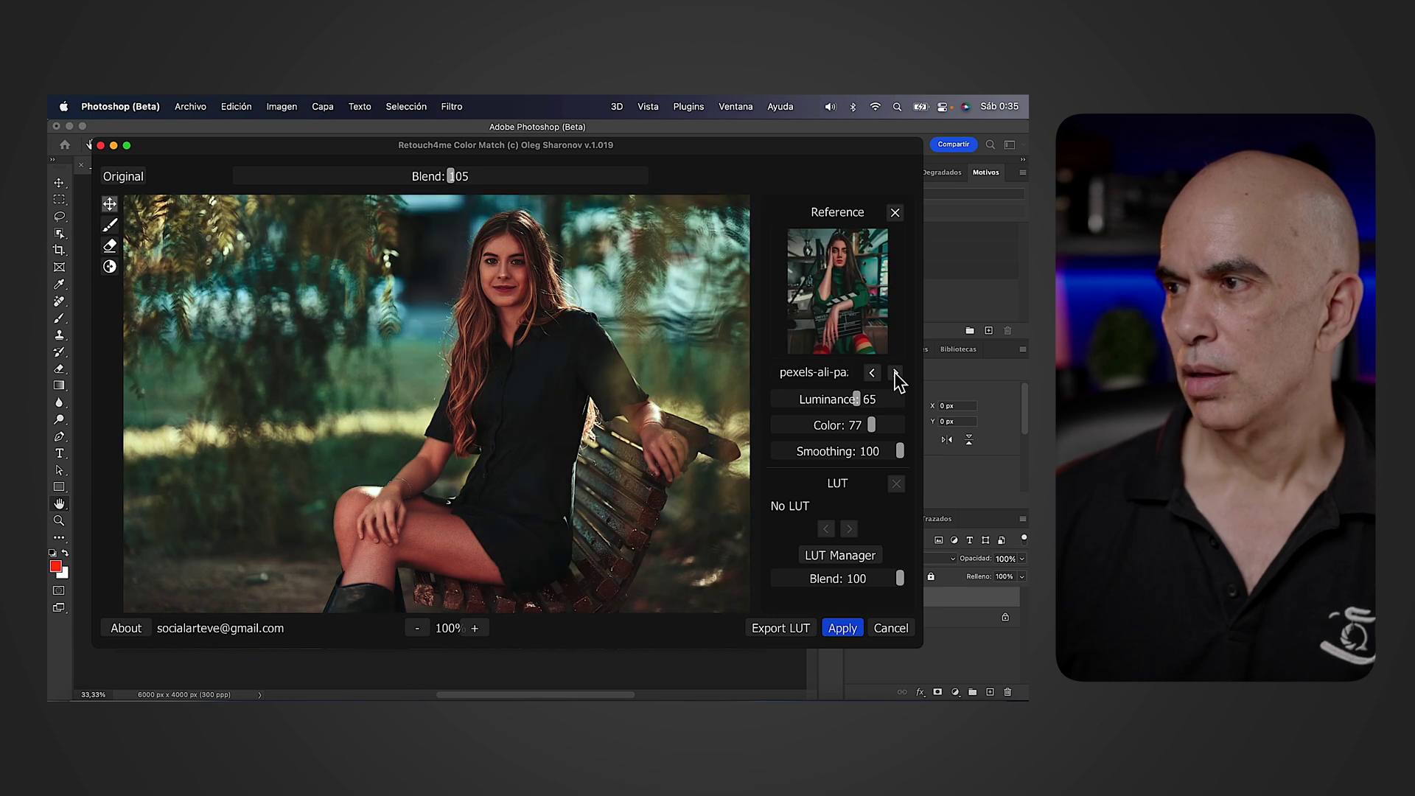
pyautogui.click(894, 373)
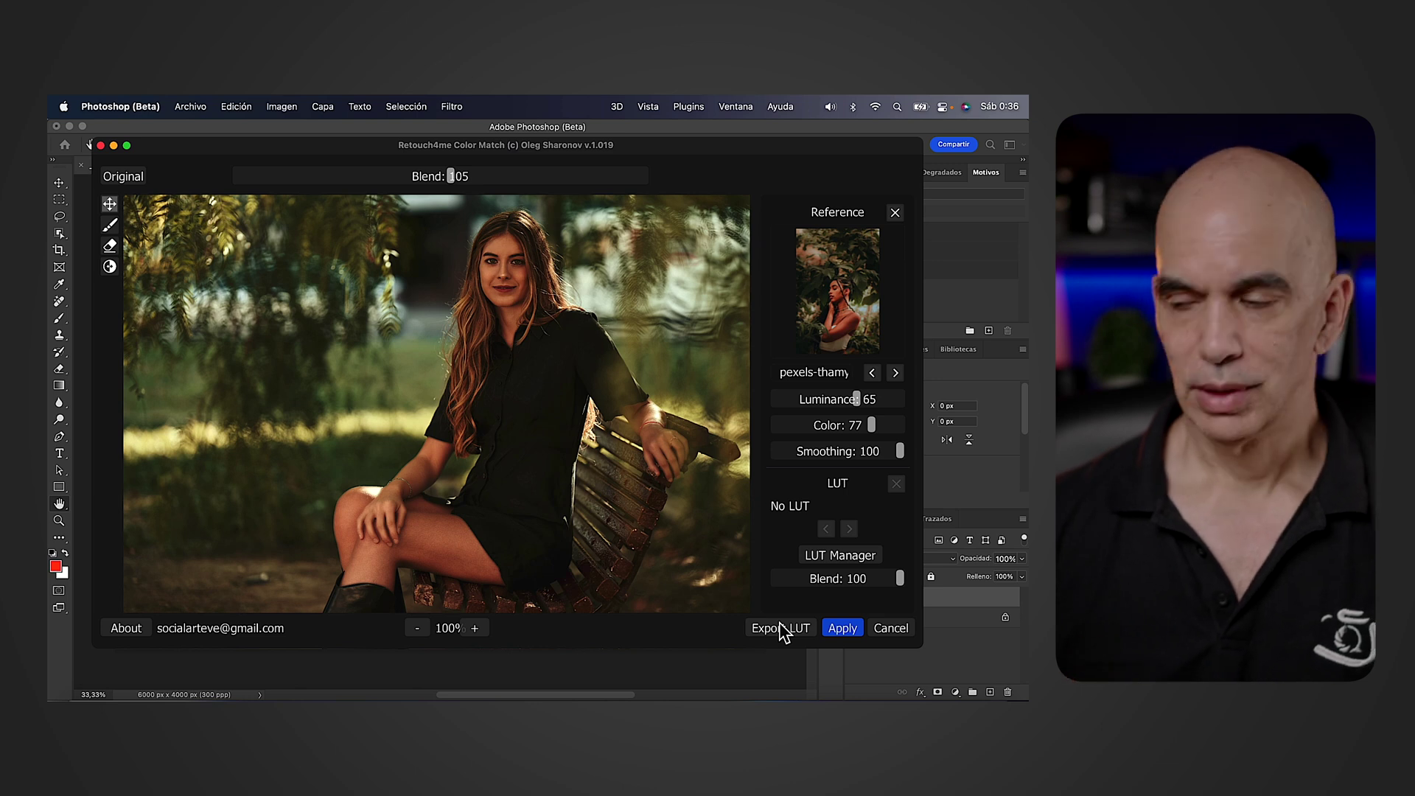
# - Export the grade as SocialArte1.cube in Escritorio > Retouch4me > Luts and apply it to the photo
pyautogui.click(778, 628)
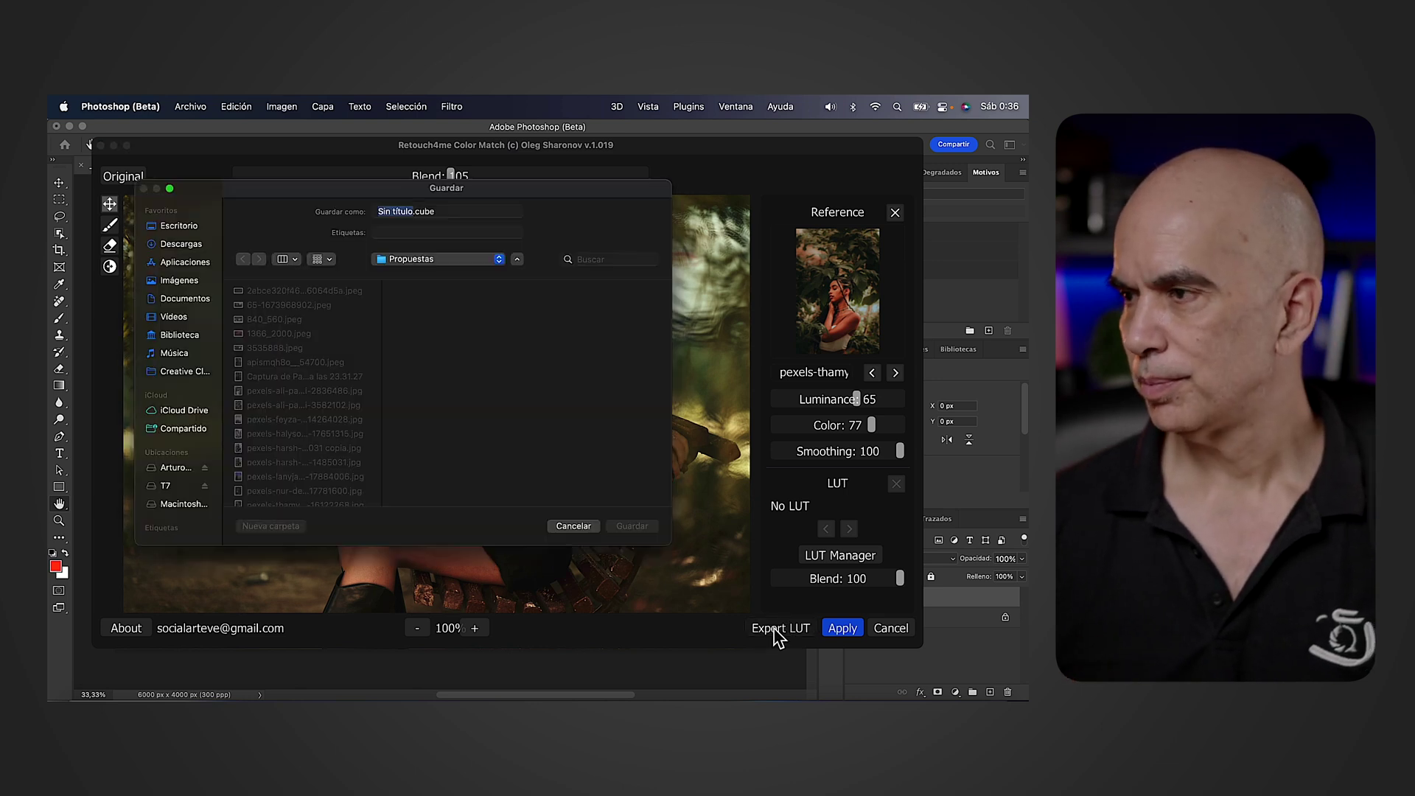
pyautogui.click(270, 333)
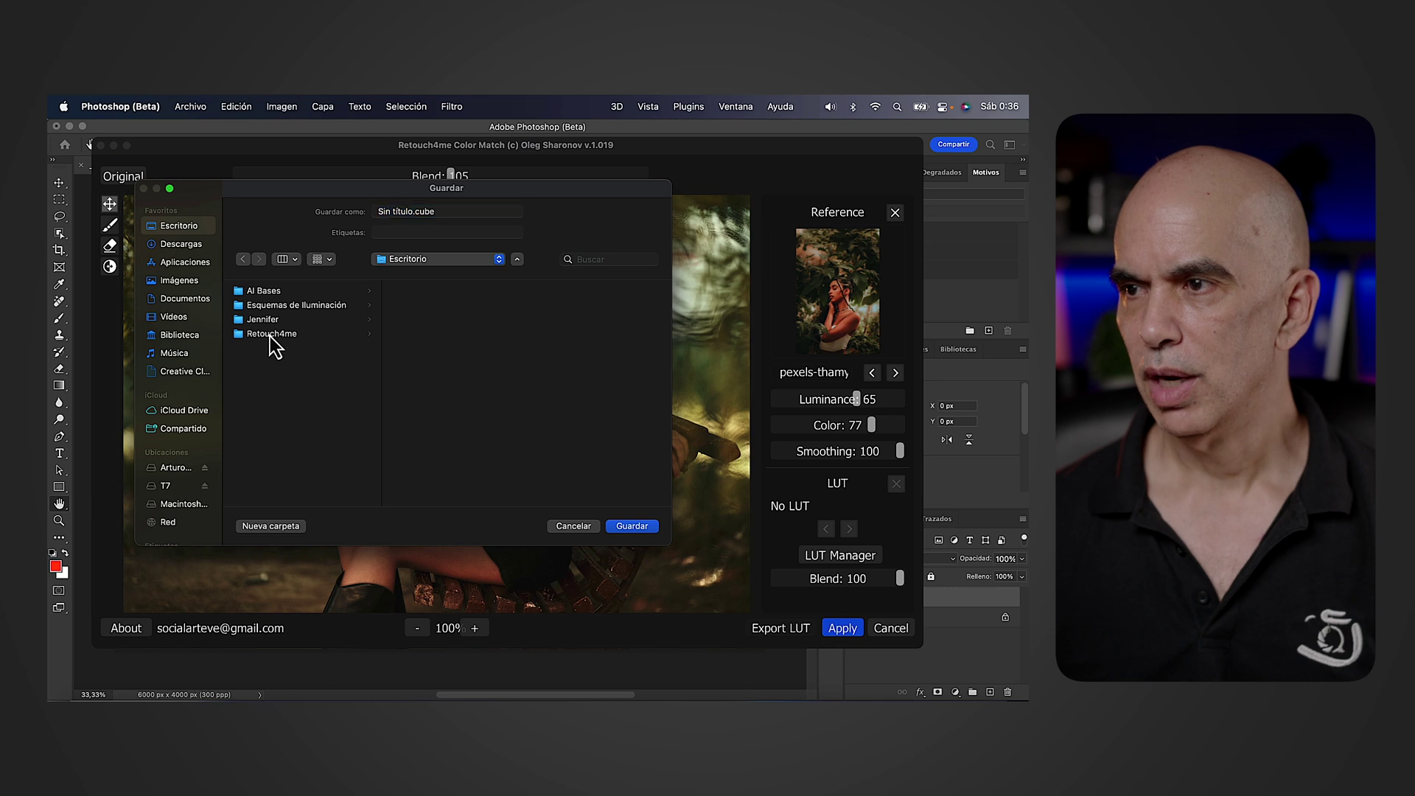
pyautogui.click(424, 305)
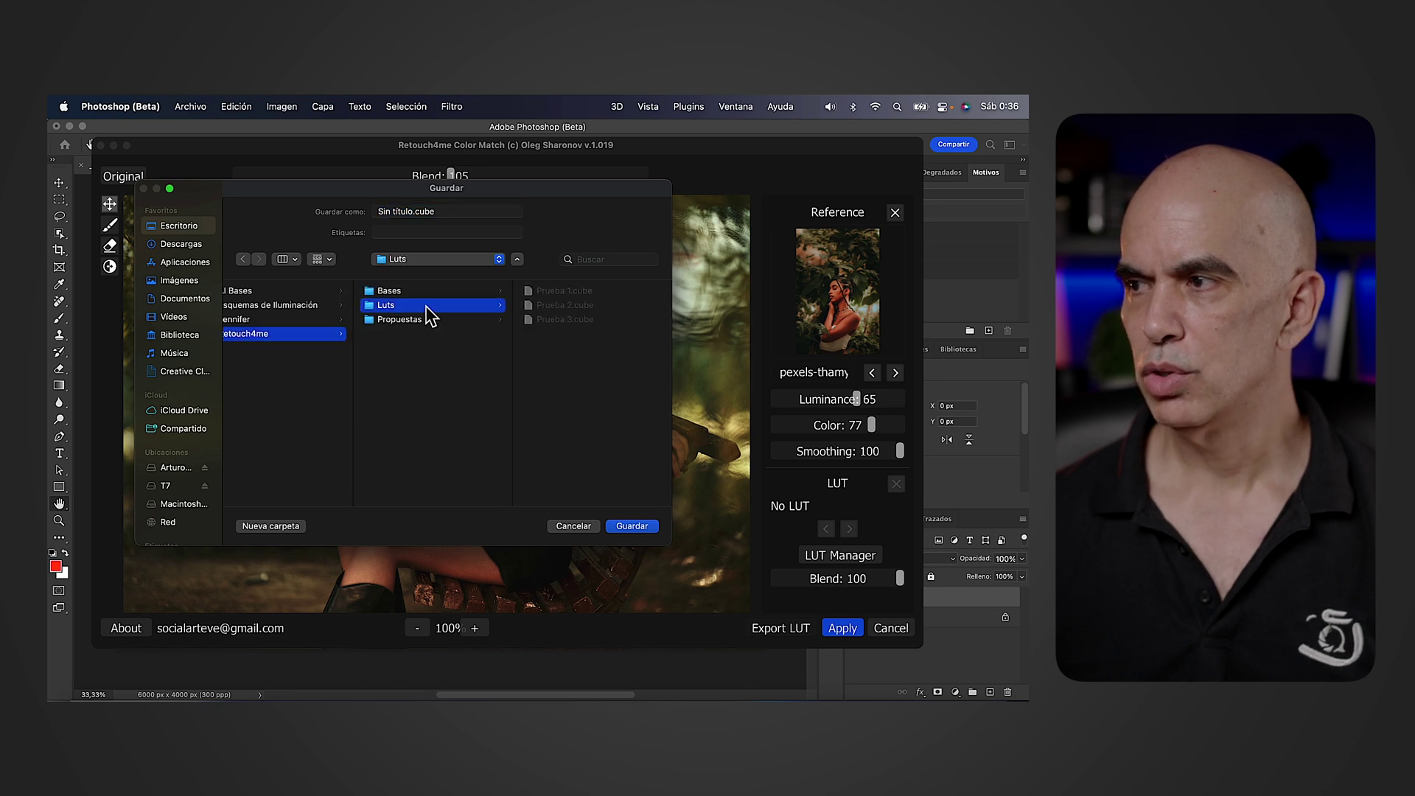
pyautogui.click(410, 211)
pyautogui.write('SocialArt')
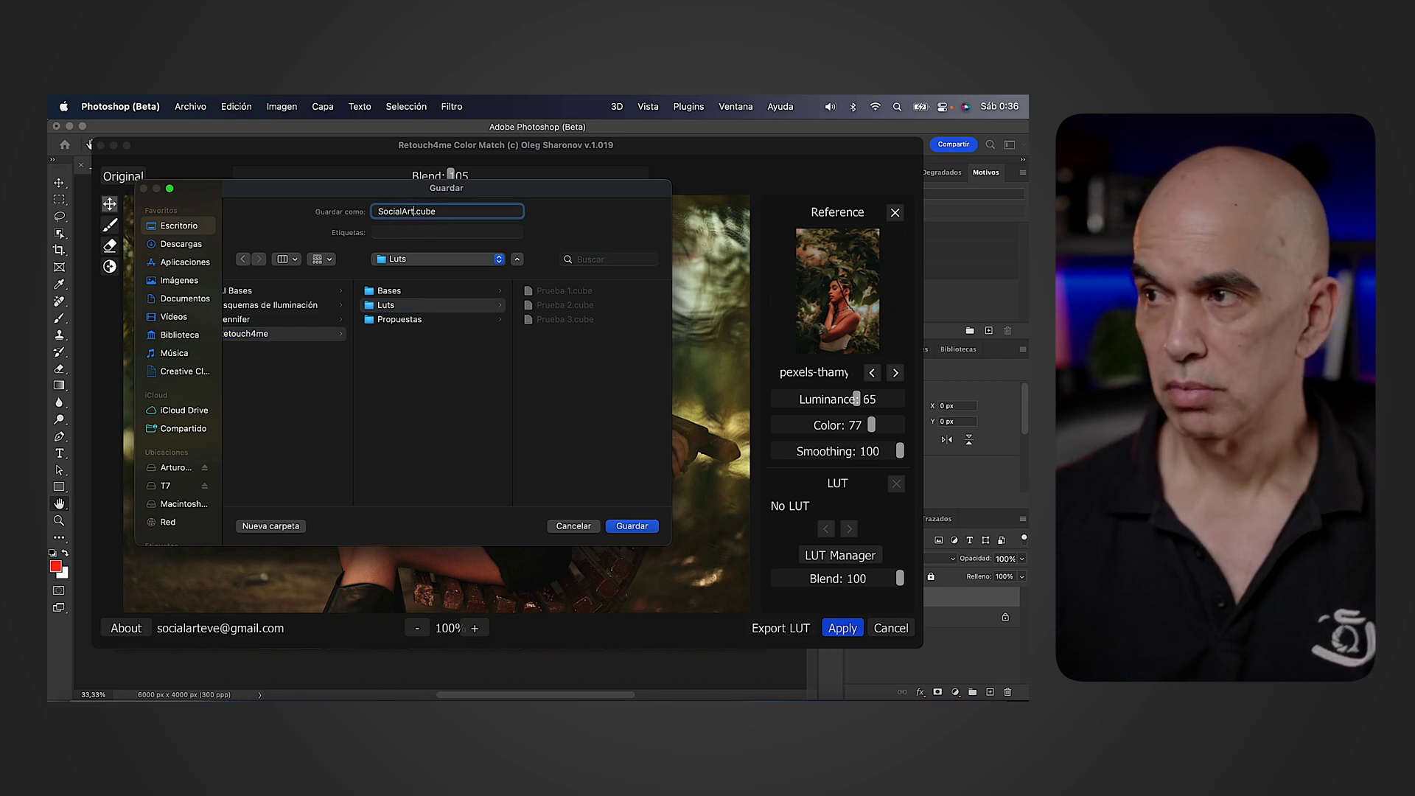
pyautogui.write('e1')
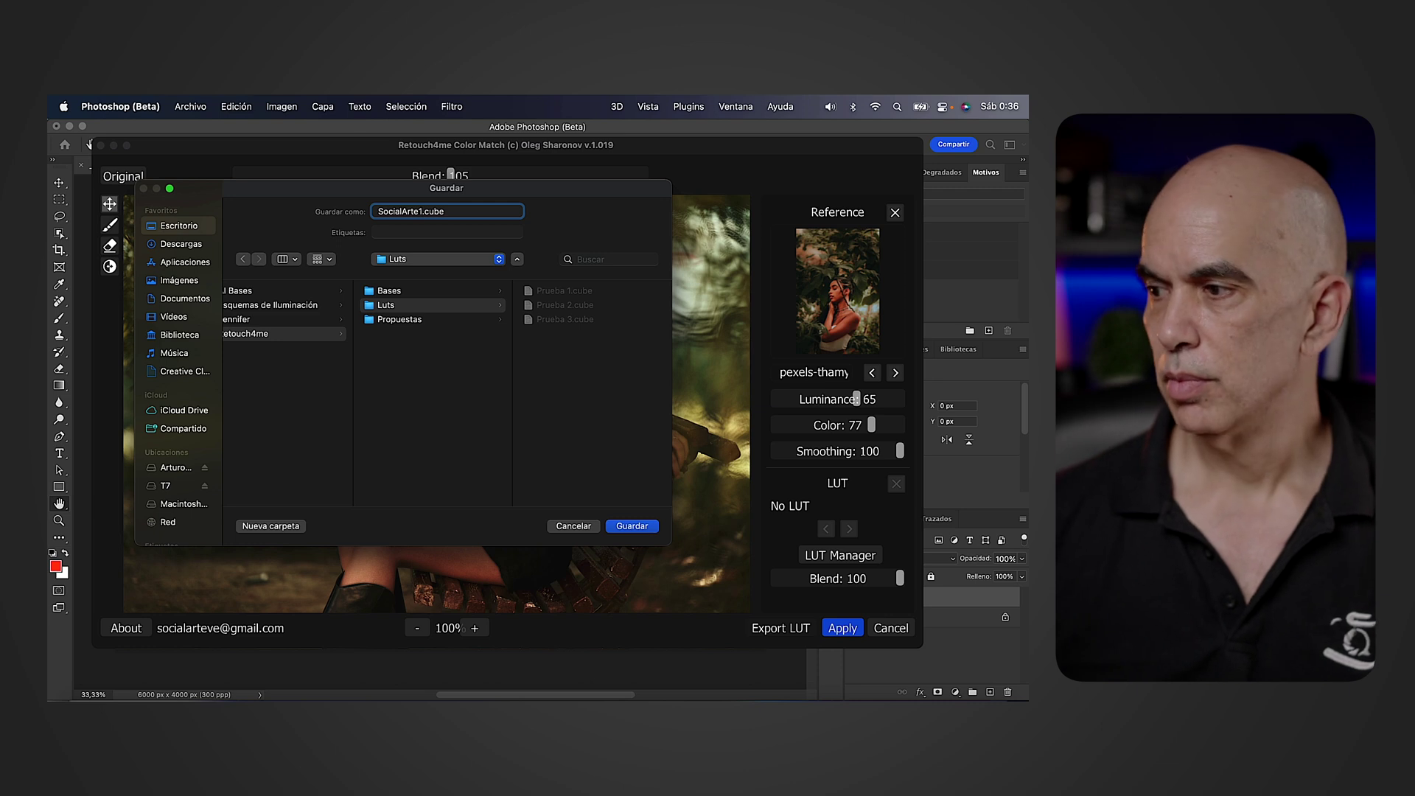
pyautogui.click(632, 526)
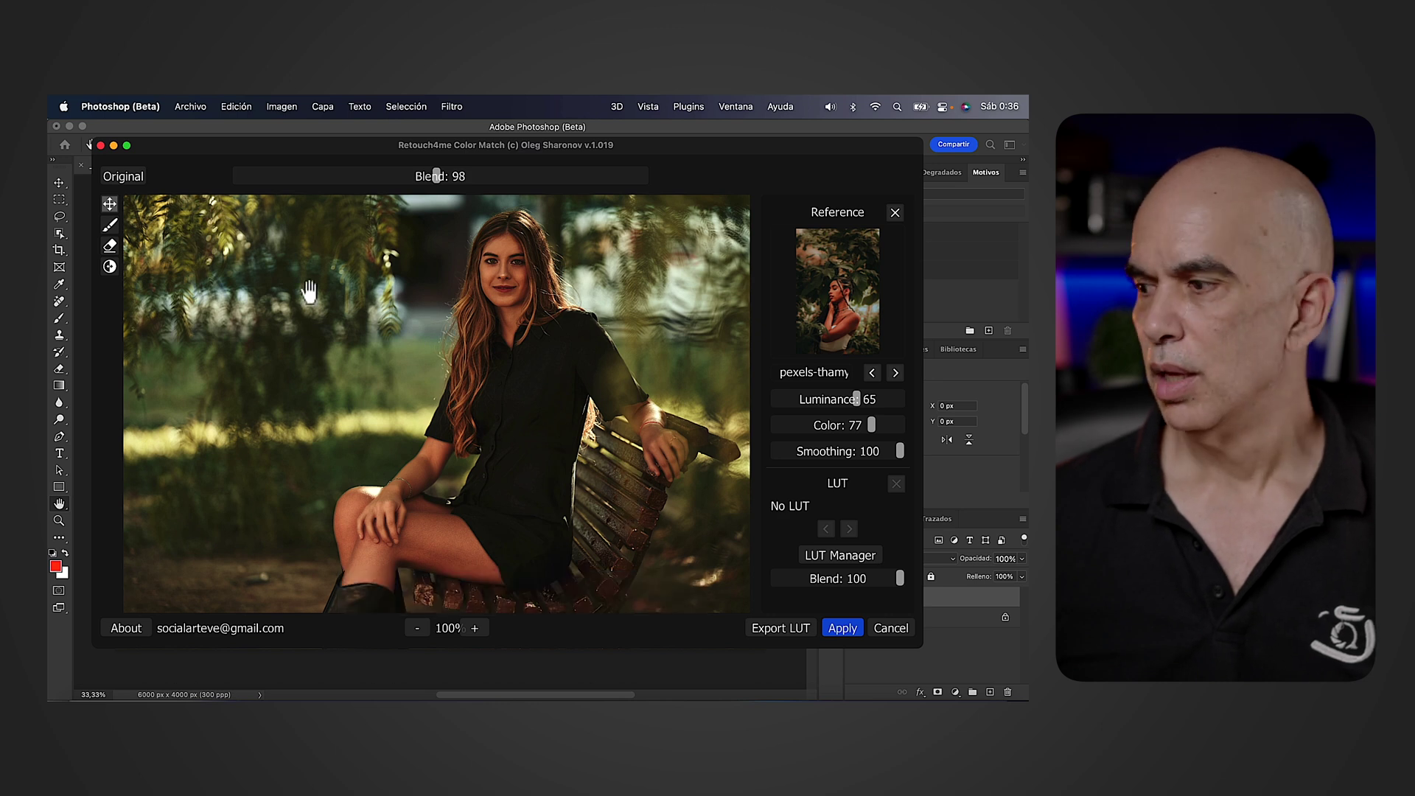
pyautogui.click(844, 628)
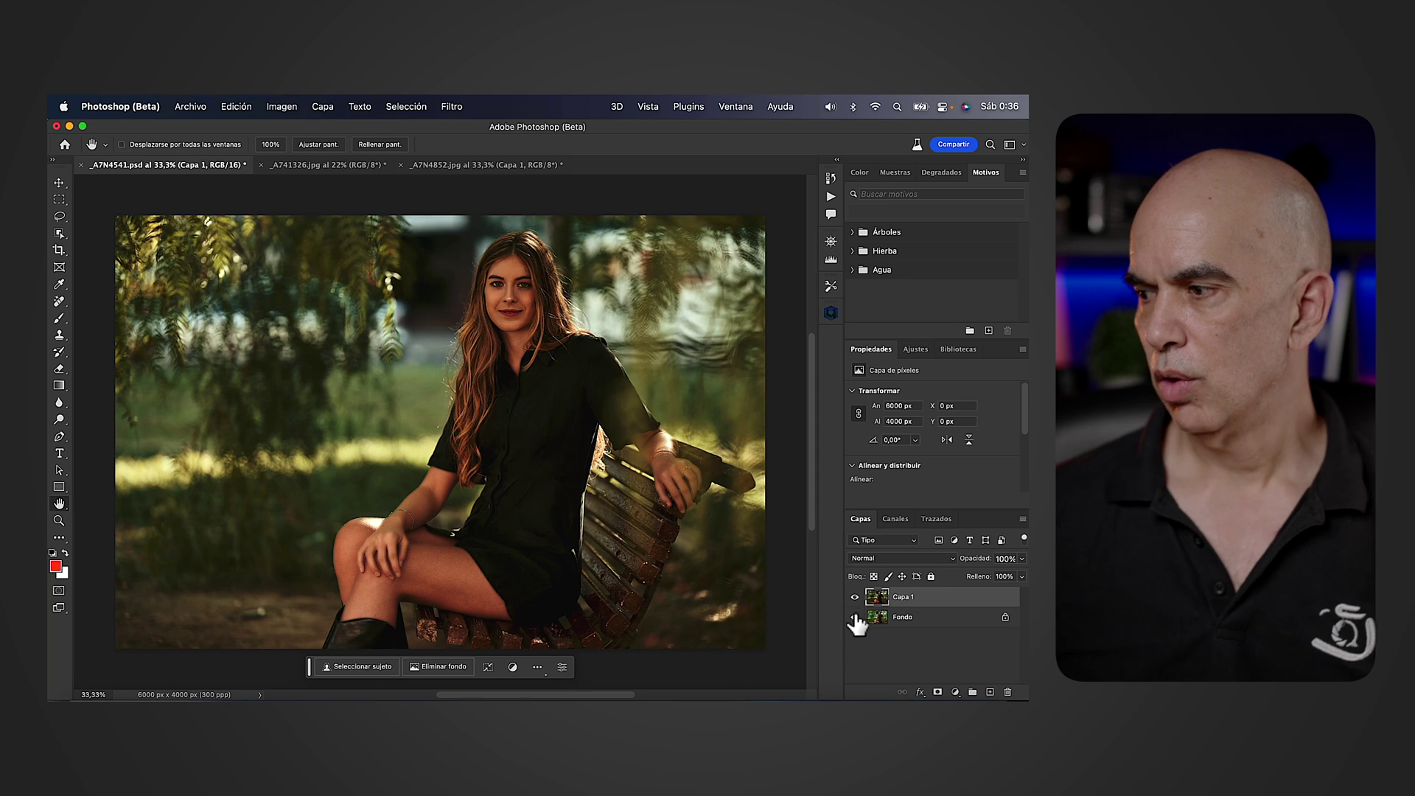
# - Compare Capa 1 on and off, then bring up the _A741326.jpg white-hat portrait
pyautogui.click(855, 597)
pyautogui.click(855, 597)
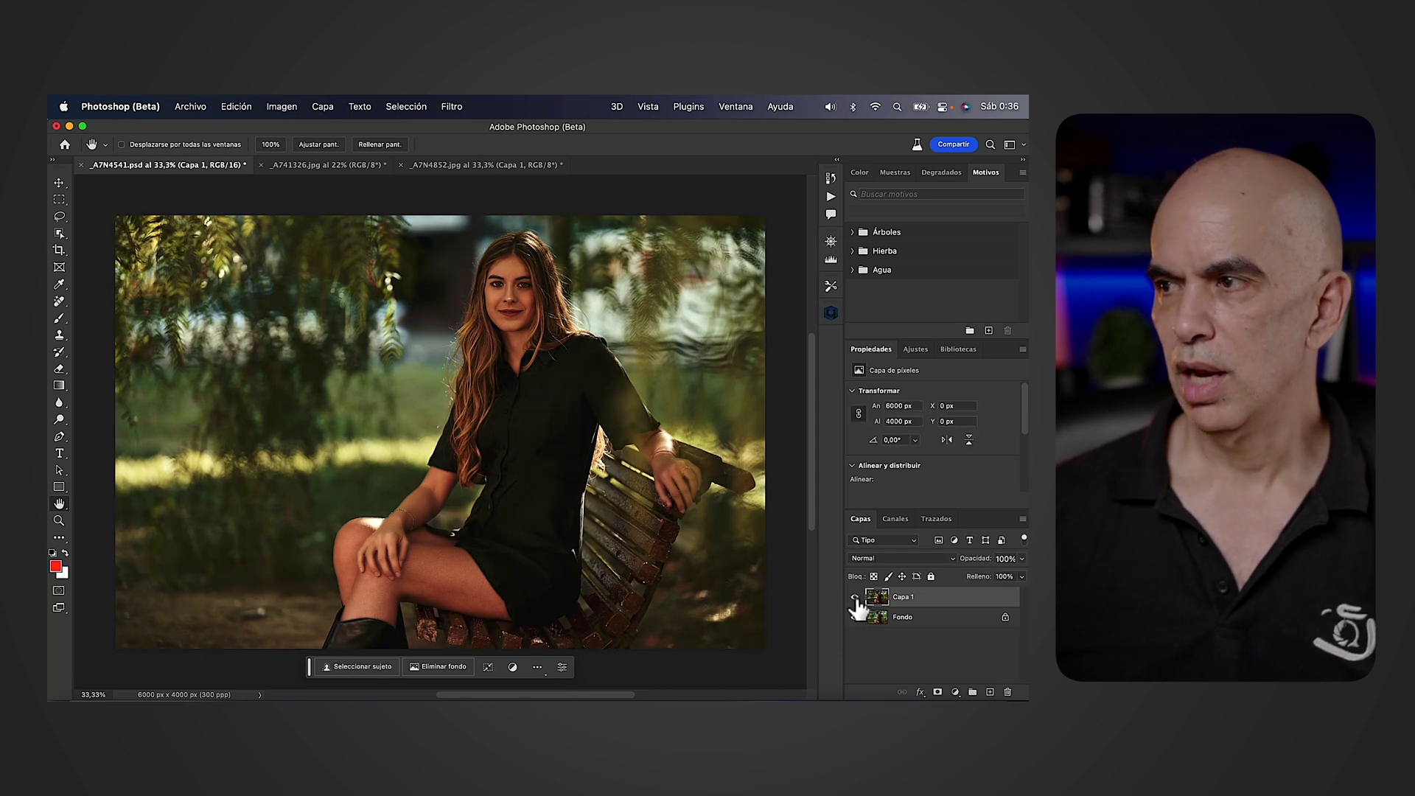
pyautogui.click(296, 165)
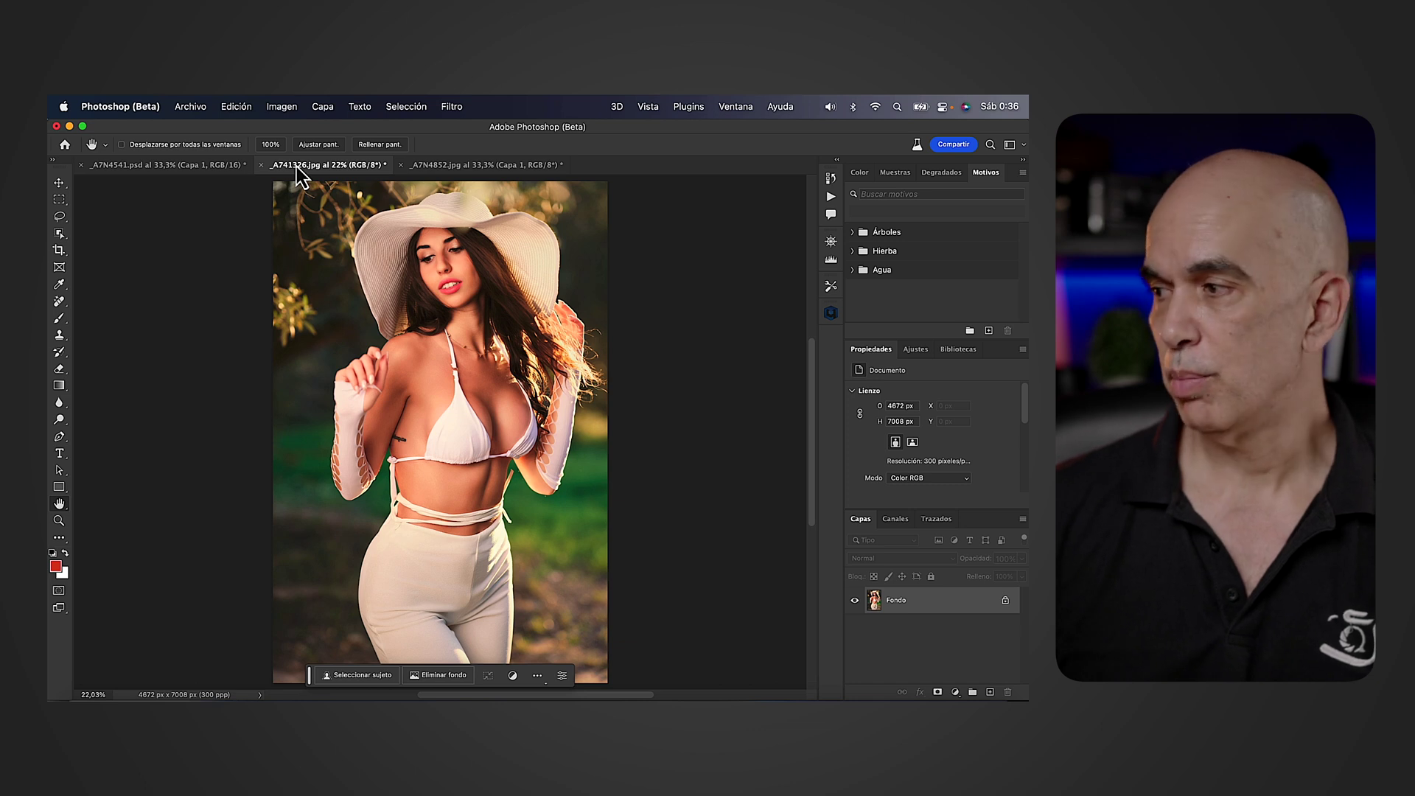
# - Add a Consulta de colores adjustment layer loaded with the SocialArte1.cube 3D LUT
pyautogui.click(914, 349)
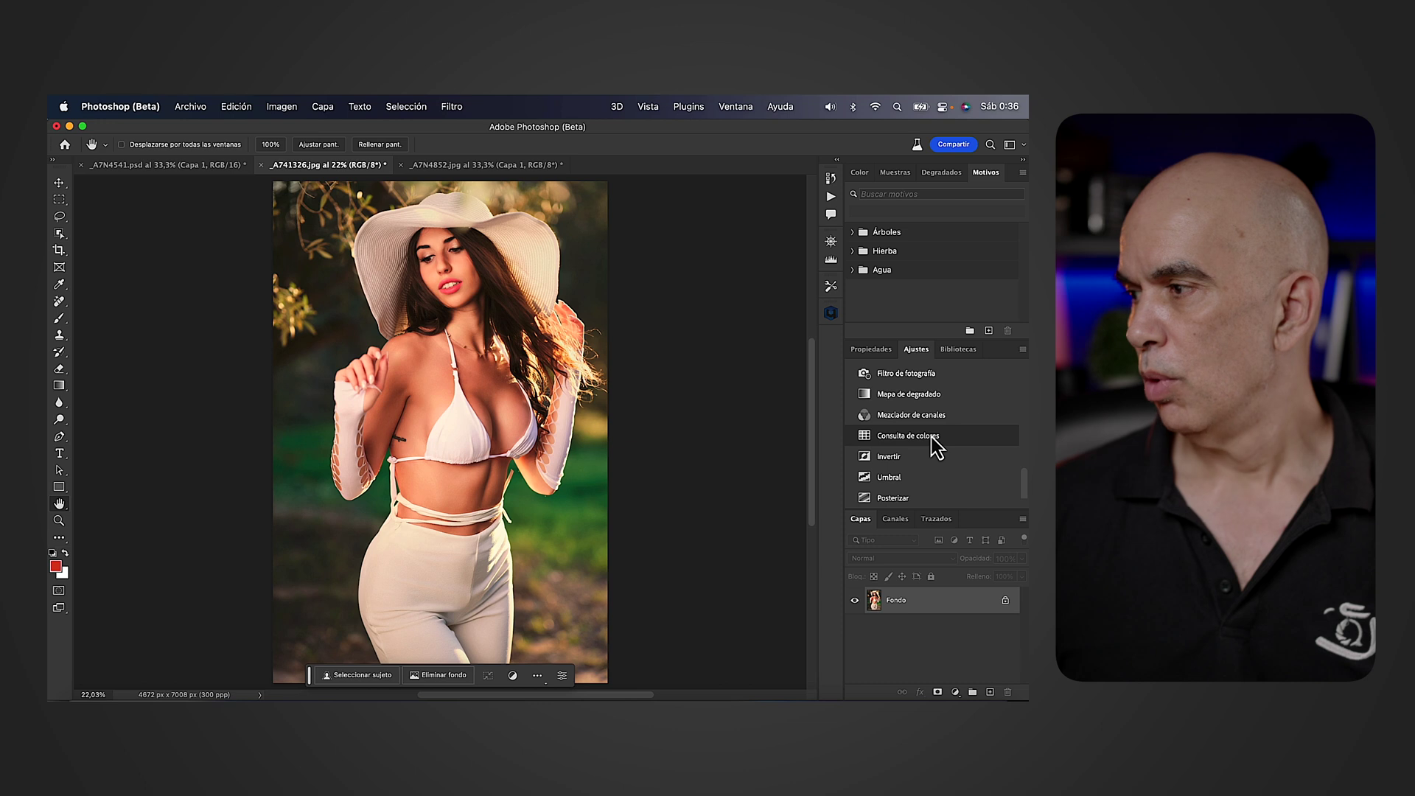
pyautogui.click(908, 435)
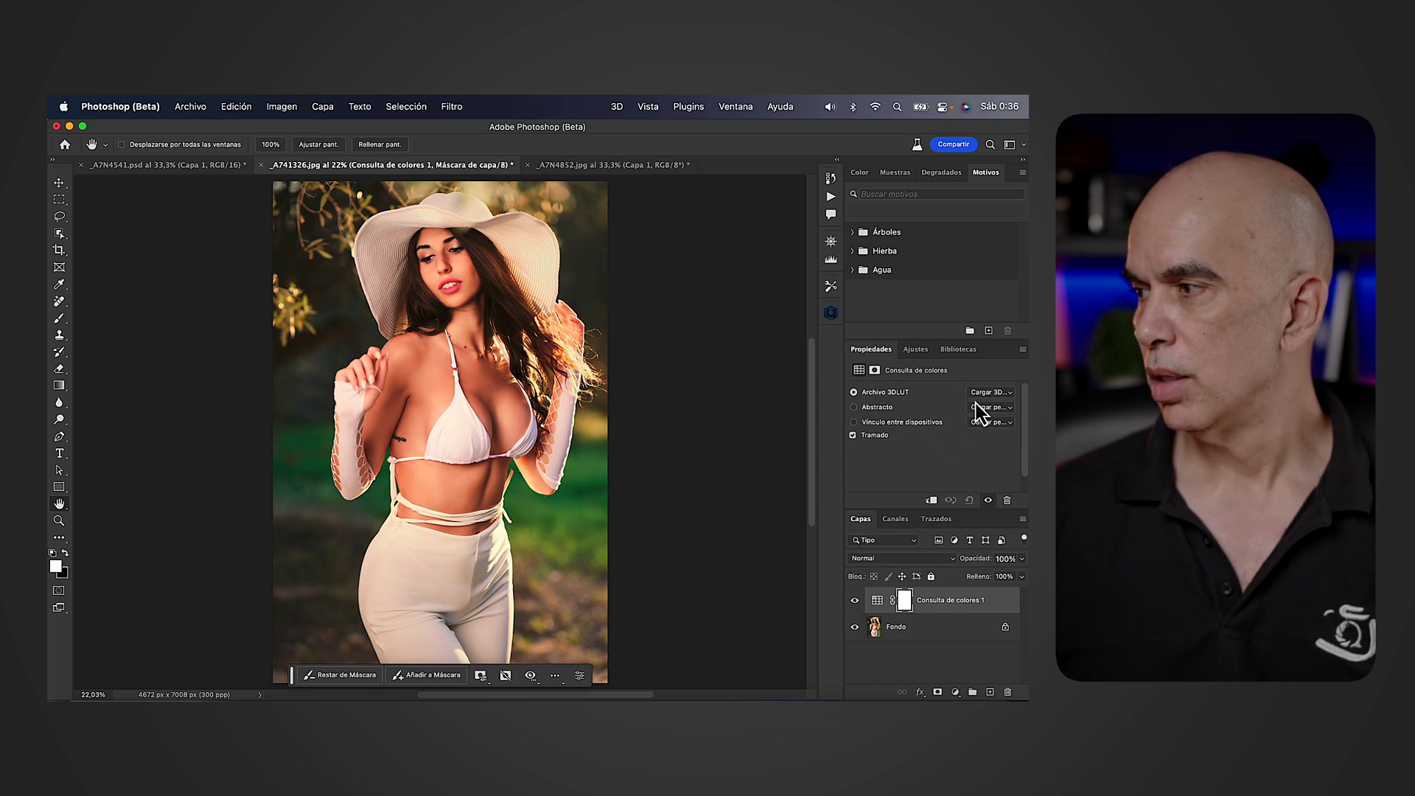
pyautogui.click(992, 395)
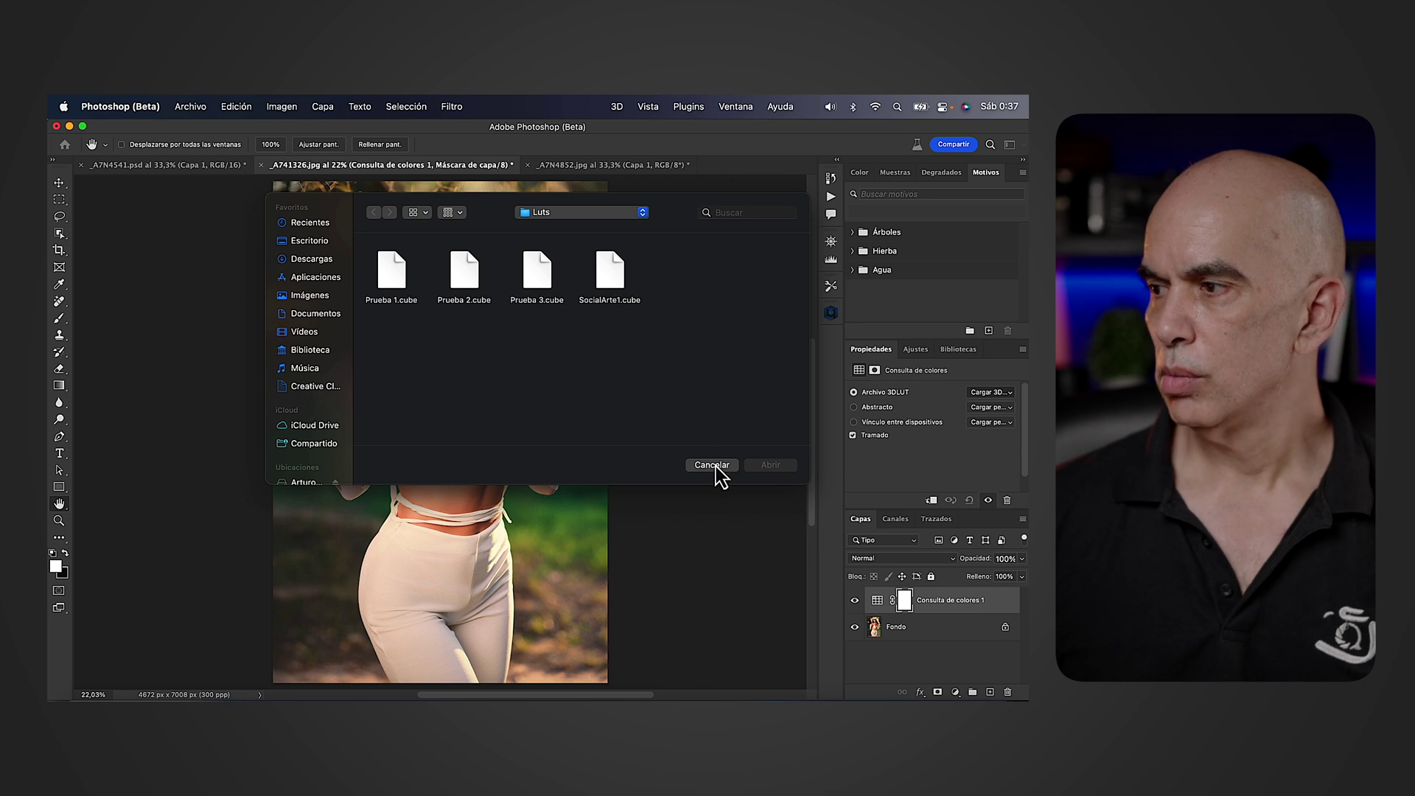
pyautogui.click(616, 275)
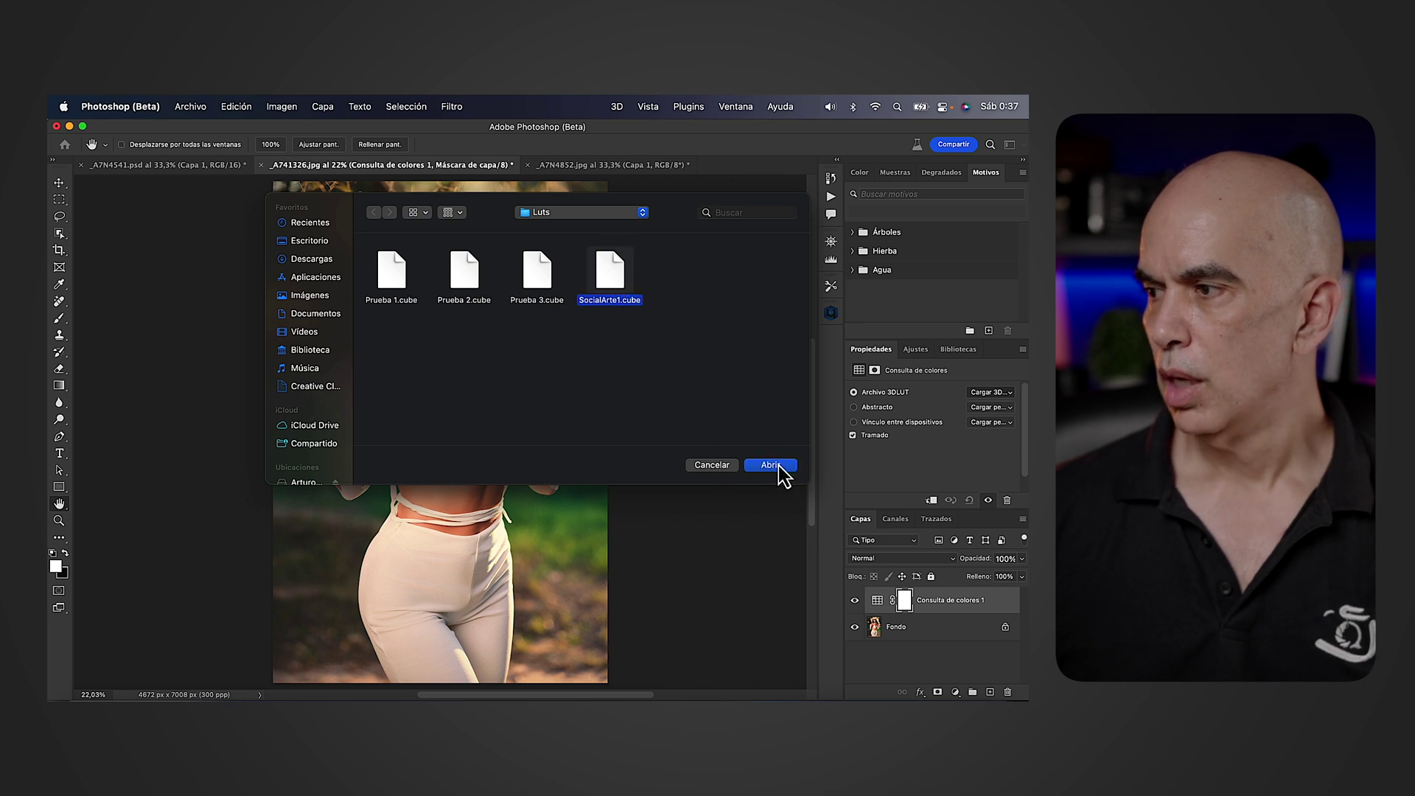
pyautogui.click(779, 466)
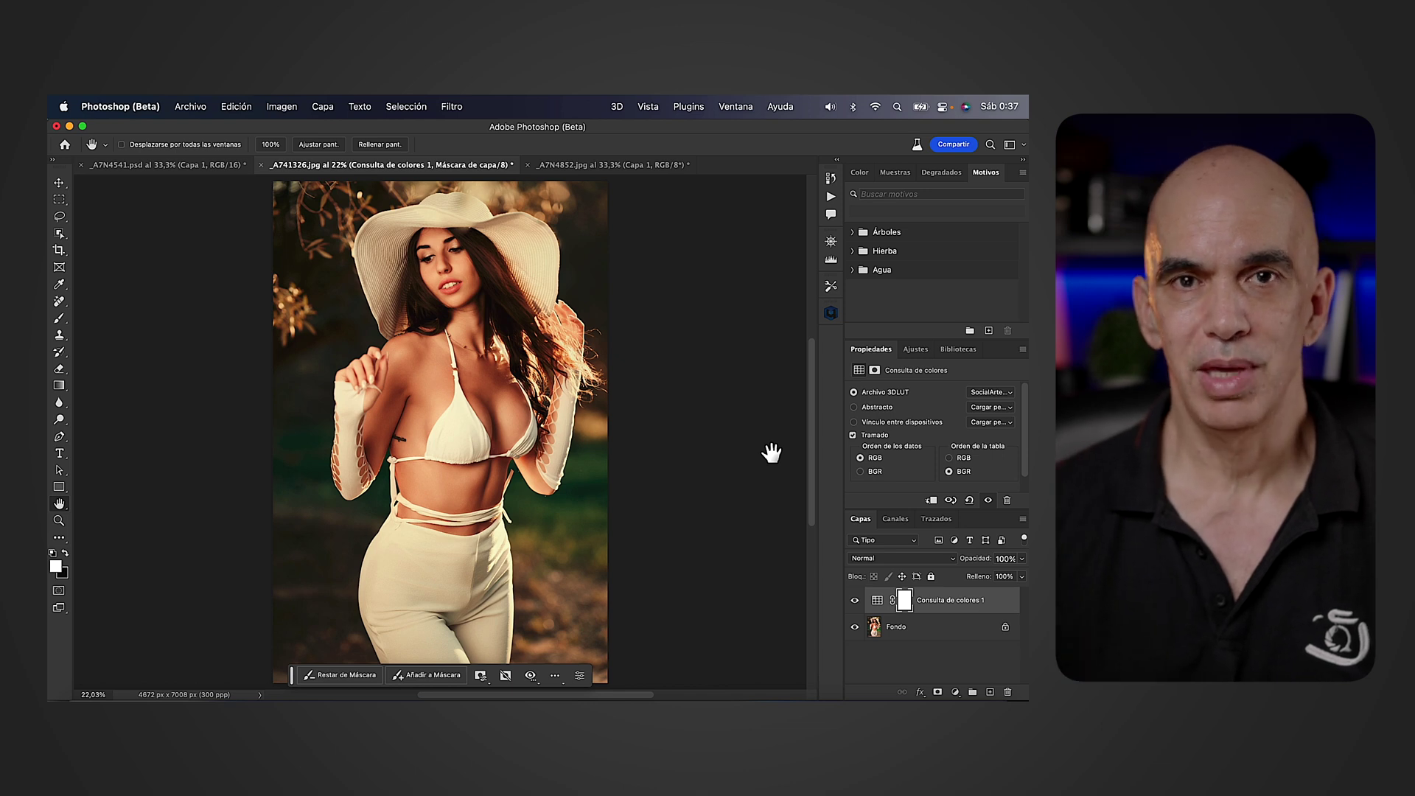
# - Toggle the Consulta de colores 1 layer on and off to compare the grade
pyautogui.click(854, 602)
pyautogui.click(854, 603)
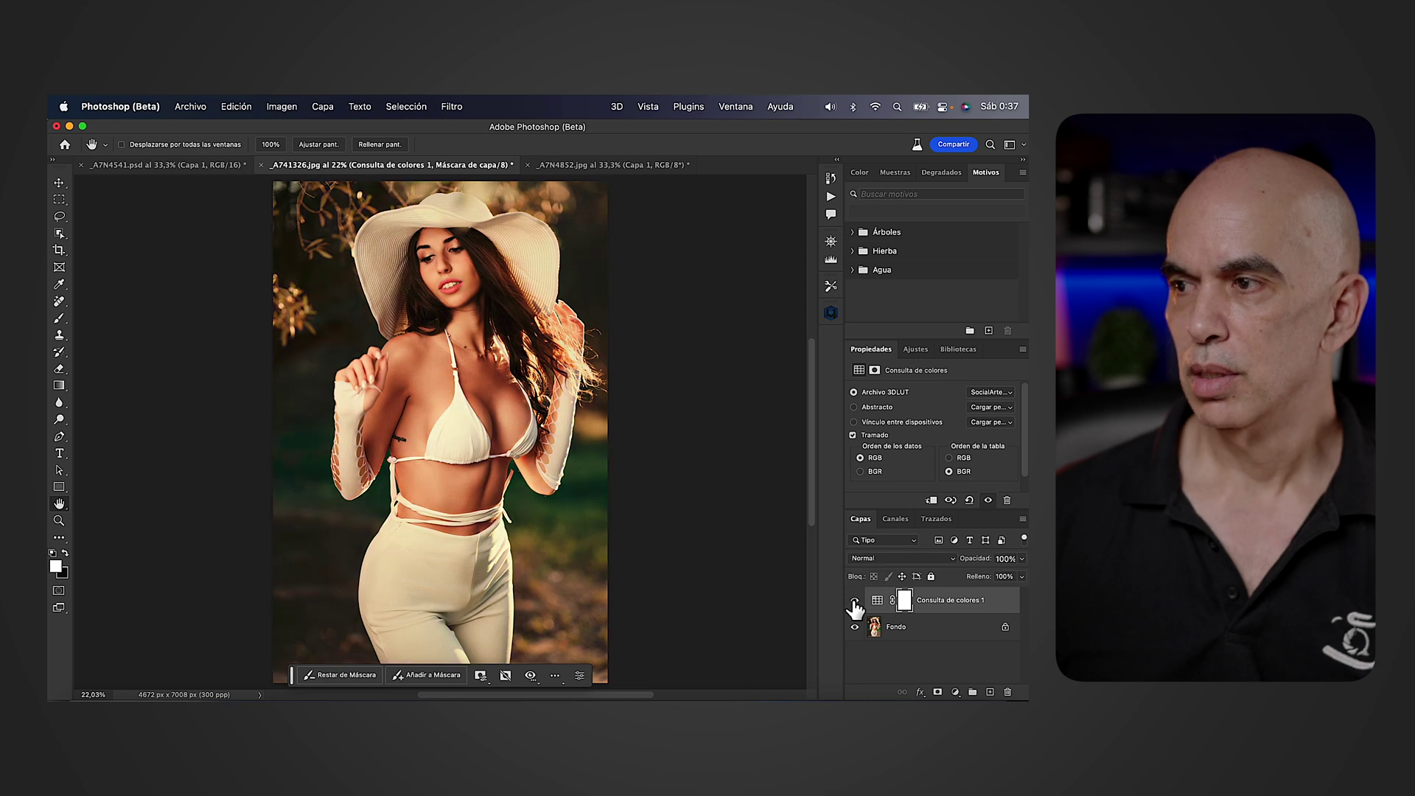
pyautogui.click(854, 603)
pyautogui.click(854, 603)
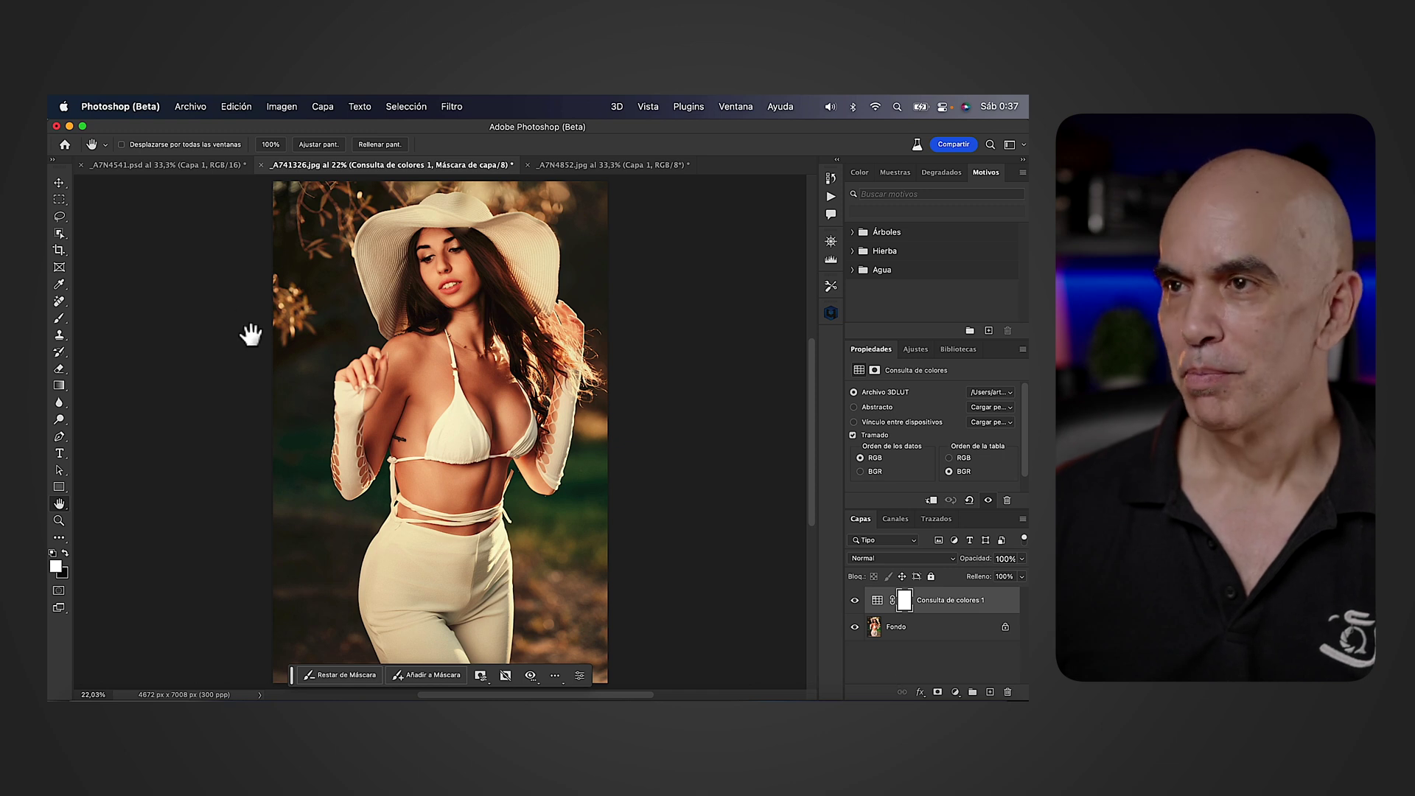
# - On the bench portrait, hide Capa 1, duplicate Fondo as Fondo copia and reopen Retouch4me Color Match
pyautogui.click(151, 166)
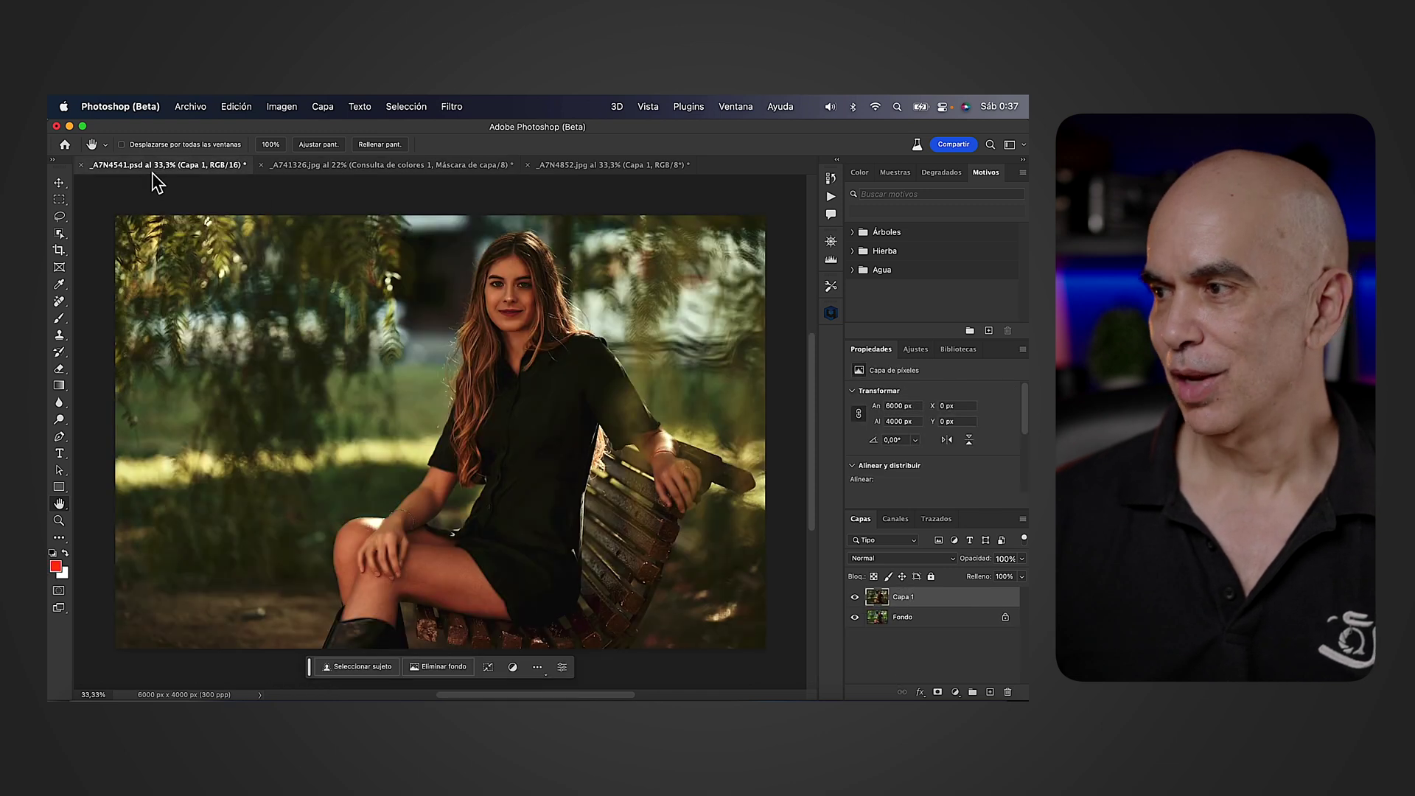
pyautogui.click(855, 598)
pyautogui.click(882, 621)
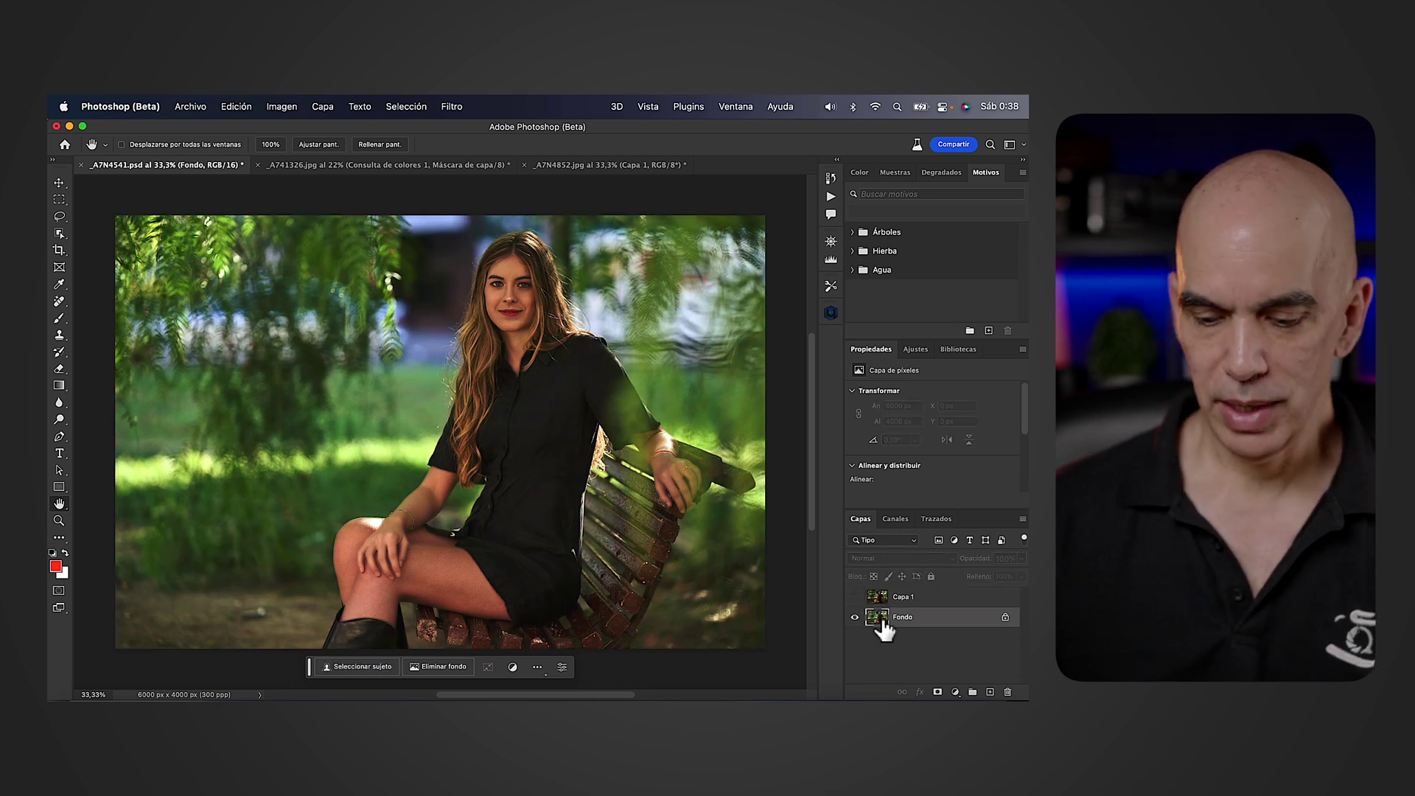
pyautogui.press('super+j')
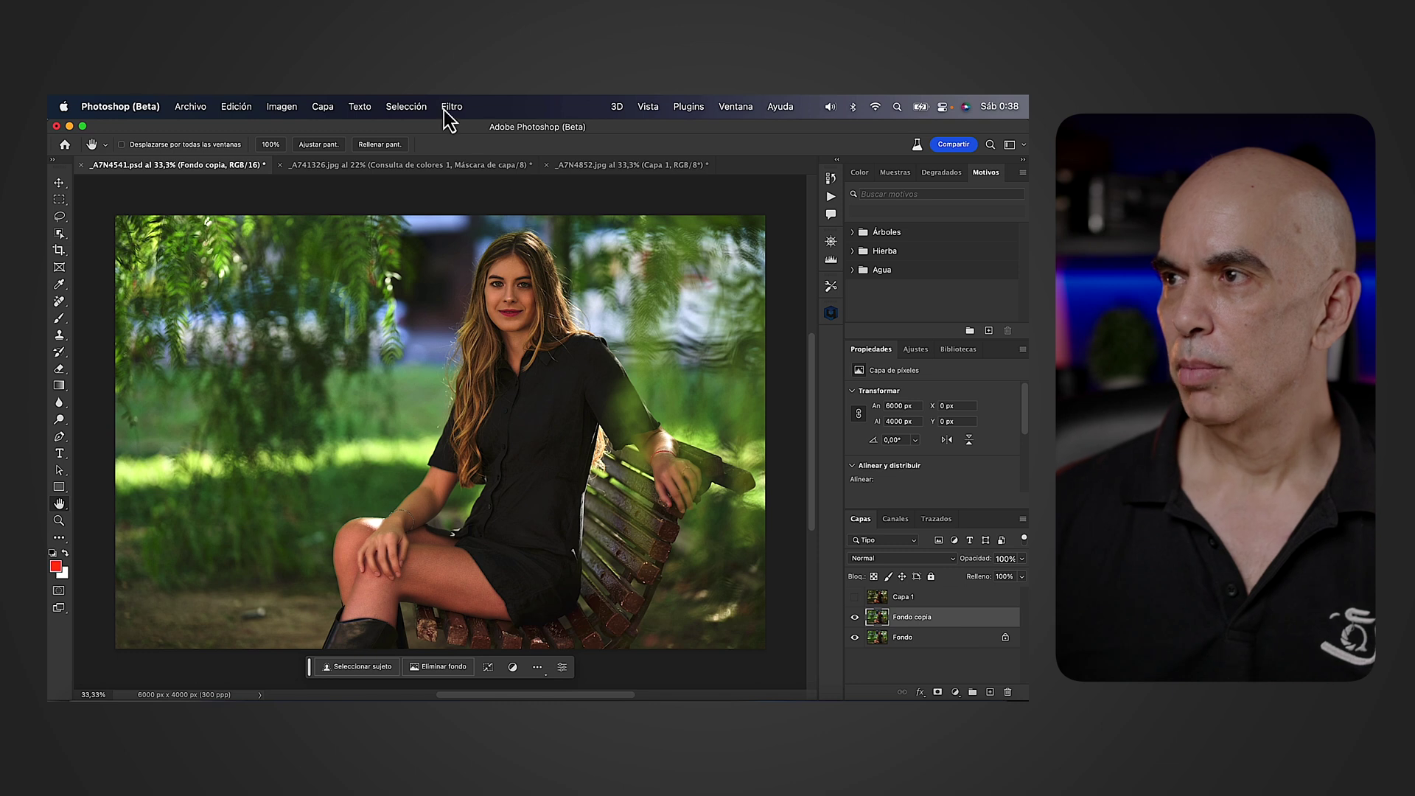
pyautogui.click(452, 107)
pyautogui.moveTo(473, 445)
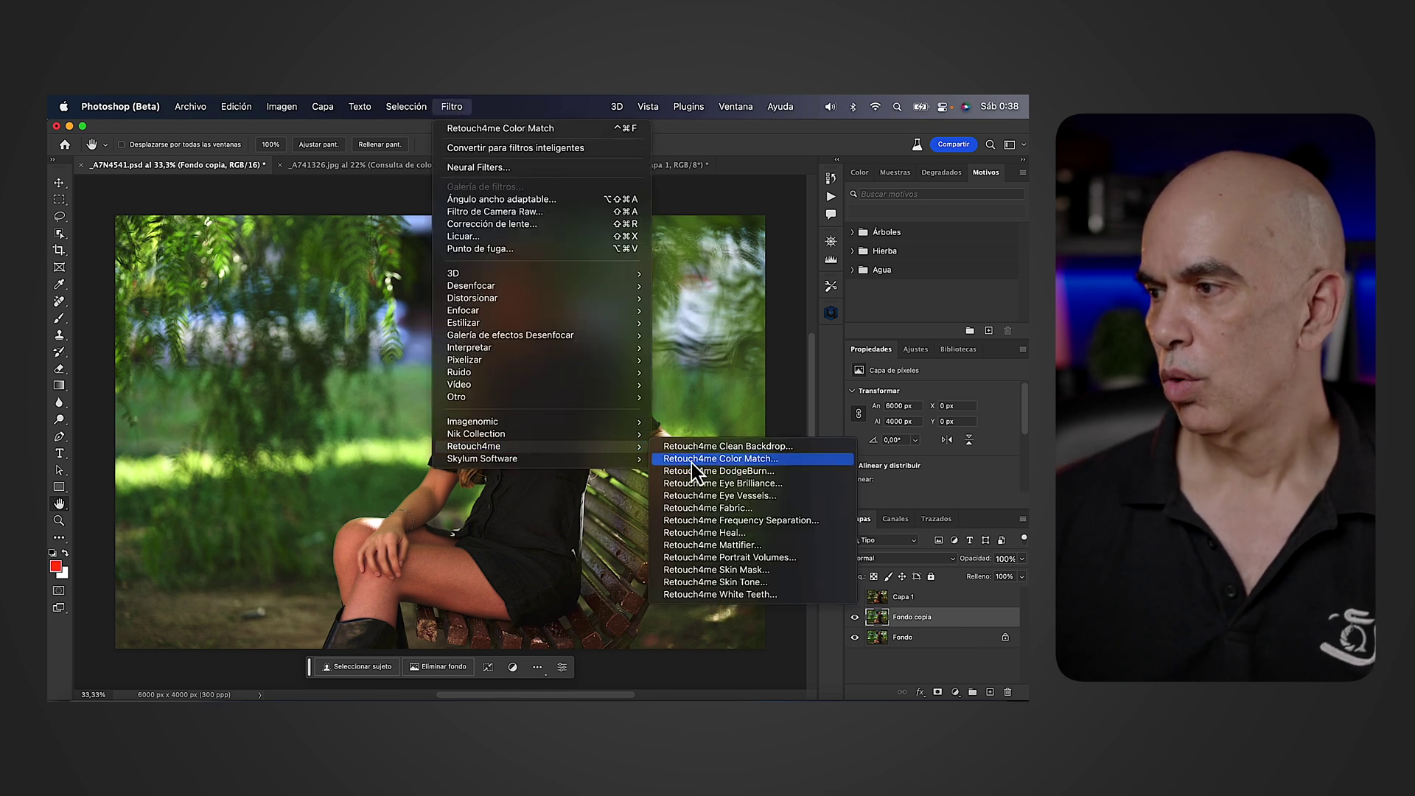
pyautogui.click(691, 458)
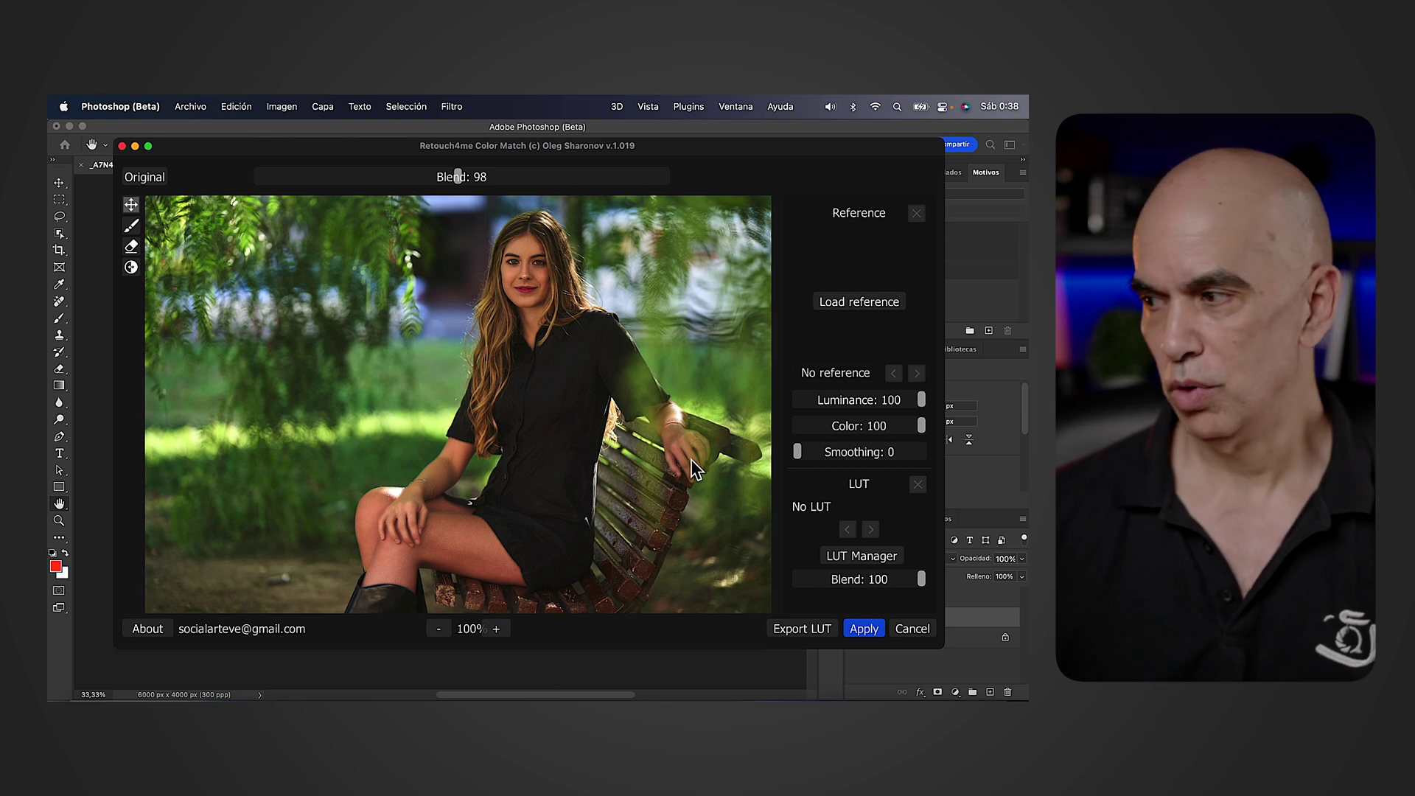
# - Apply a Fantasy LUT from the SocialArte LUT folder and set the LUT Blend to 77
pyautogui.click(859, 559)
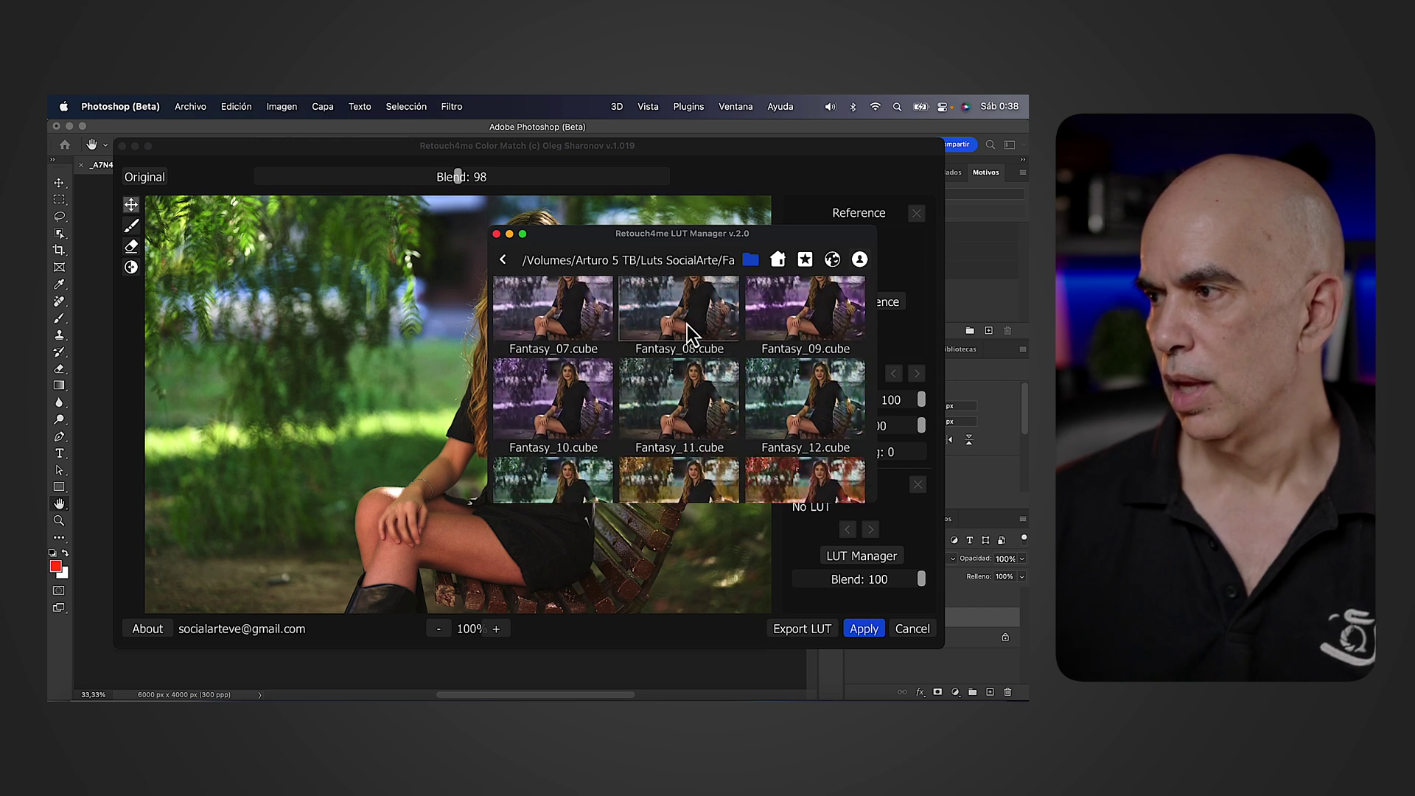
pyautogui.doubleClick(687, 322)
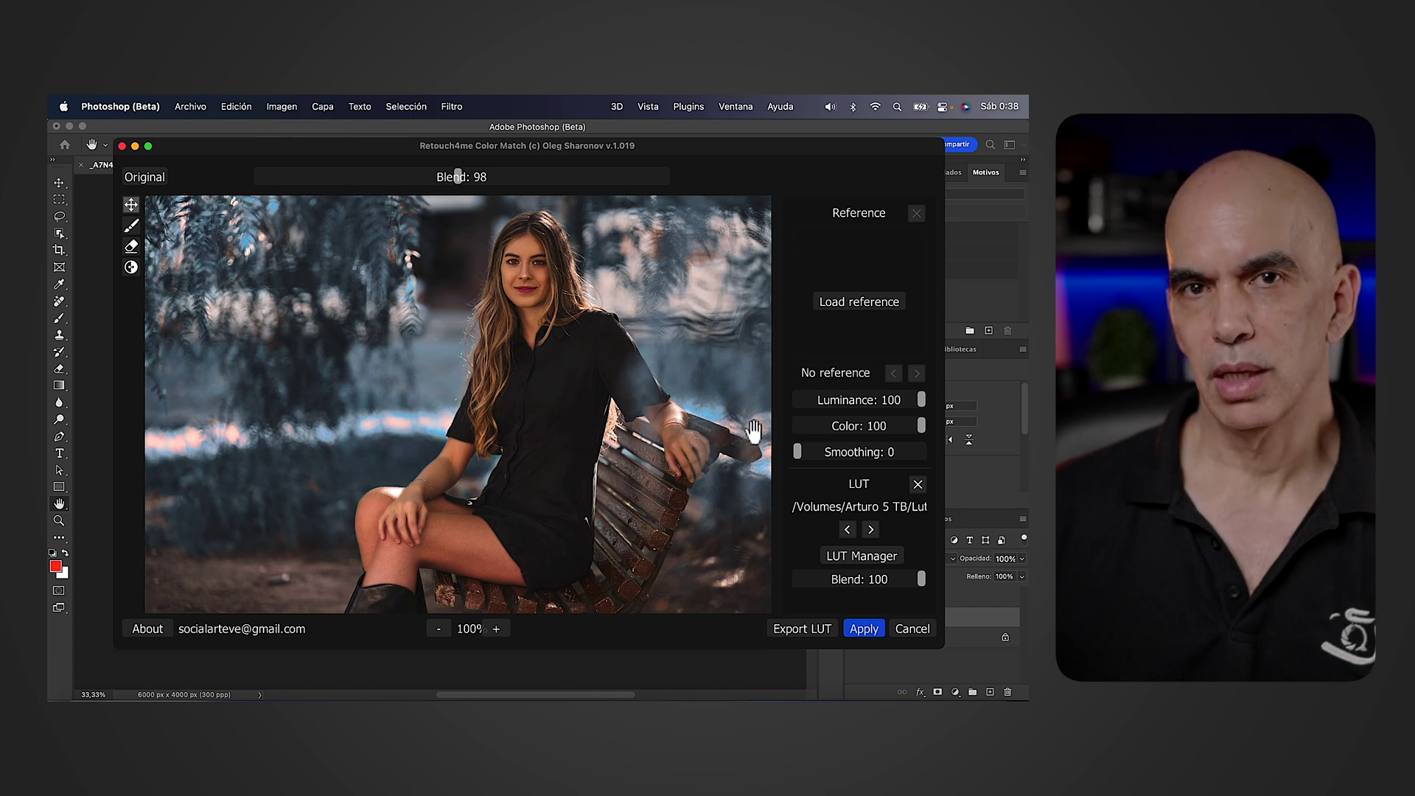
pyautogui.moveTo(920, 579); pyautogui.dragTo(898, 579)
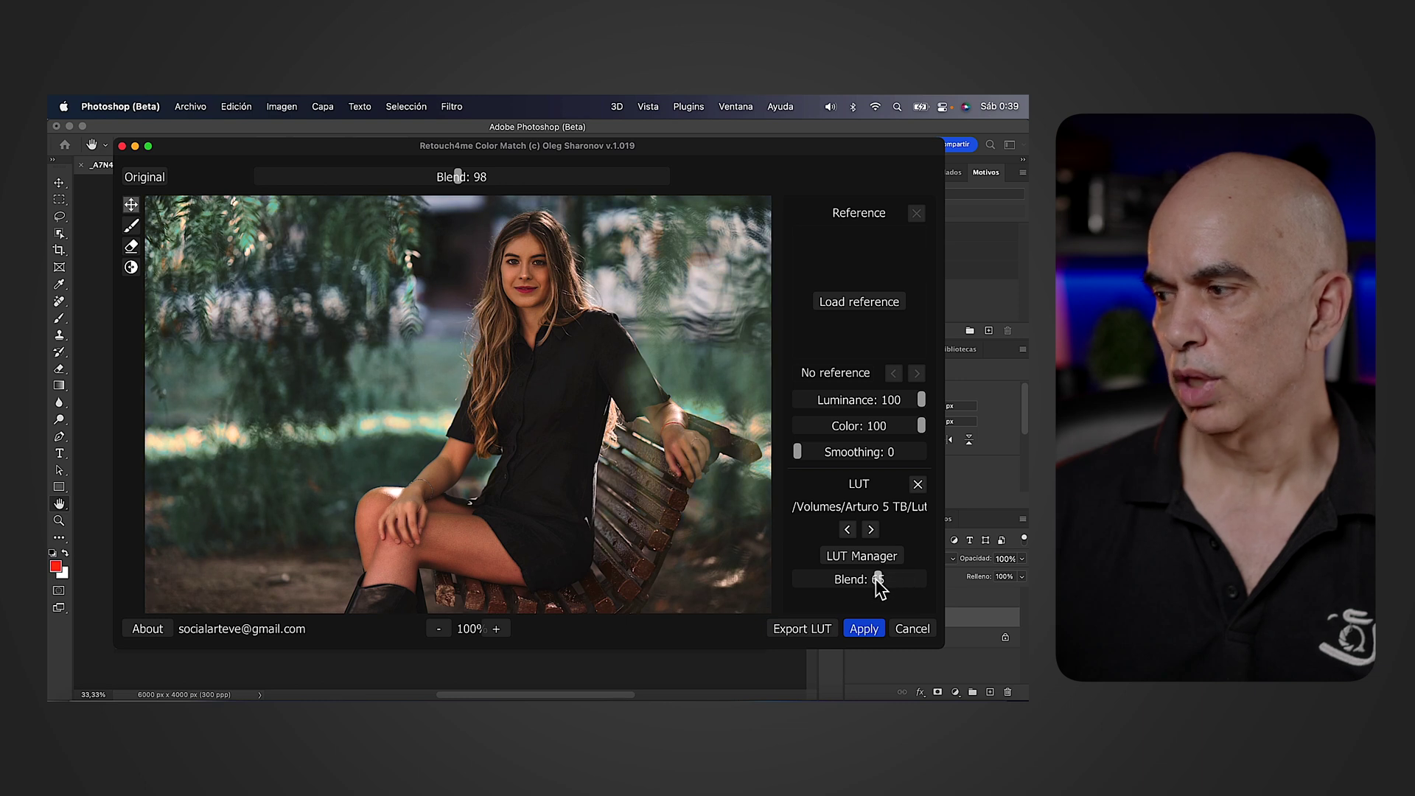
pyautogui.moveTo(881, 582); pyautogui.dragTo(893, 591)
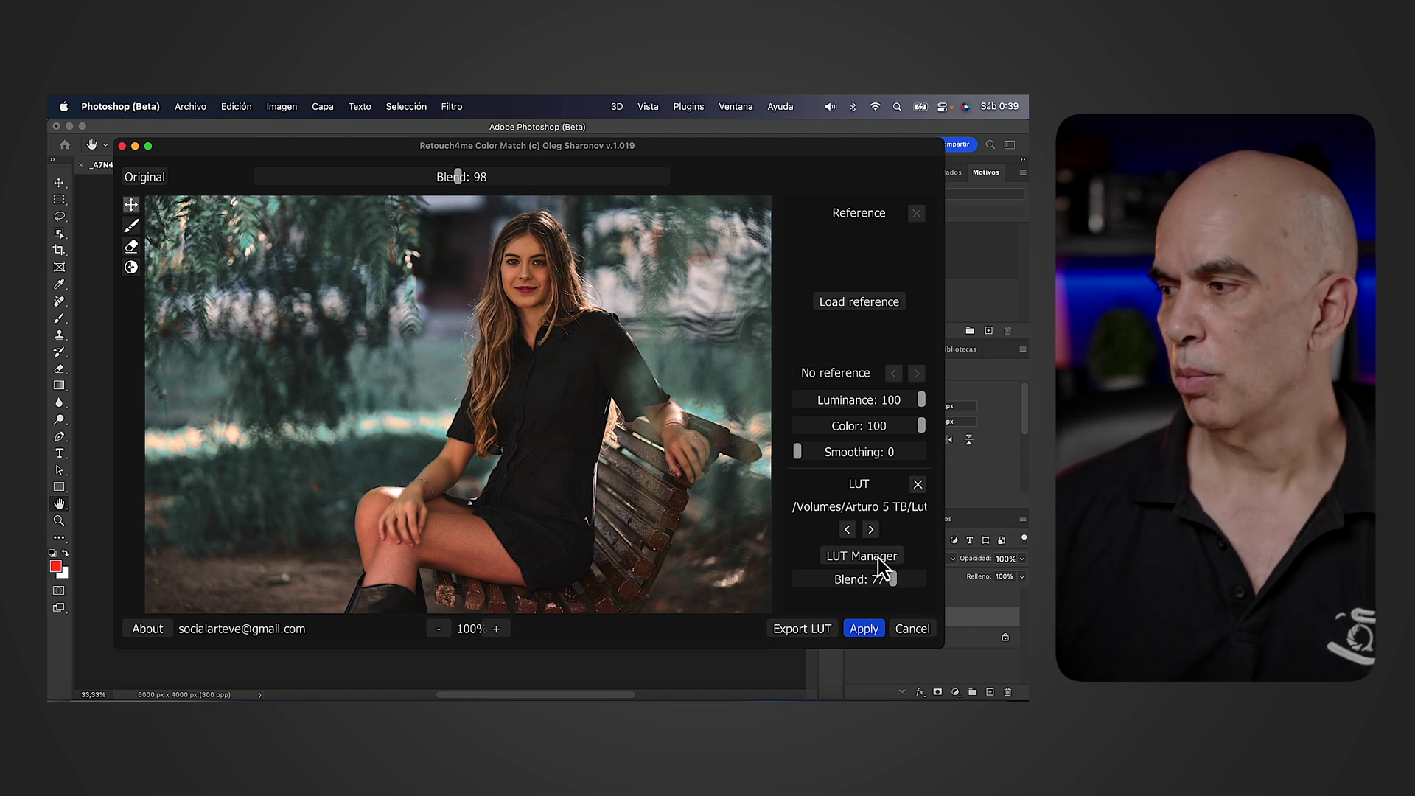
# - Open the LUT Manager and return to the top-level LUT folders
pyautogui.click(879, 557)
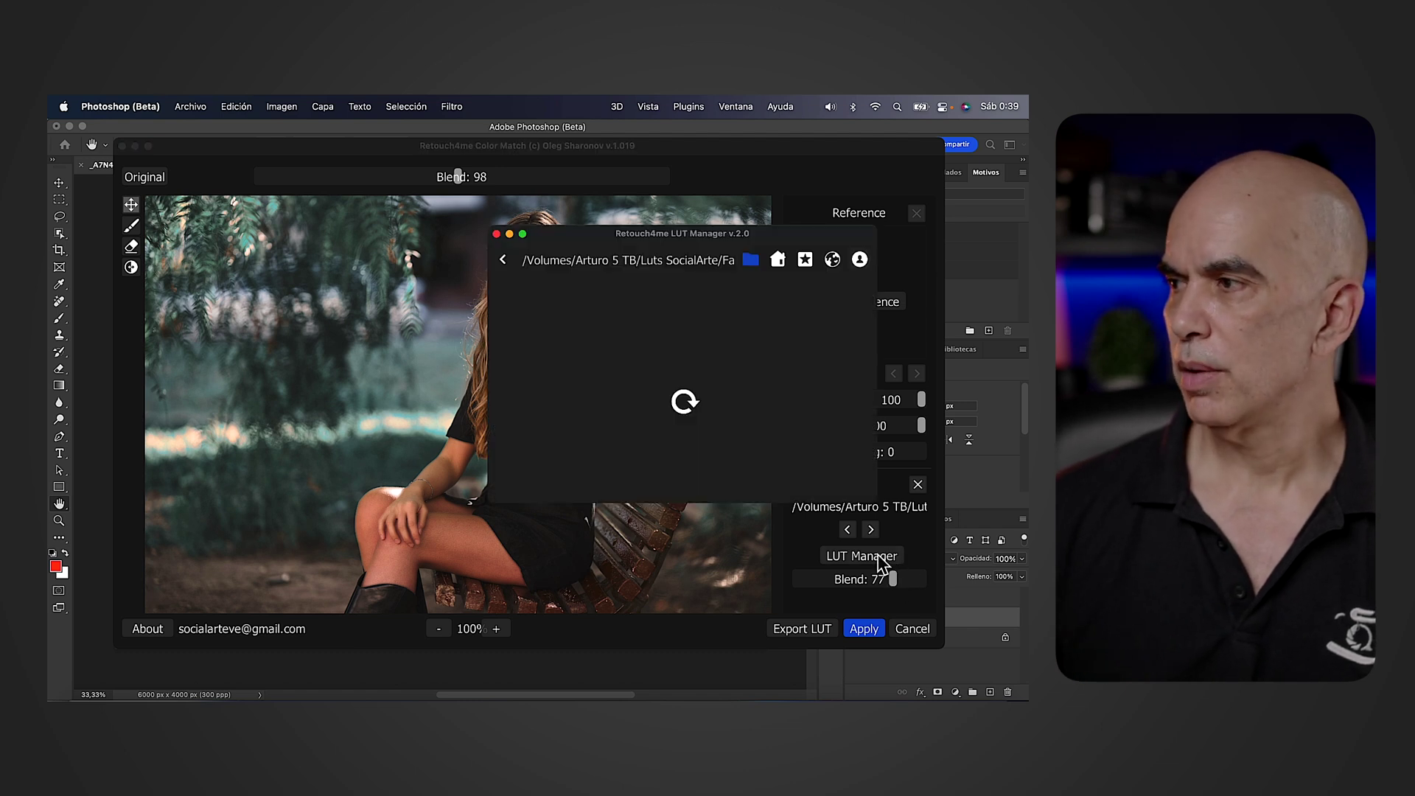
pyautogui.click(778, 260)
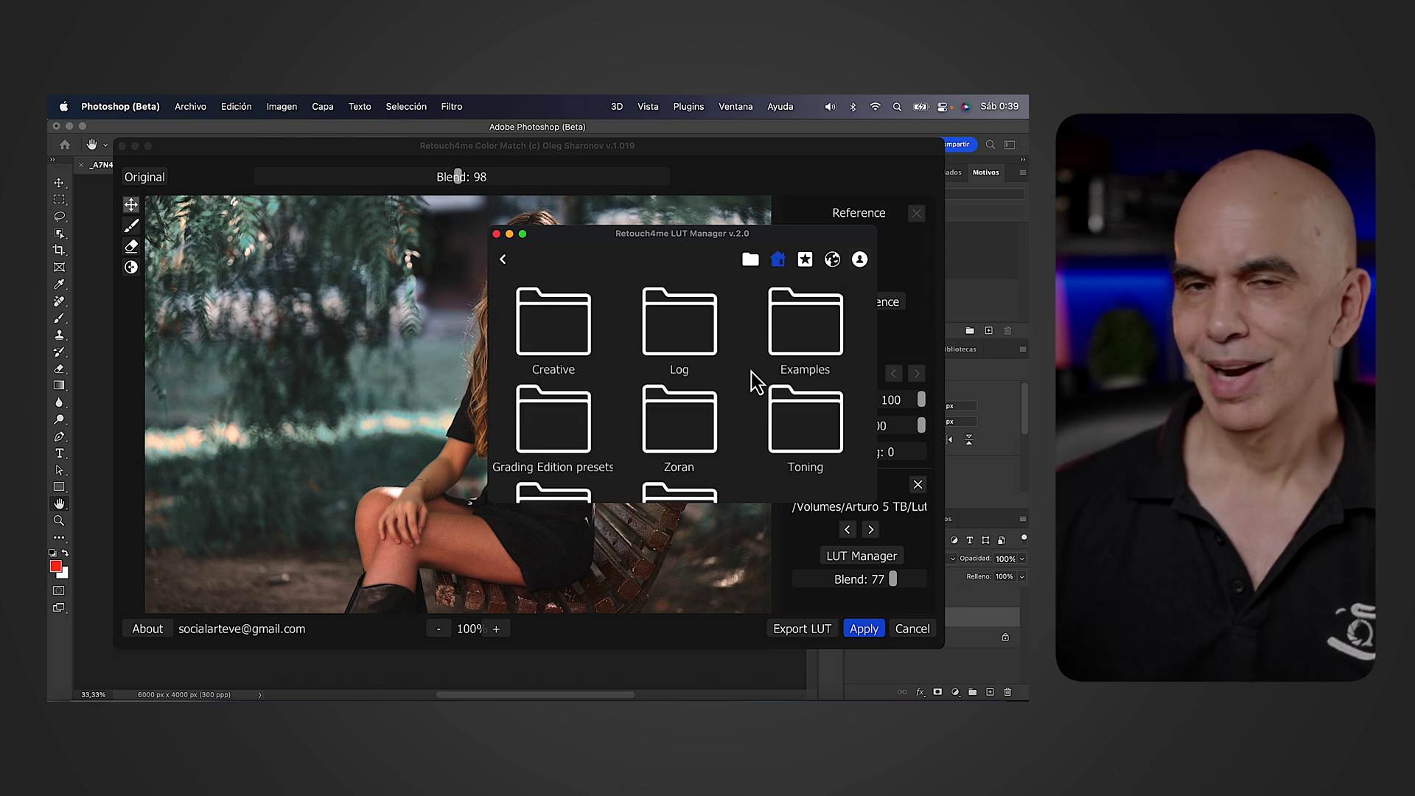
pyautogui.scroll(-2, 750, 372)
pyautogui.scroll(2, 752, 377)
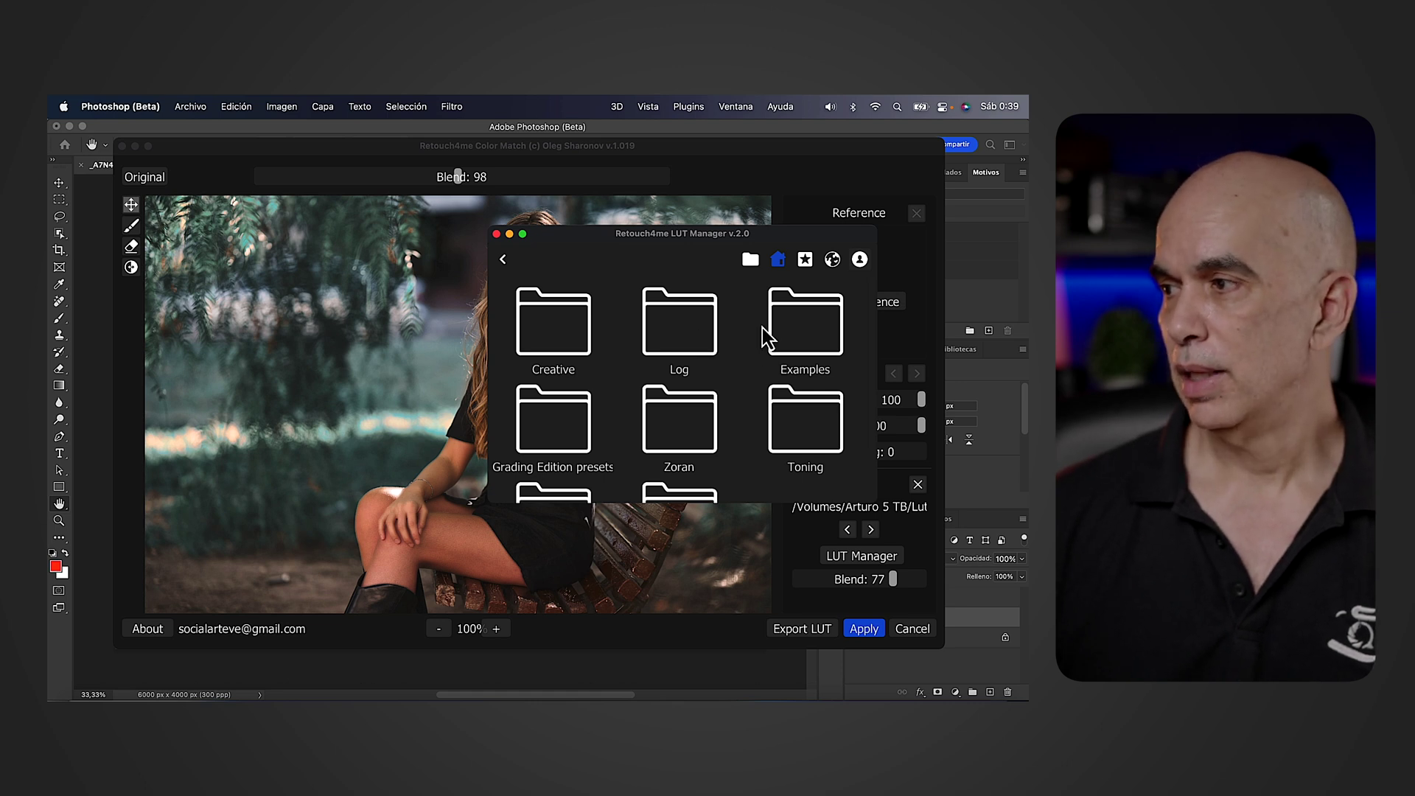
# - Browse the Examples folder's LUT thumbnails previewed on the bench portrait
pyautogui.click(793, 325)
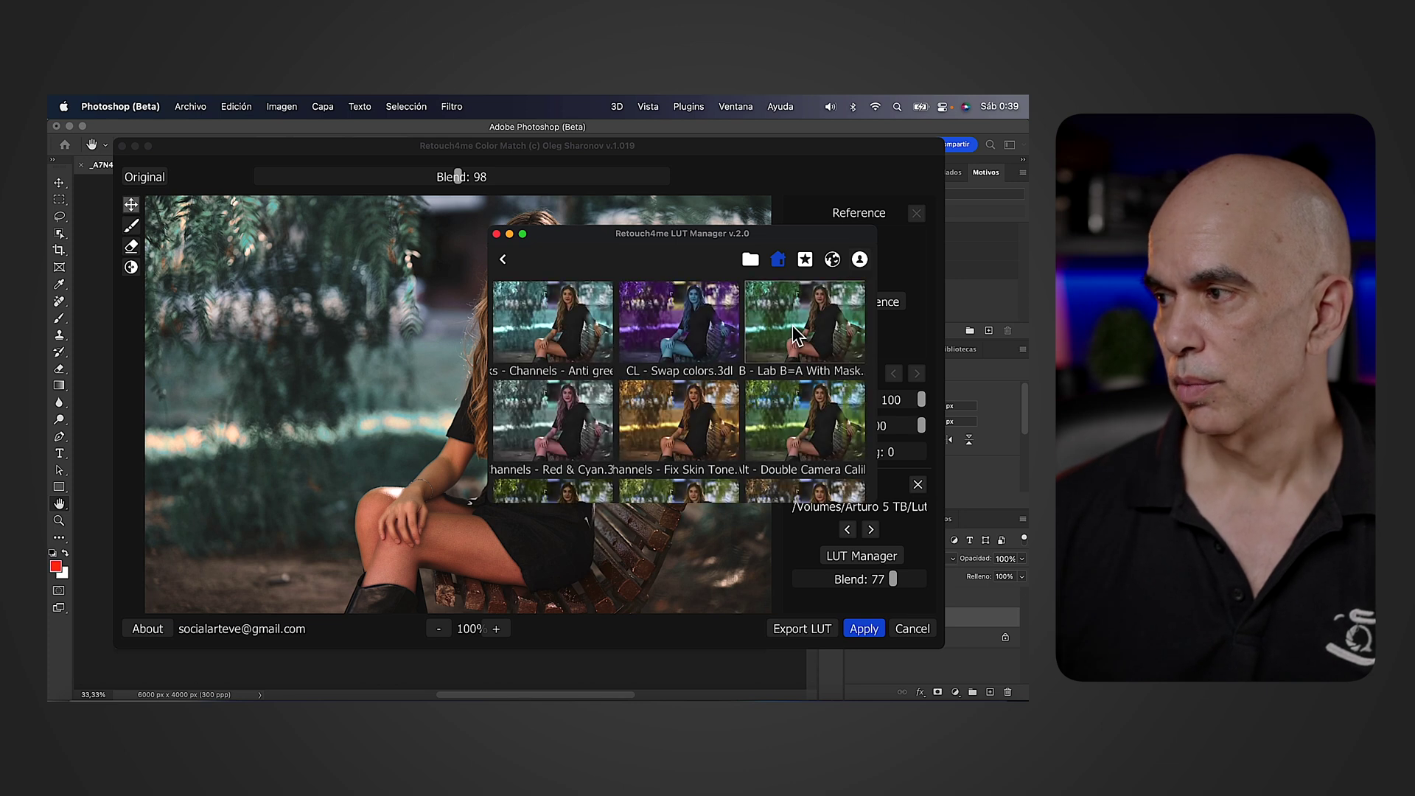
pyautogui.scroll(-5, 737, 412)
pyautogui.scroll(-3, 736, 413)
pyautogui.scroll(-3, 735, 413)
pyautogui.scroll(-3, 735, 412)
pyautogui.scroll(-3, 732, 398)
pyautogui.scroll(-2, 732, 398)
pyautogui.scroll(-2, 732, 398)
pyautogui.scroll(-3, 733, 398)
pyautogui.scroll(-2, 733, 398)
pyautogui.scroll(-3, 733, 401)
pyautogui.scroll(-2, 733, 396)
pyautogui.scroll(-2, 733, 397)
pyautogui.scroll(-1, 733, 396)
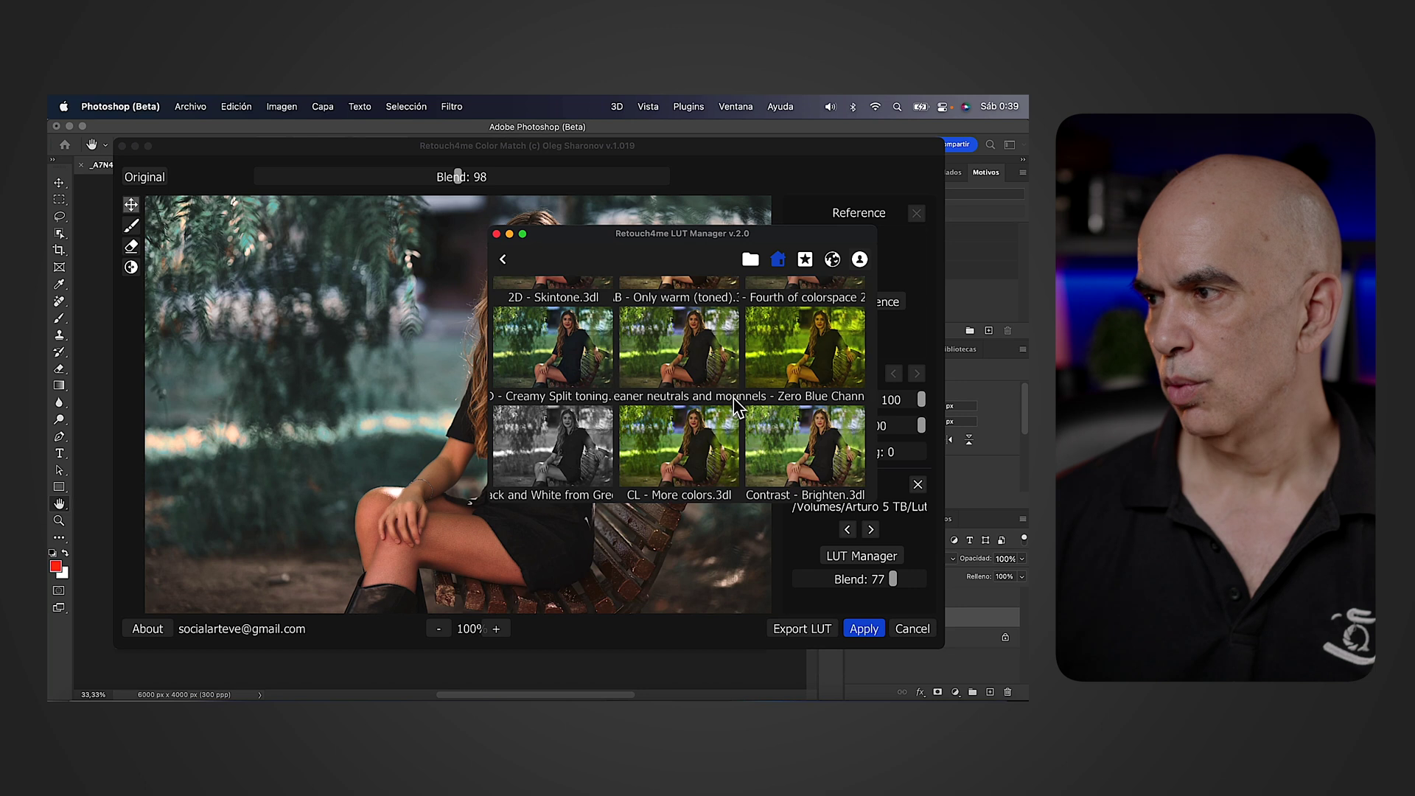
pyautogui.scroll(-3, 594, 338)
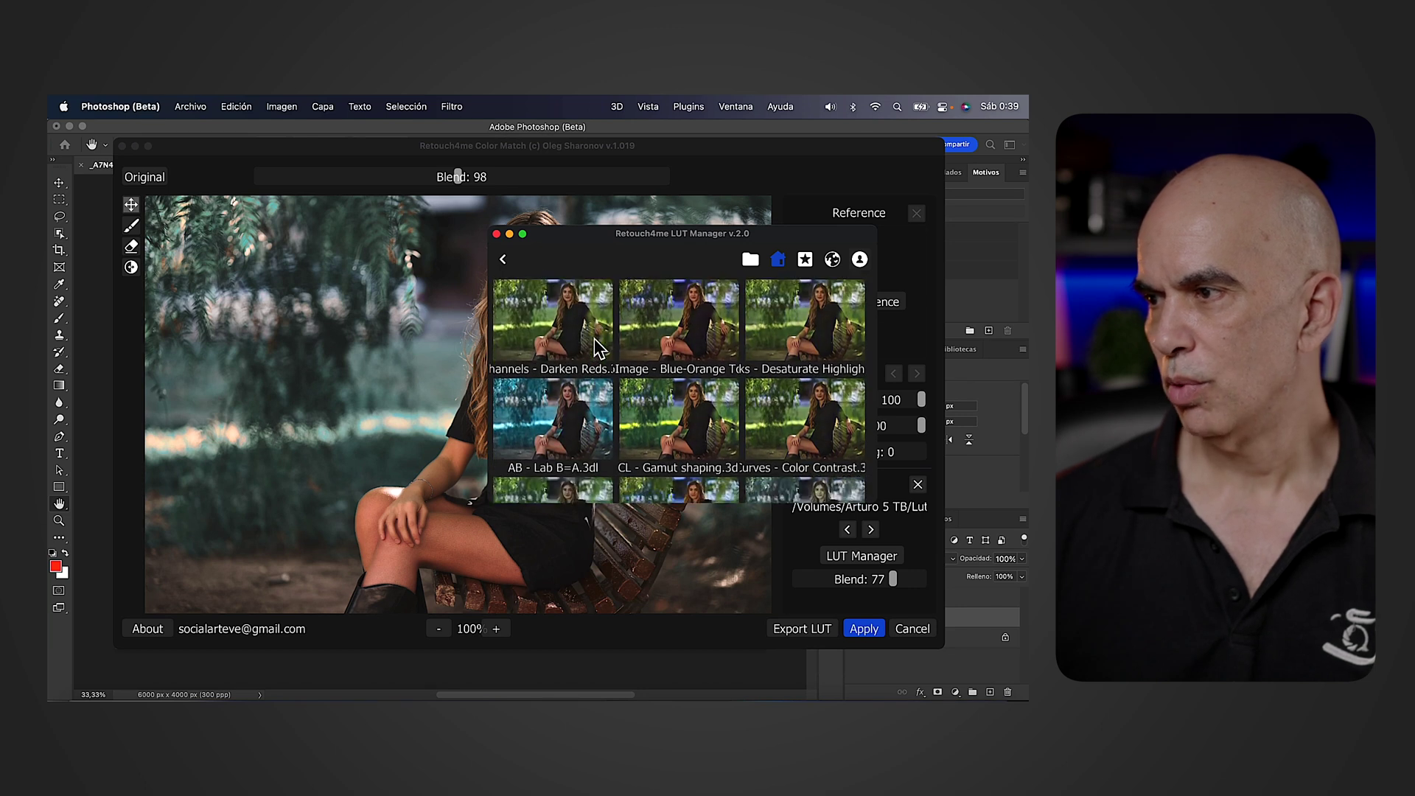
pyautogui.scroll(-2, 594, 339)
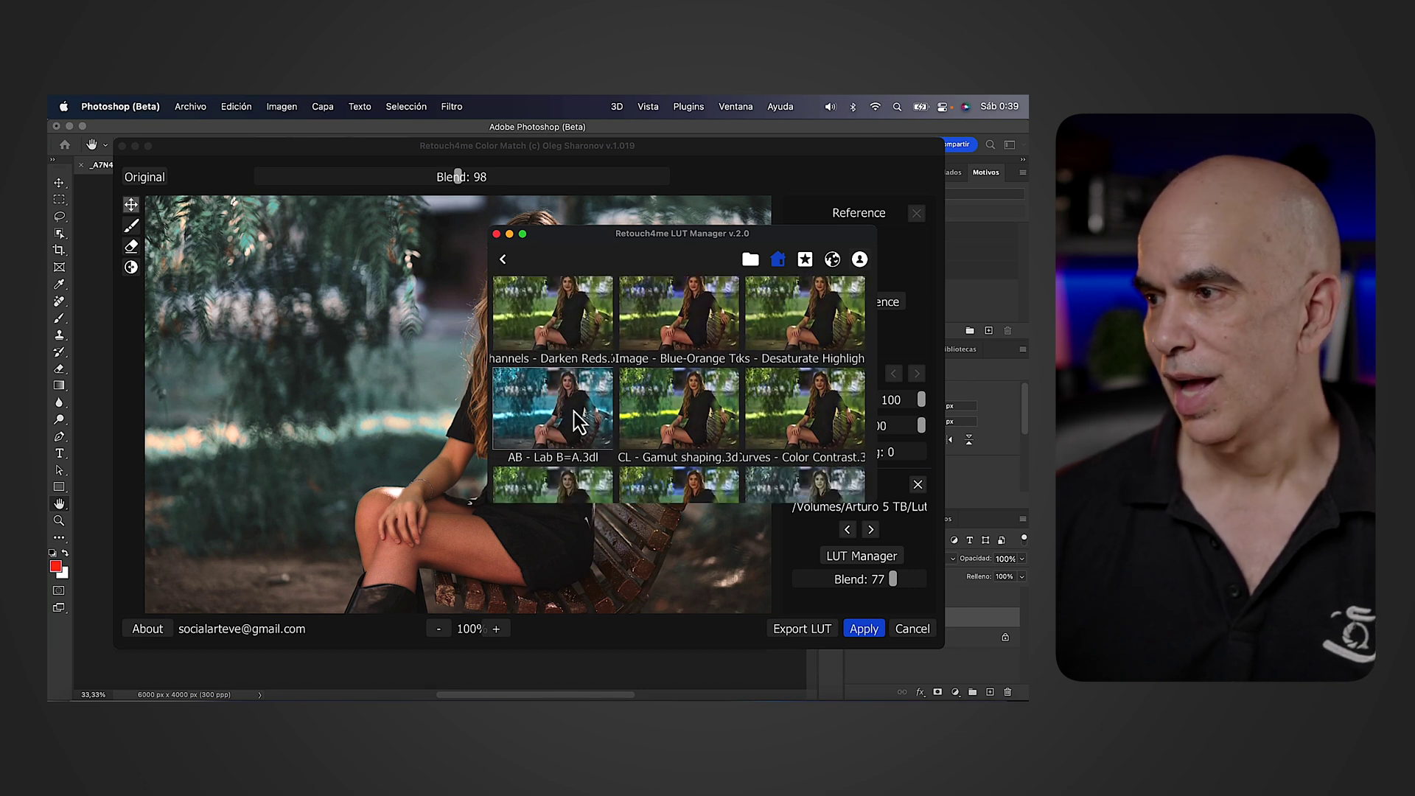
pyautogui.scroll(-1, 577, 422)
pyautogui.scroll(-4, 578, 423)
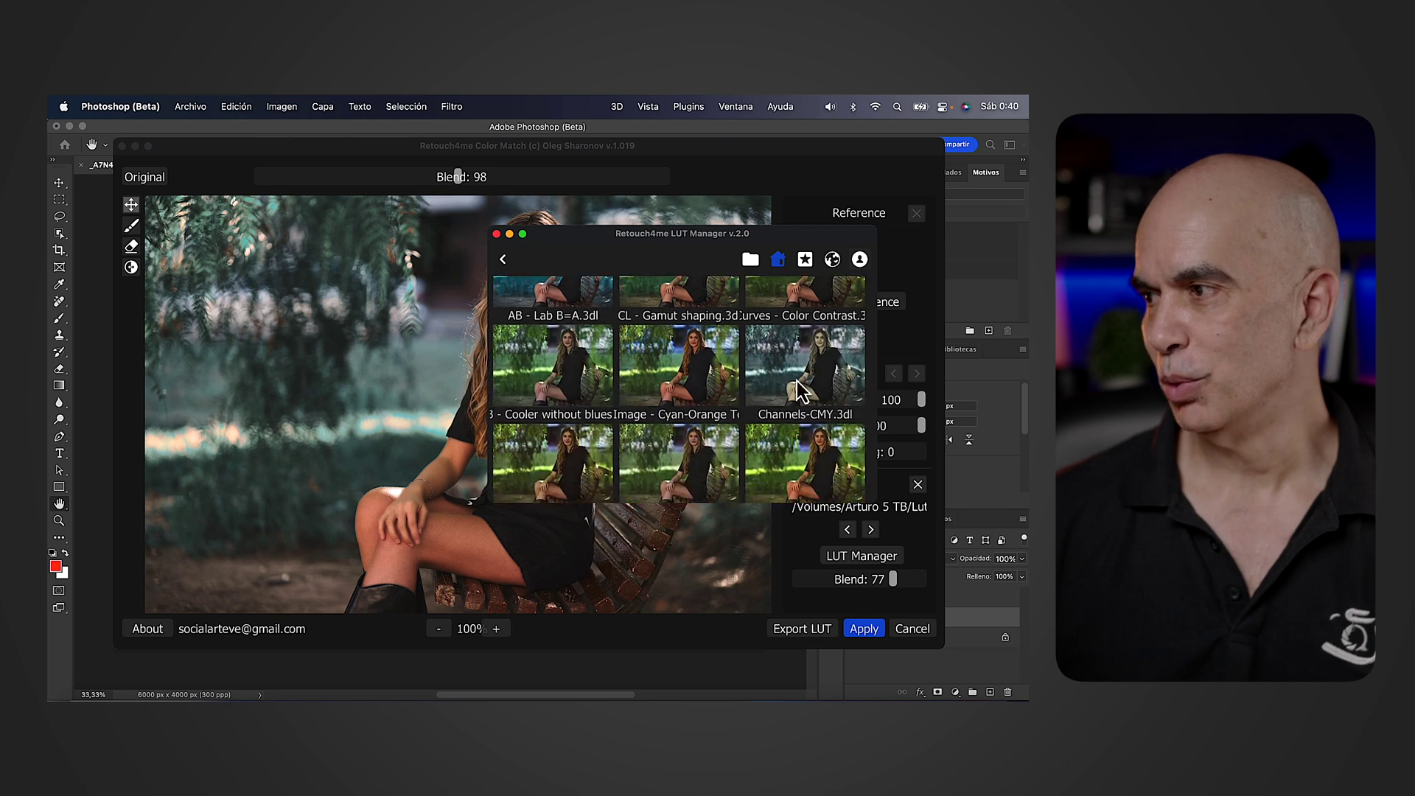
# - Apply the Channels-CMY LUT to the portrait with LUT Blend at 74
pyautogui.click(773, 358)
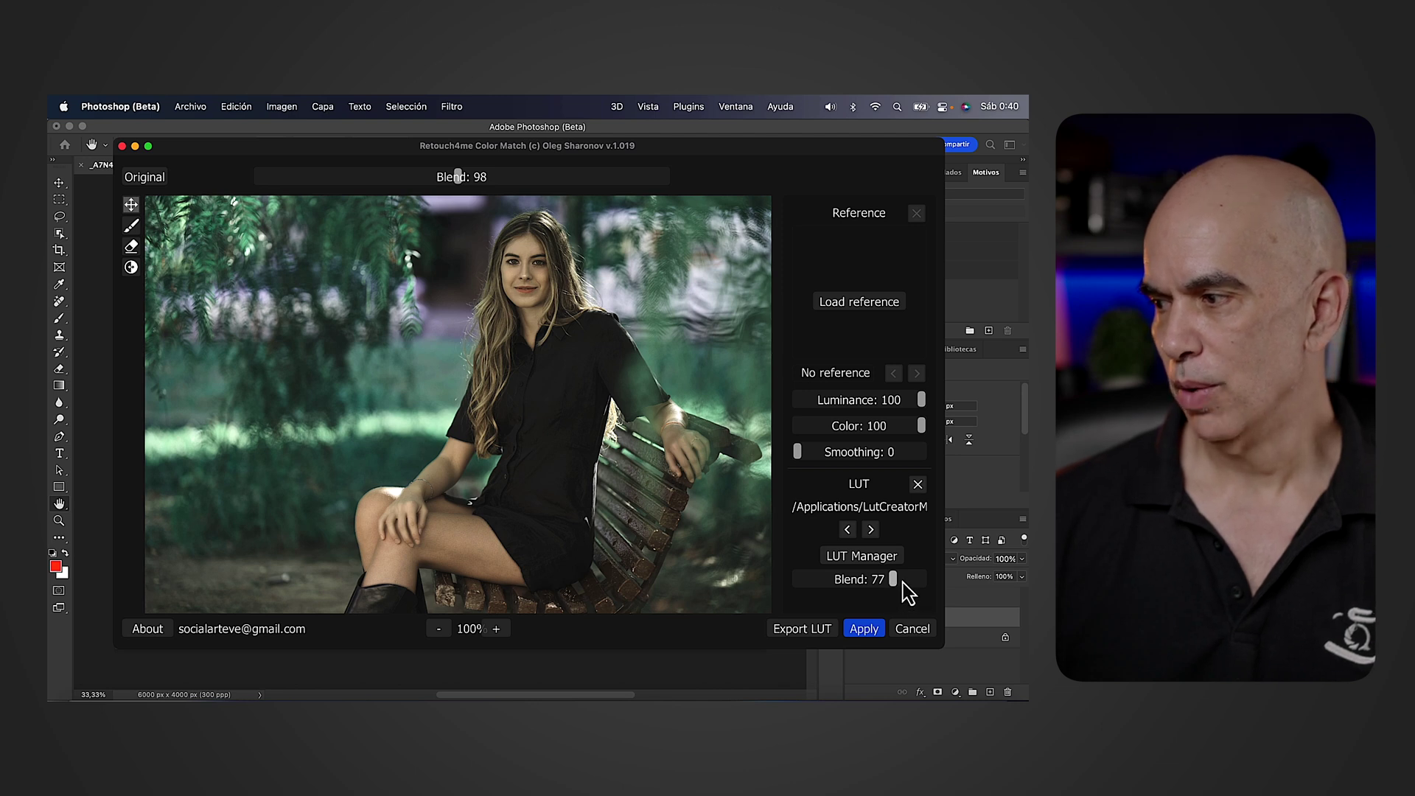
pyautogui.moveTo(920, 581); pyautogui.dragTo(895, 581)
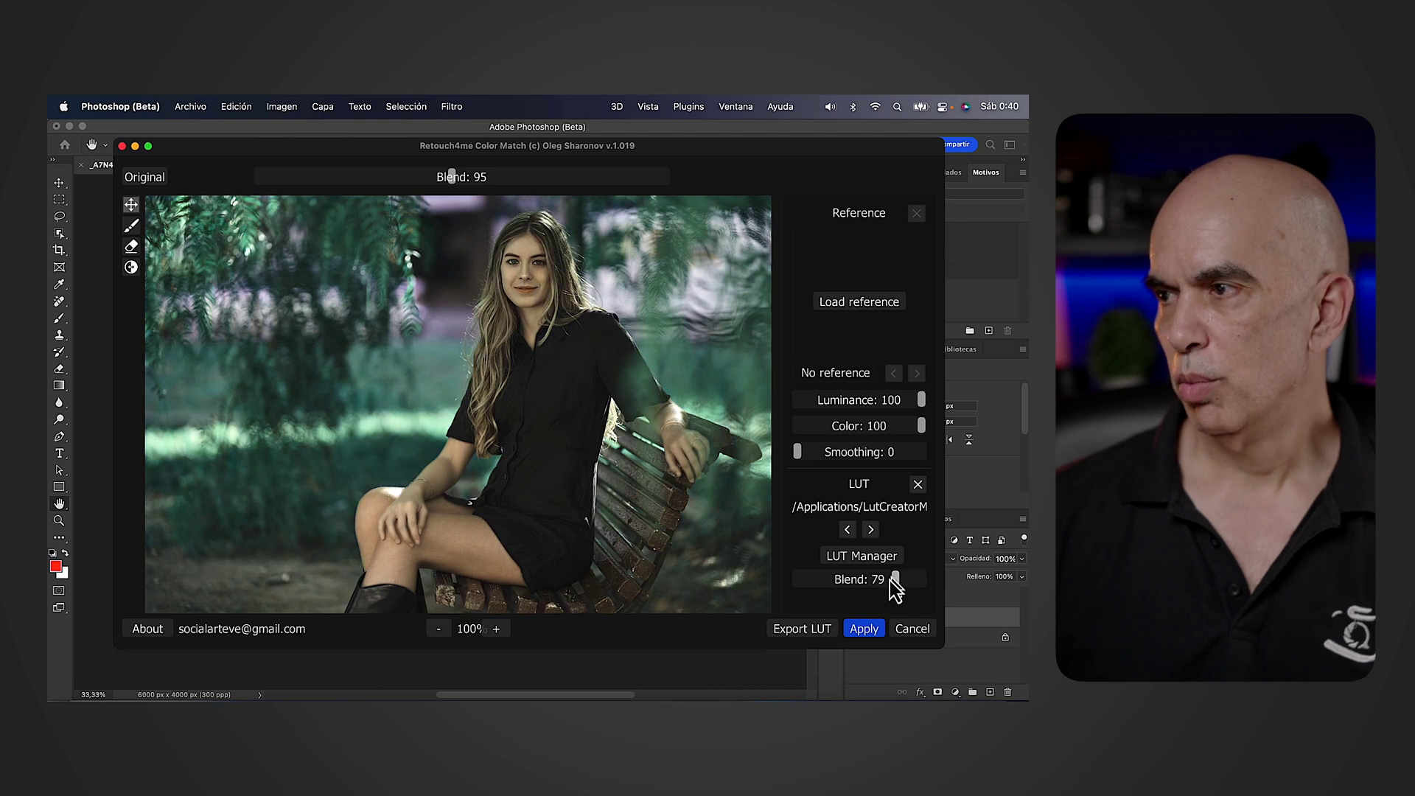
pyautogui.moveTo(887, 581); pyautogui.dragTo(887, 581)
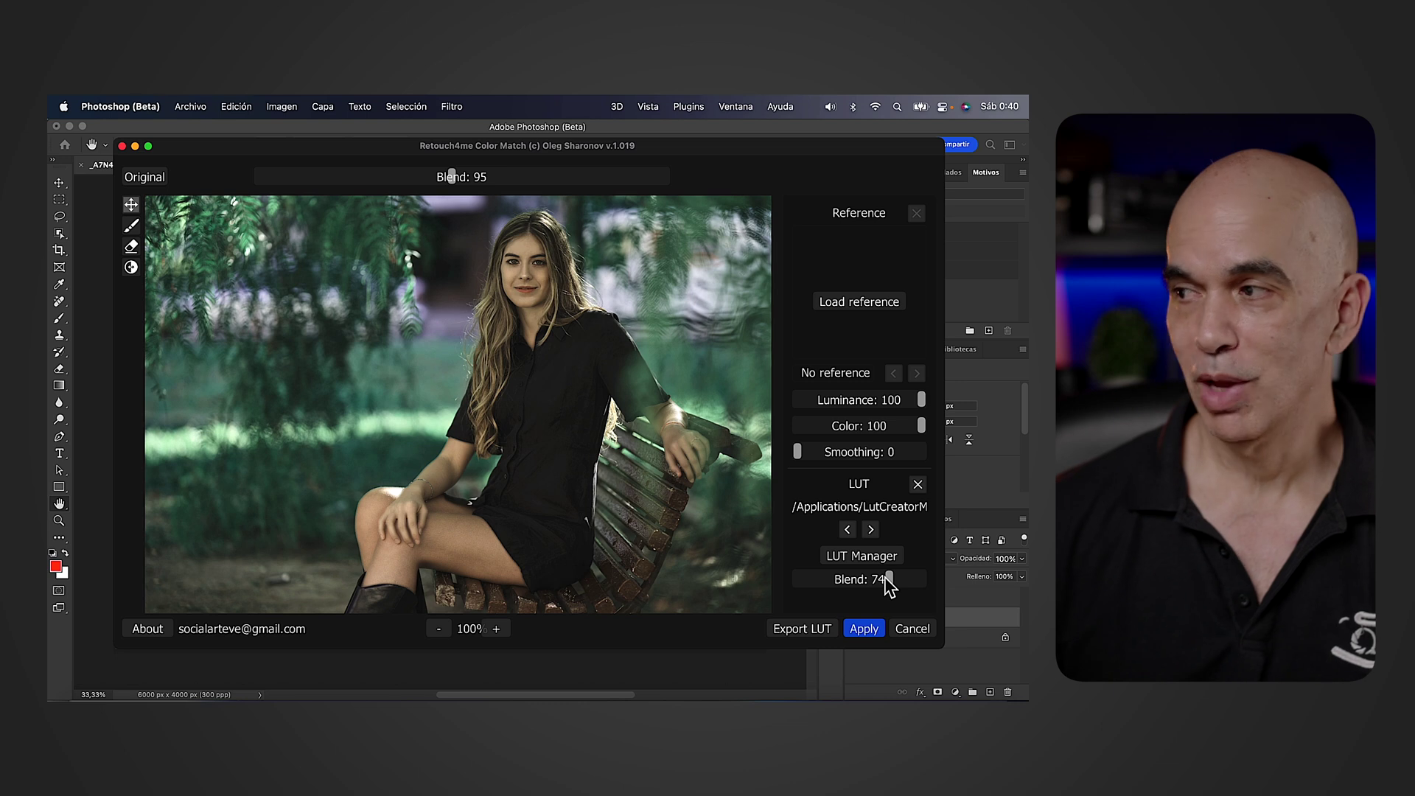
# - Clear the LUT and load the pexels-halyson photo from Escritorio/Retouch4me/Propuestas as reference
pyautogui.click(918, 484)
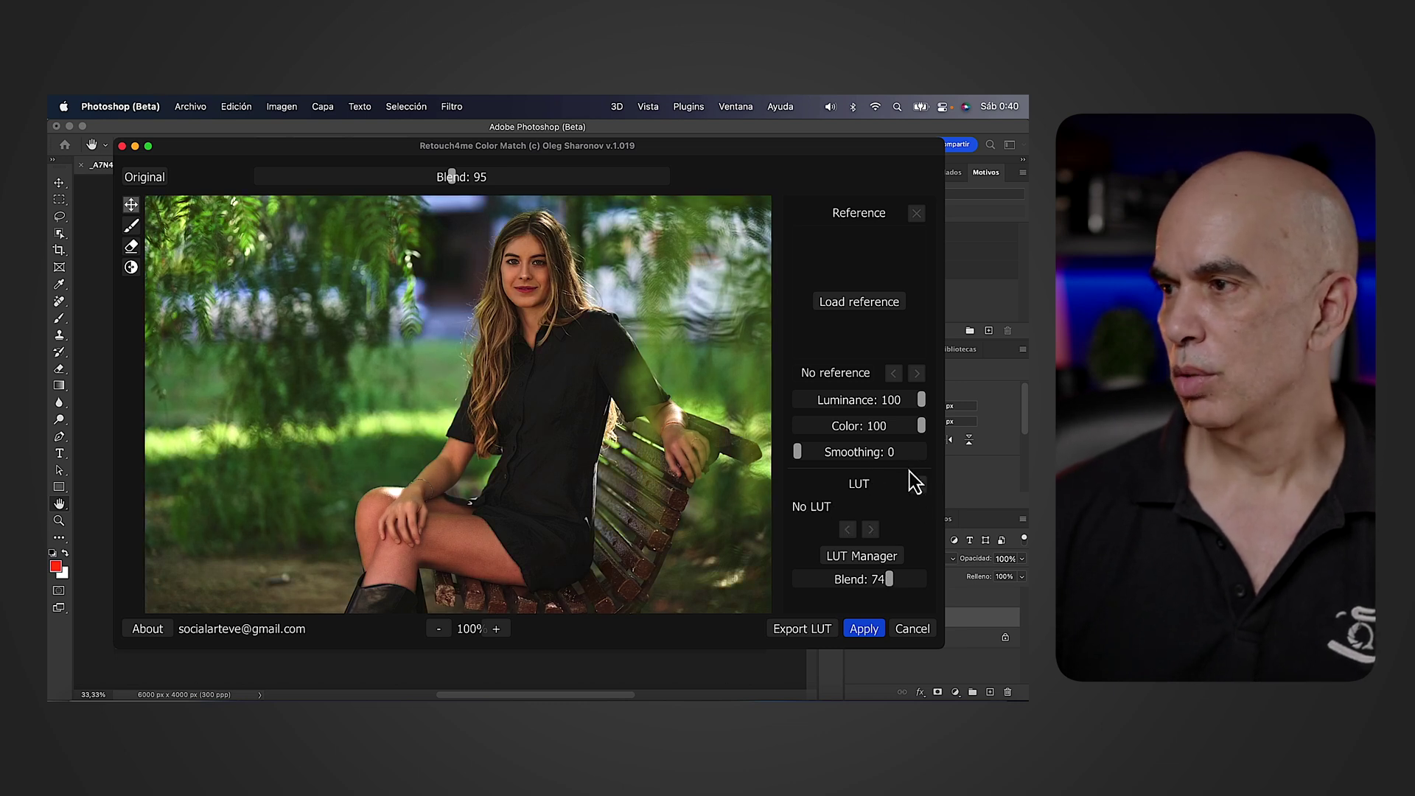
pyautogui.click(858, 305)
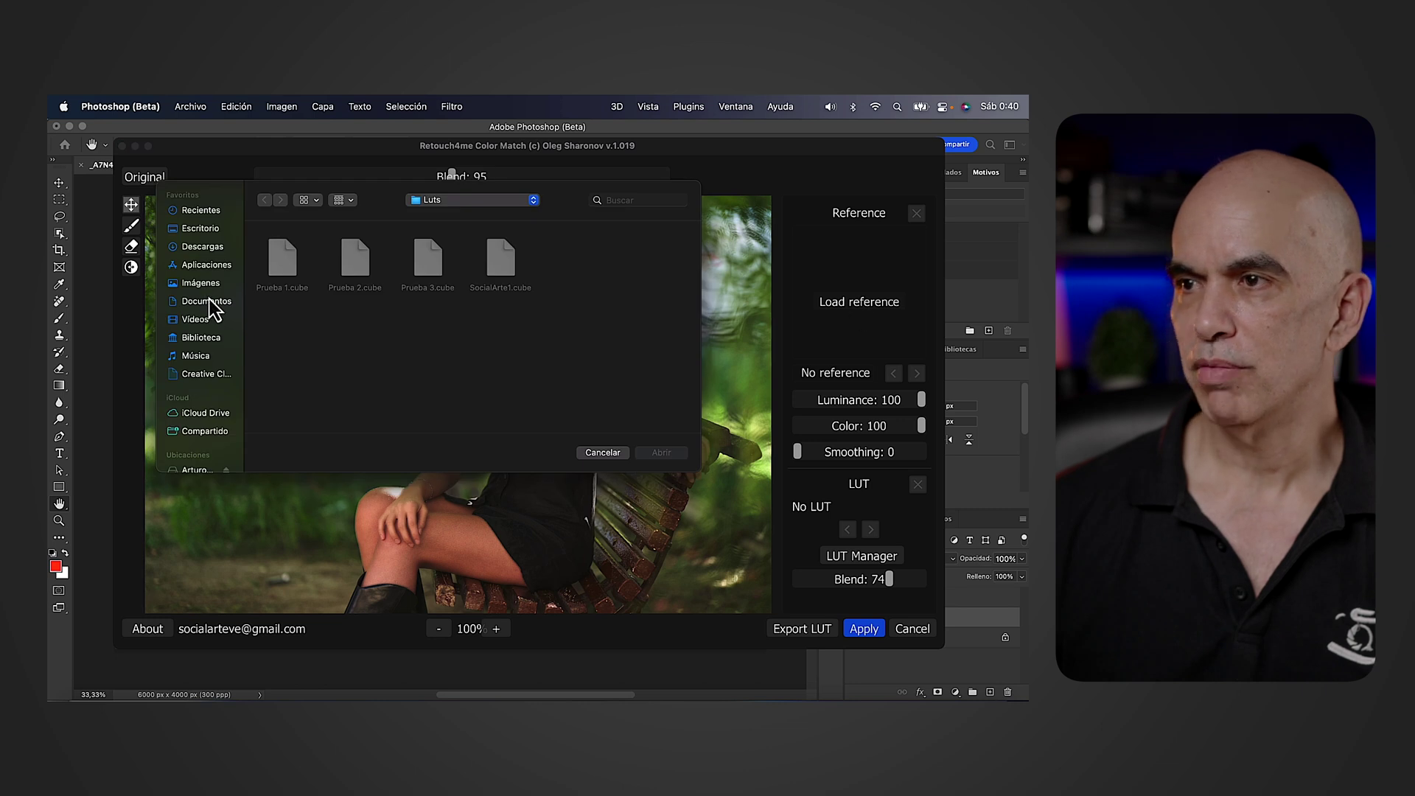
pyautogui.click(196, 230)
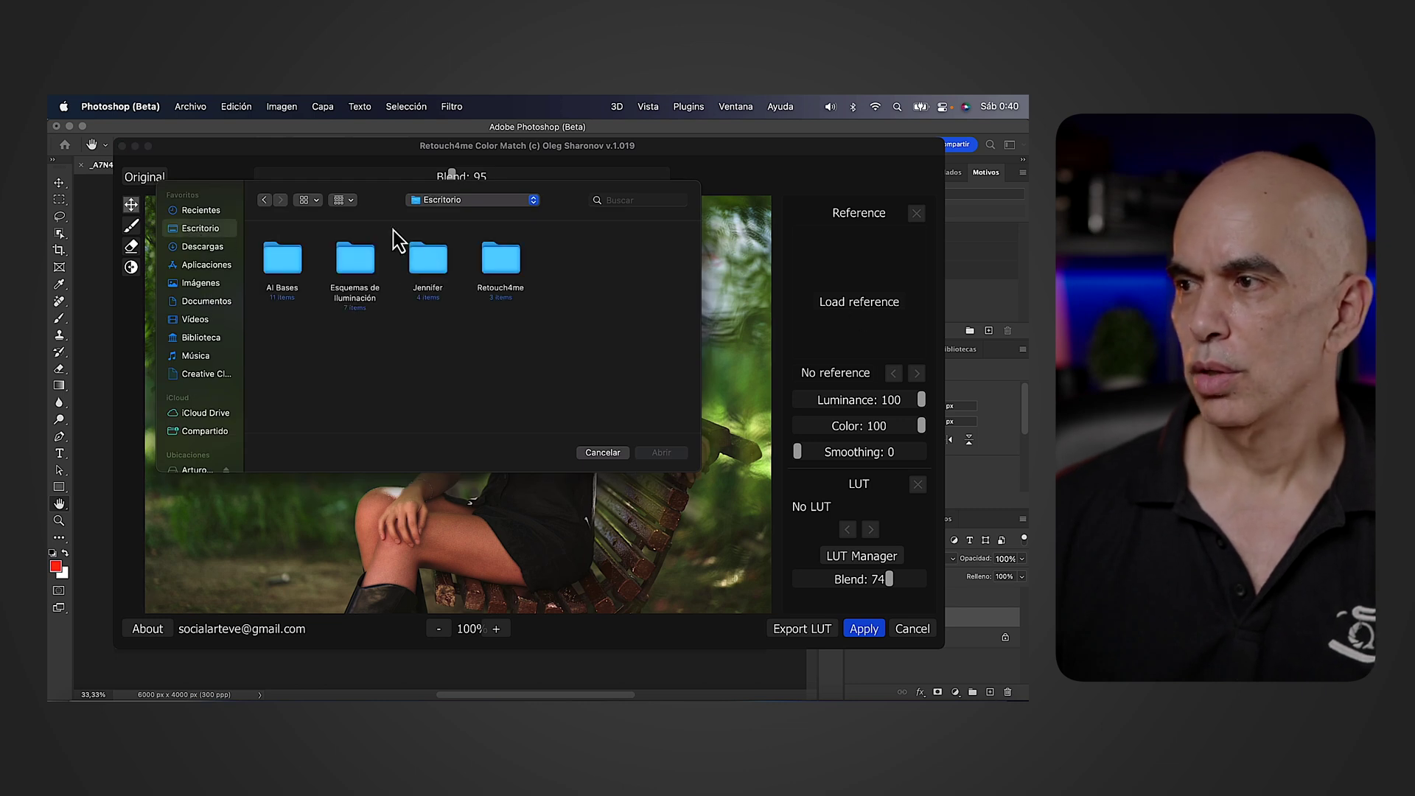
pyautogui.doubleClick(502, 269)
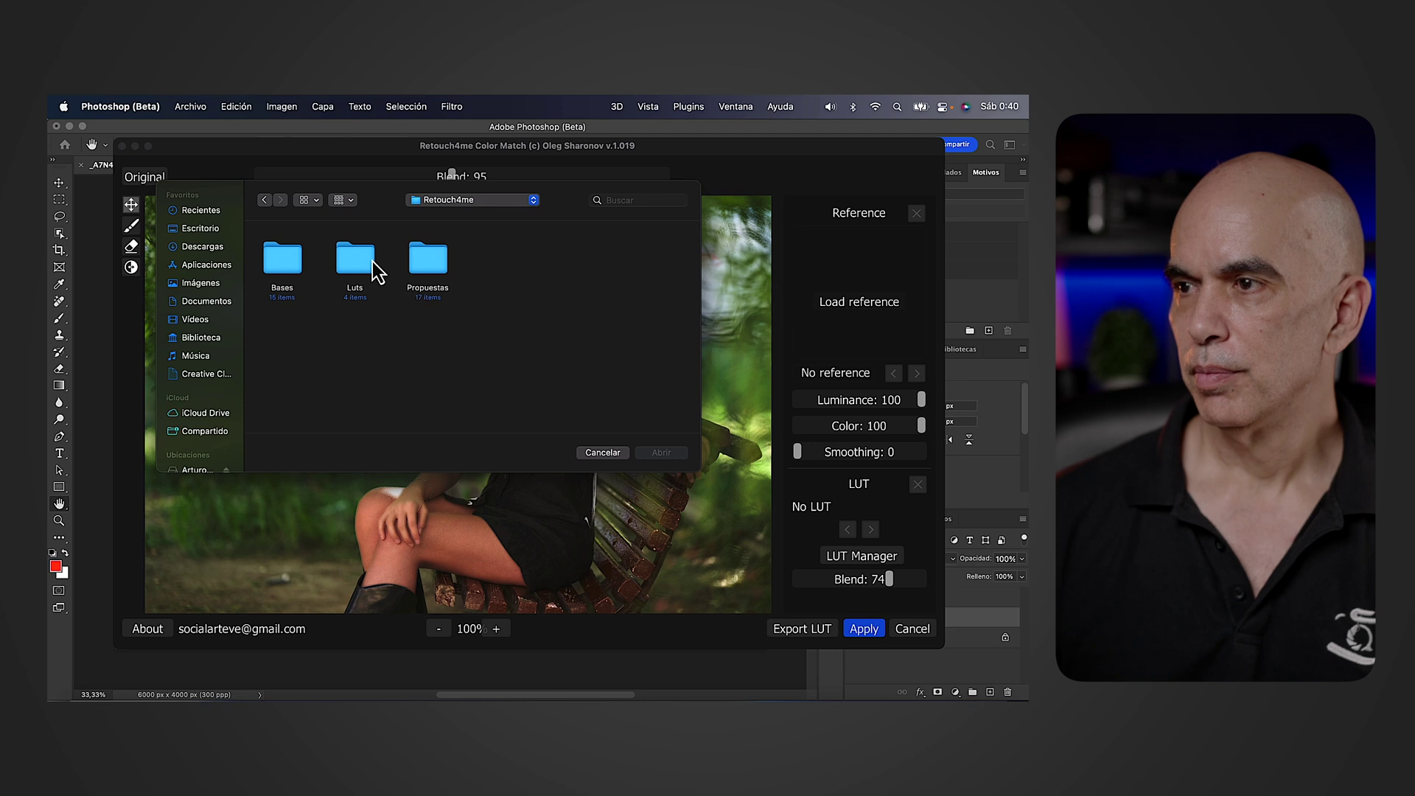
pyautogui.doubleClick(441, 266)
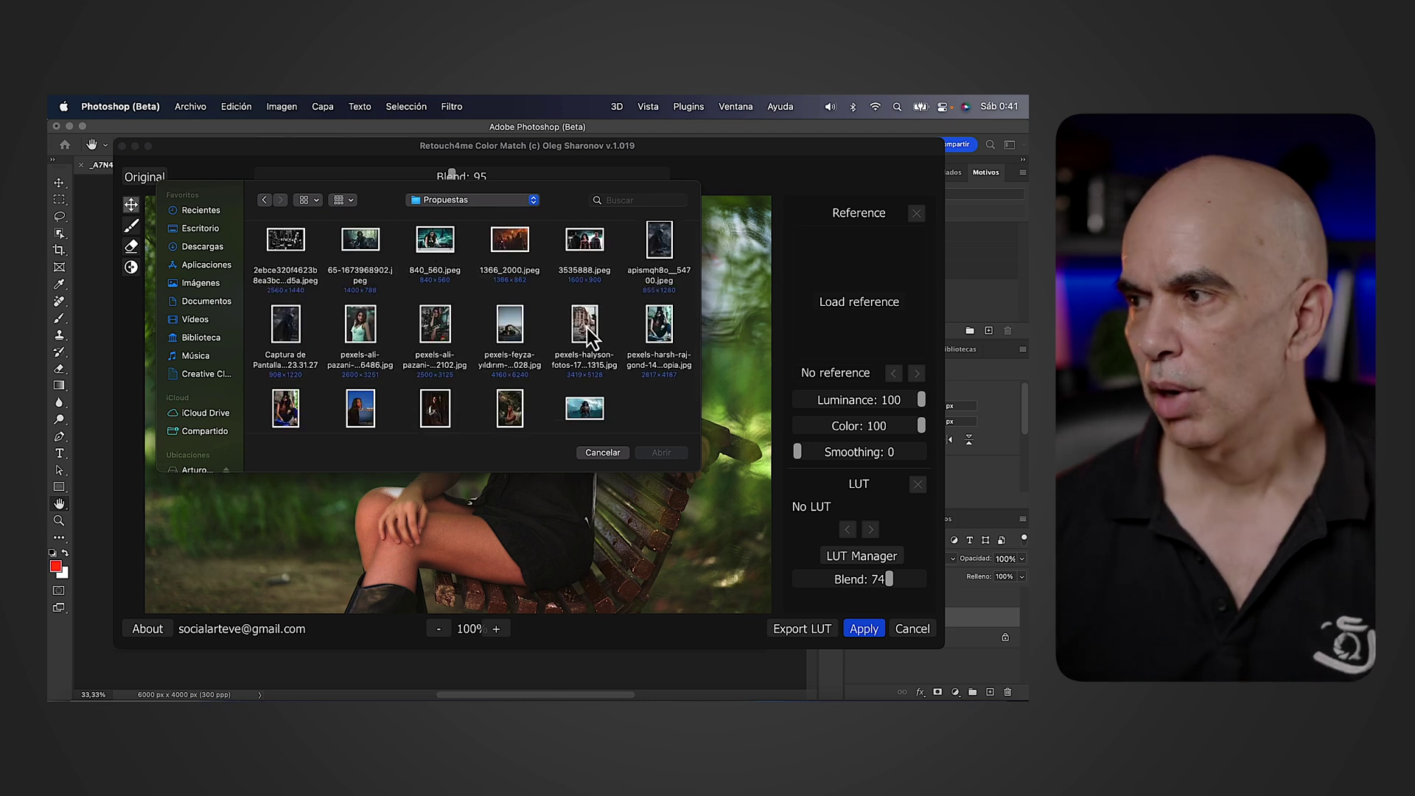
pyautogui.click(586, 328)
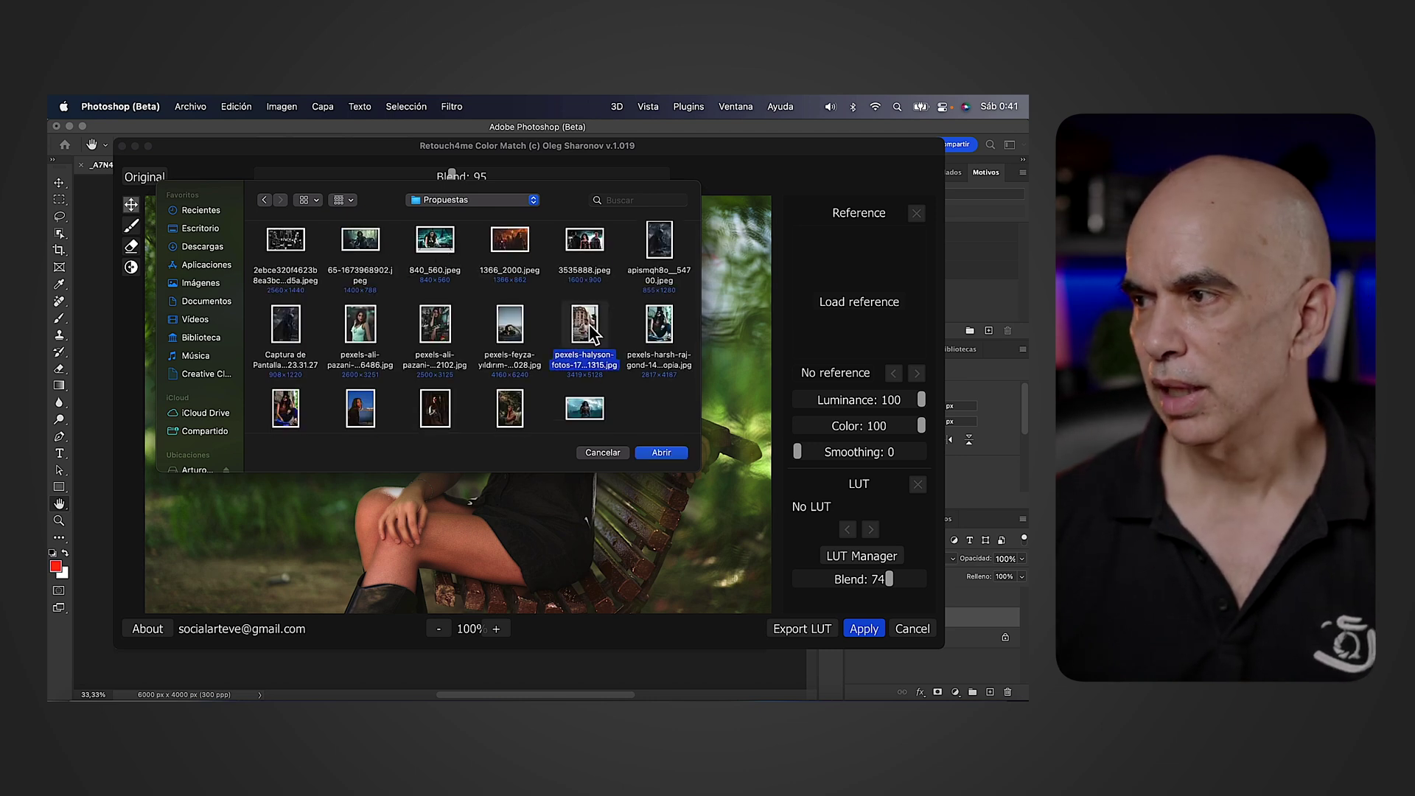
pyautogui.click(659, 452)
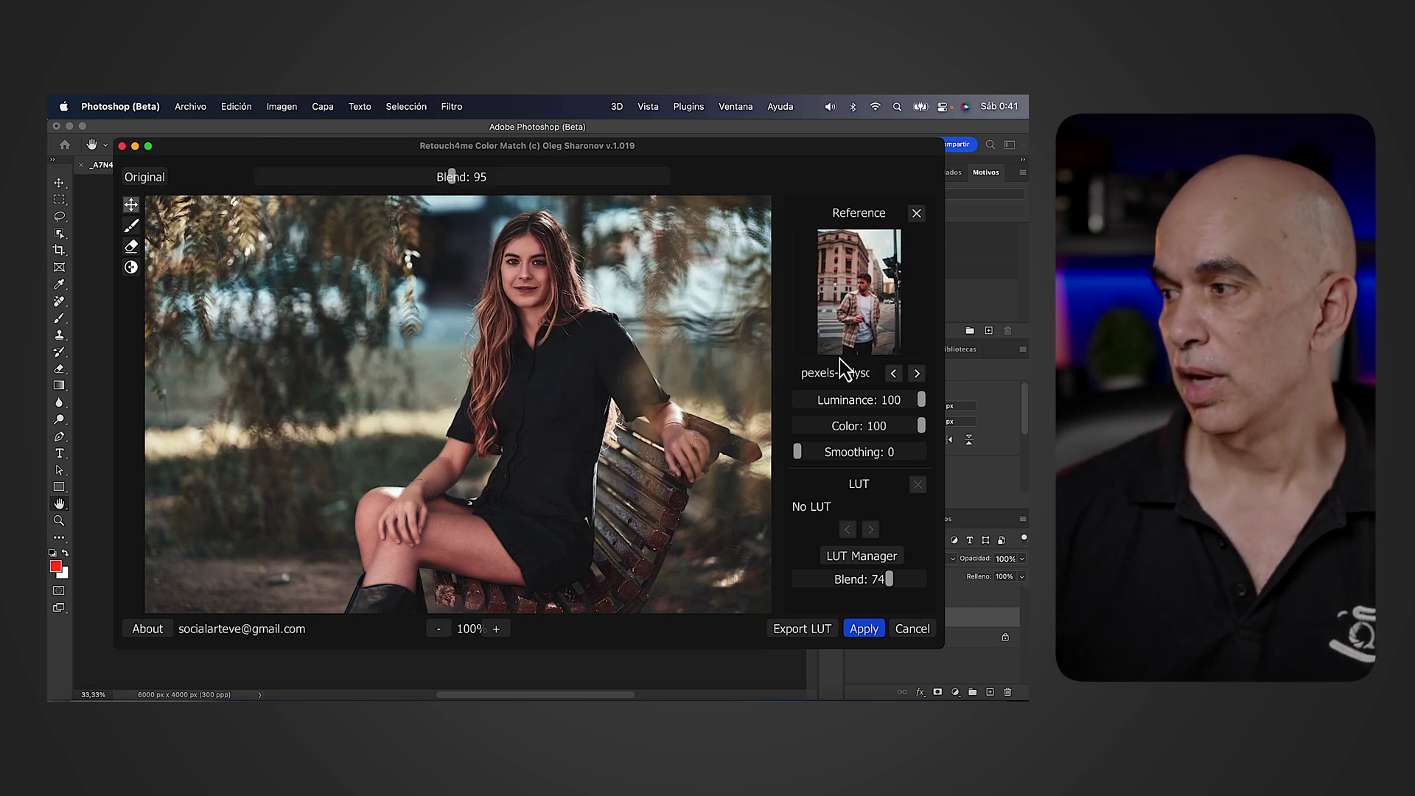
# - Set Color Match Smoothing to 66 and Luminance to 34
pyautogui.moveTo(800, 450); pyautogui.dragTo(881, 447)
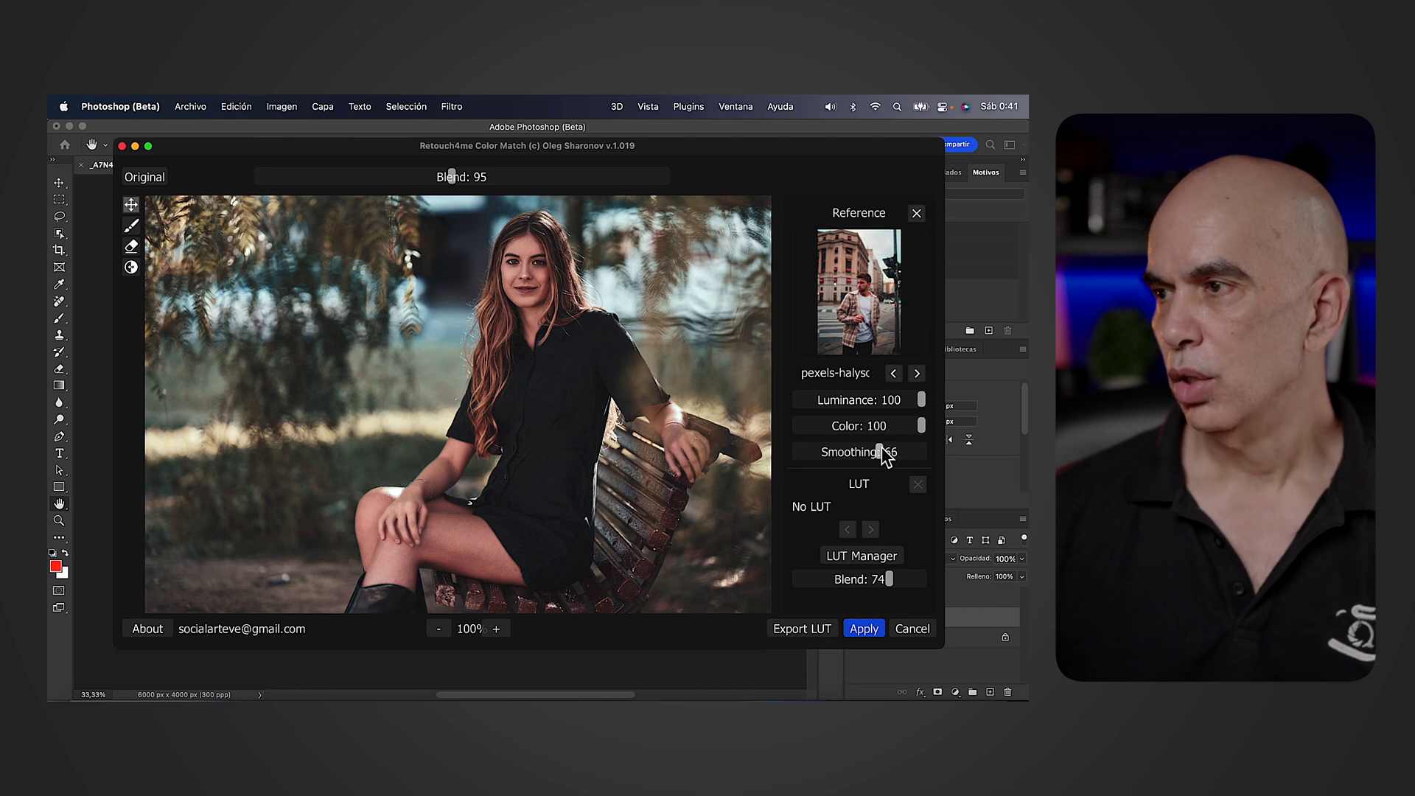
pyautogui.moveTo(922, 400); pyautogui.dragTo(853, 402)
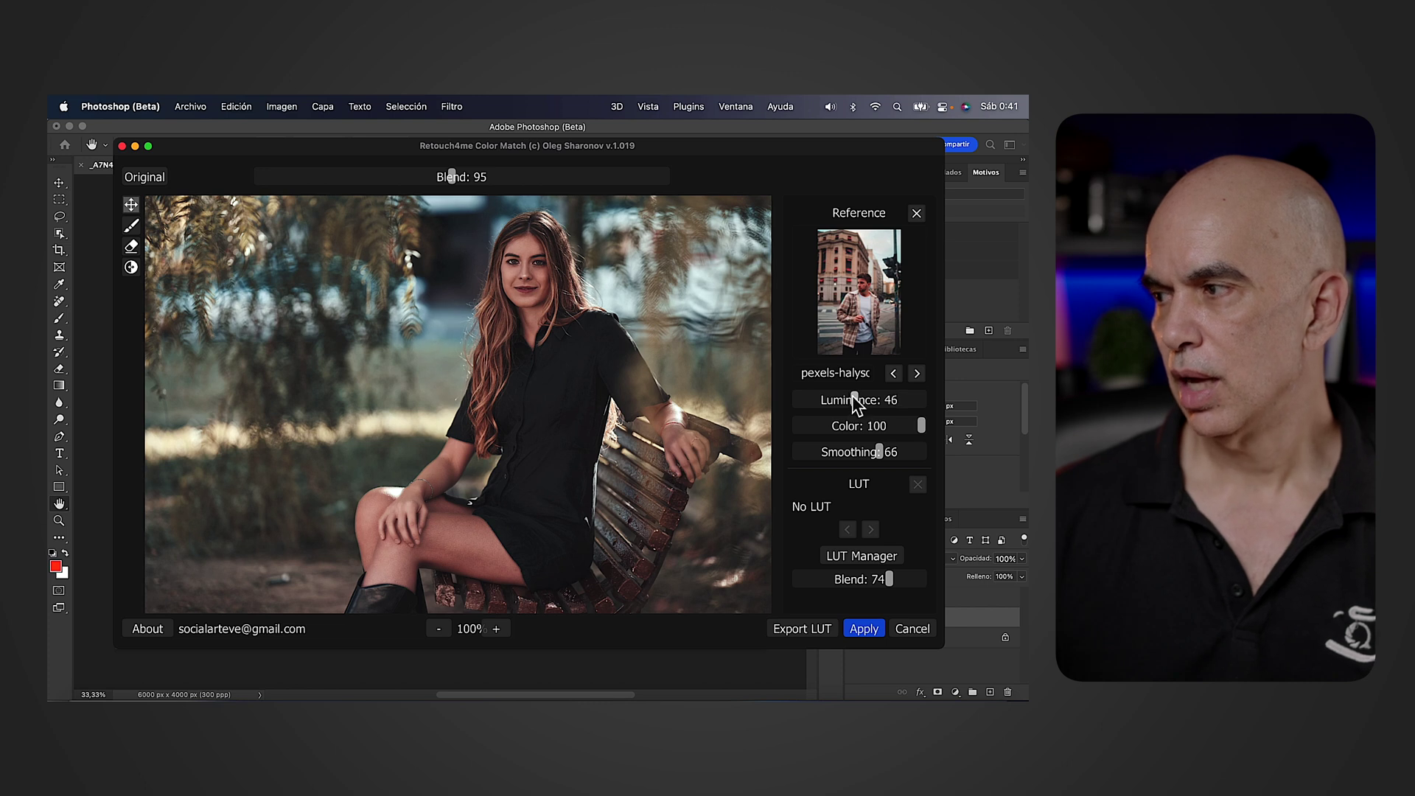
pyautogui.moveTo(843, 402); pyautogui.dragTo(839, 401)
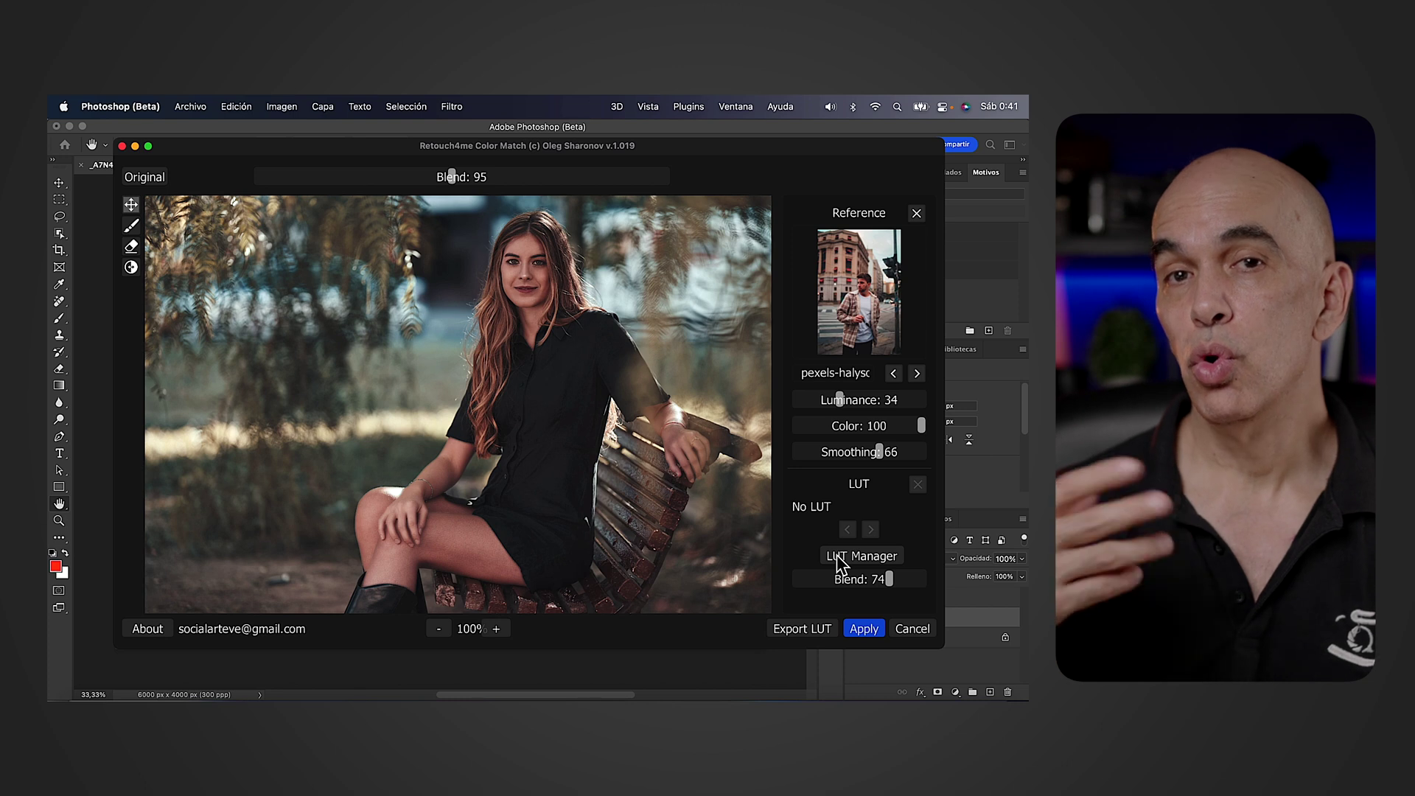
# - Layer the Channels-CMY-Corrected LUT at Blend 78 and lower reference Color to 60
pyautogui.click(873, 561)
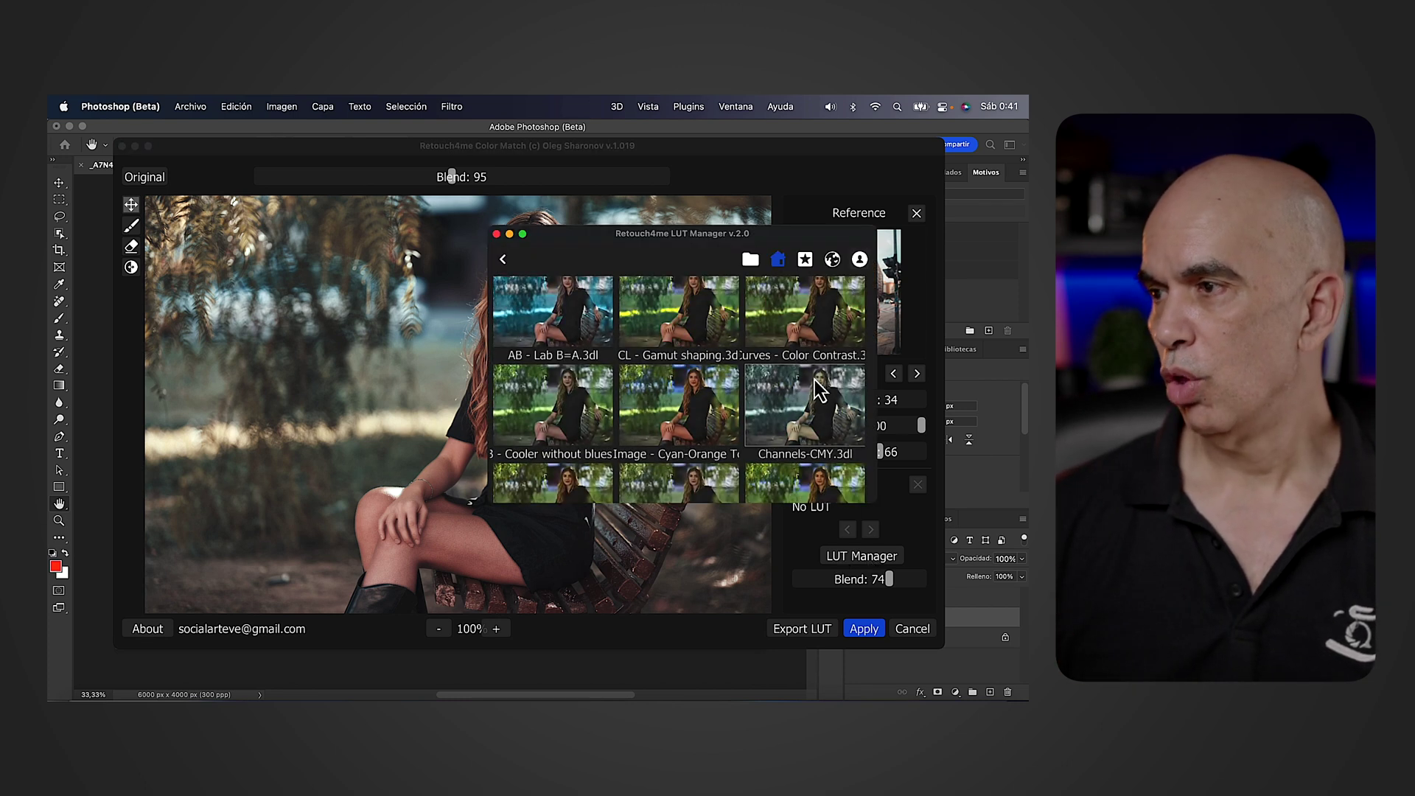
pyautogui.scroll(-3, 820, 391)
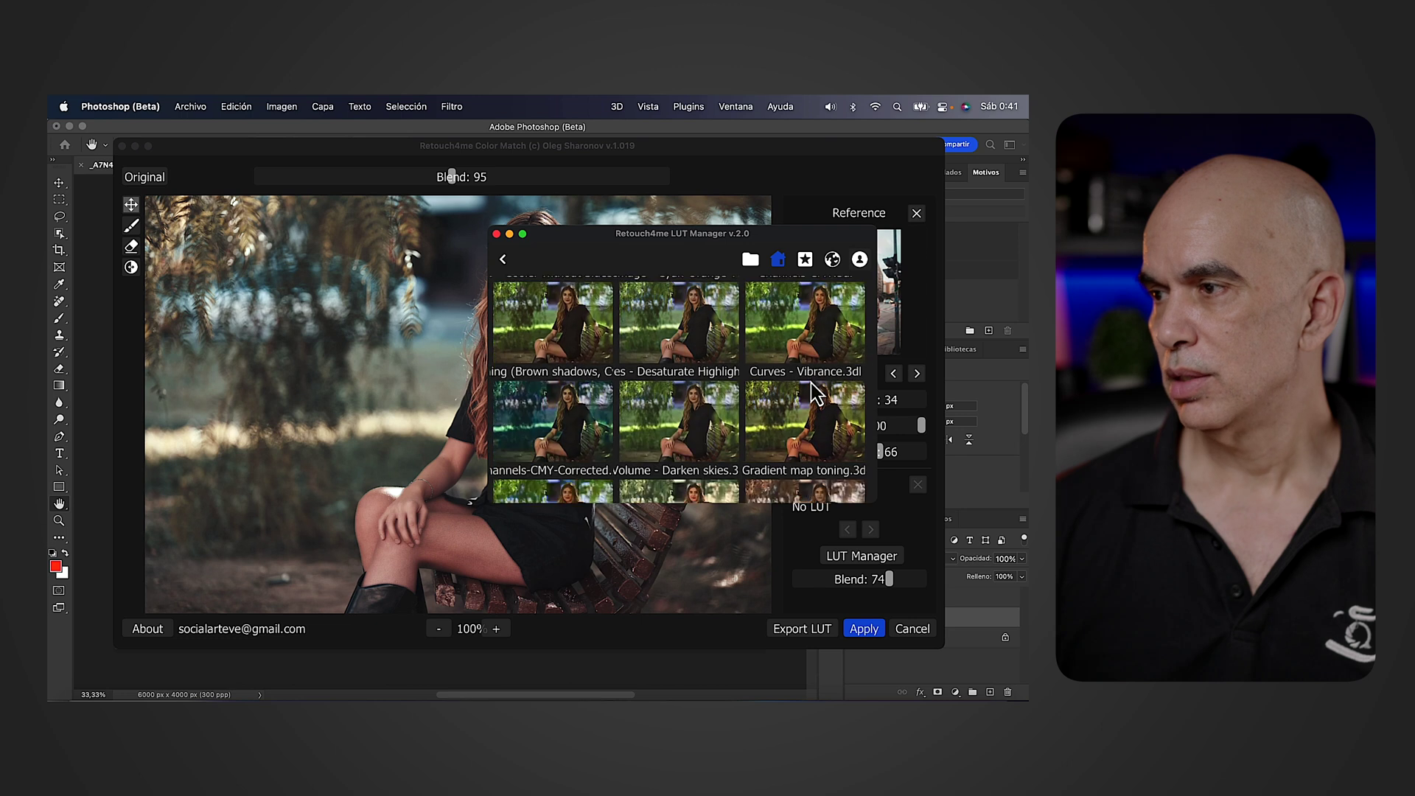
pyautogui.click(542, 396)
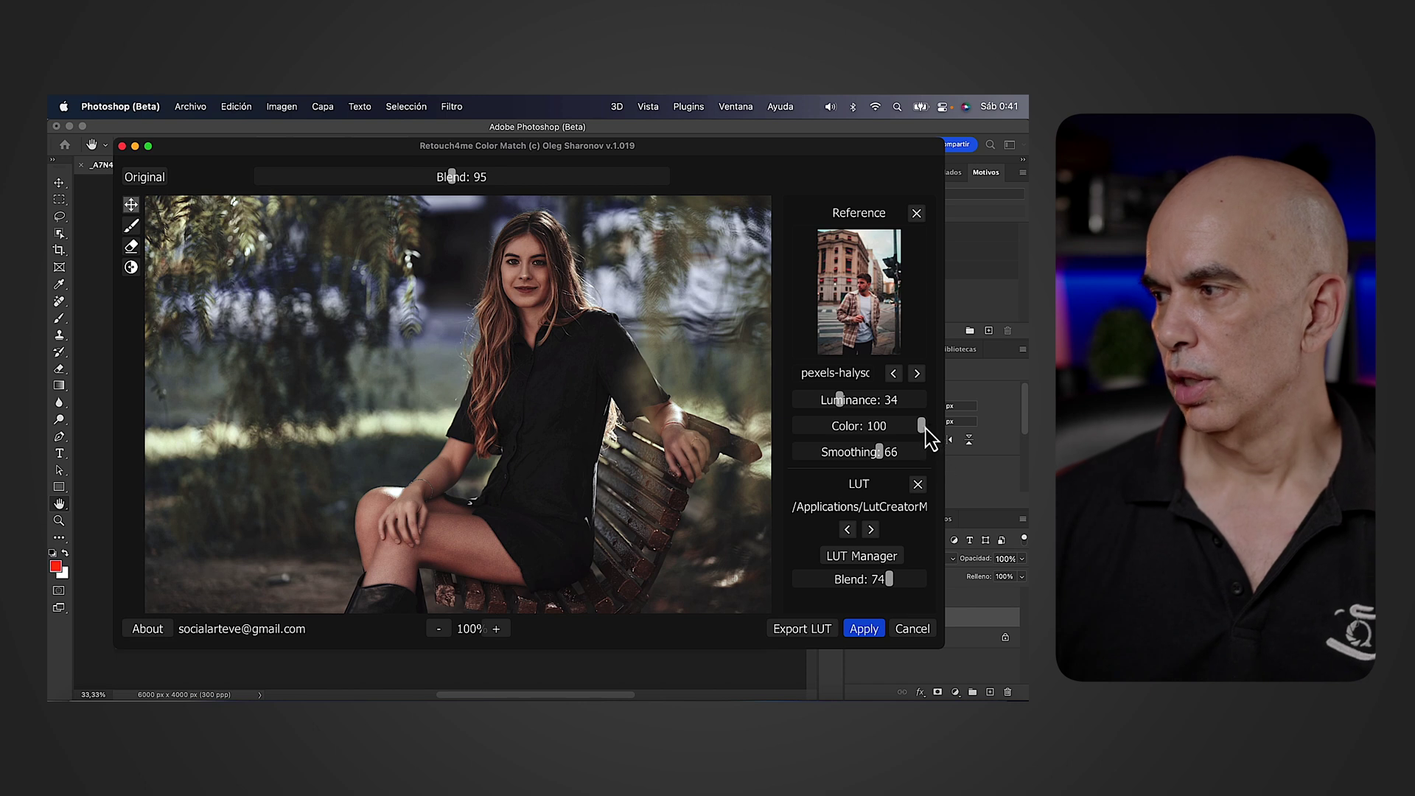
pyautogui.click(876, 428)
pyautogui.click(872, 428)
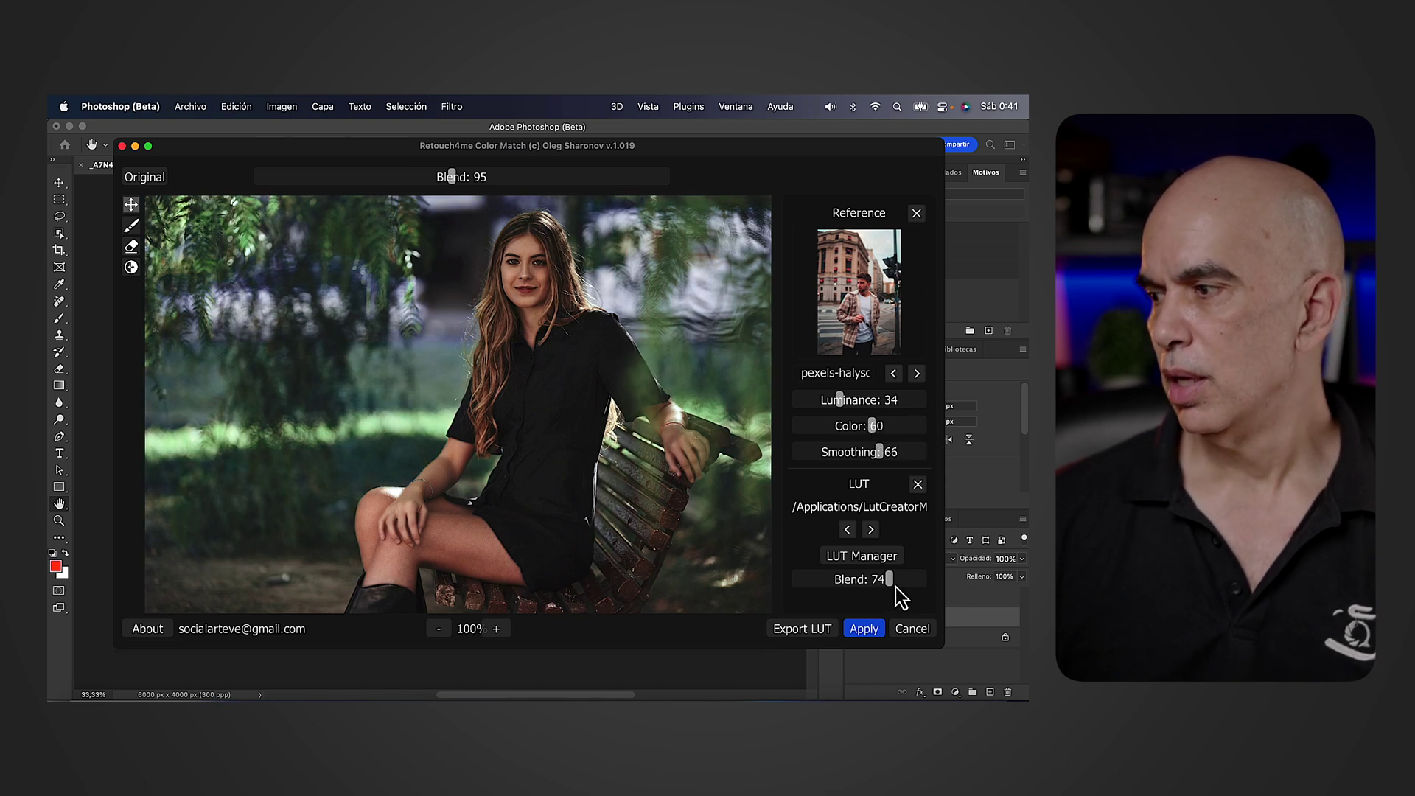
pyautogui.moveTo(904, 582)
pyautogui.mouseDown()
pyautogui.moveTo(925, 581)
pyautogui.moveTo(893, 579)
pyautogui.mouseUp()
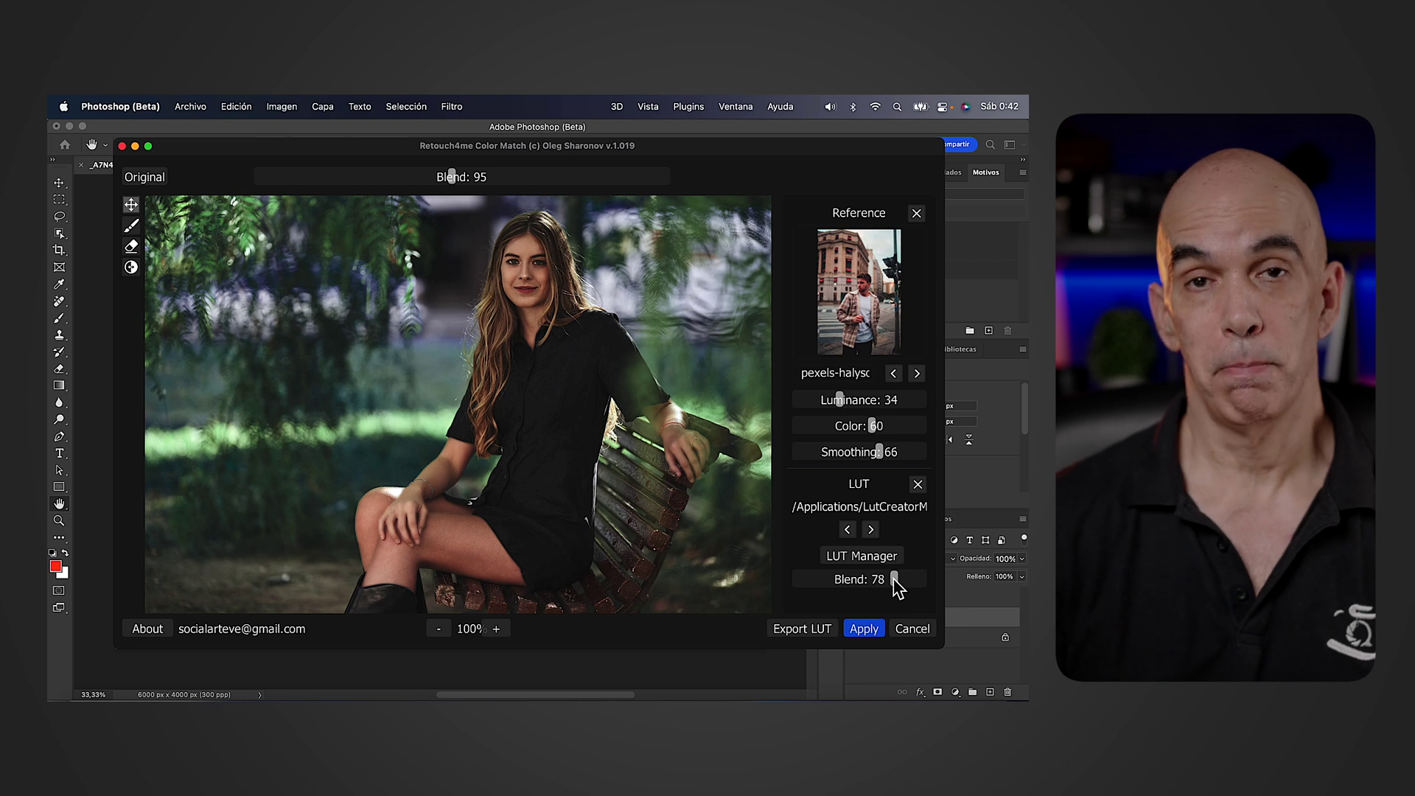
# - Replace the reference with the pexels-nur-demirba photo of a seated woman
pyautogui.click(917, 214)
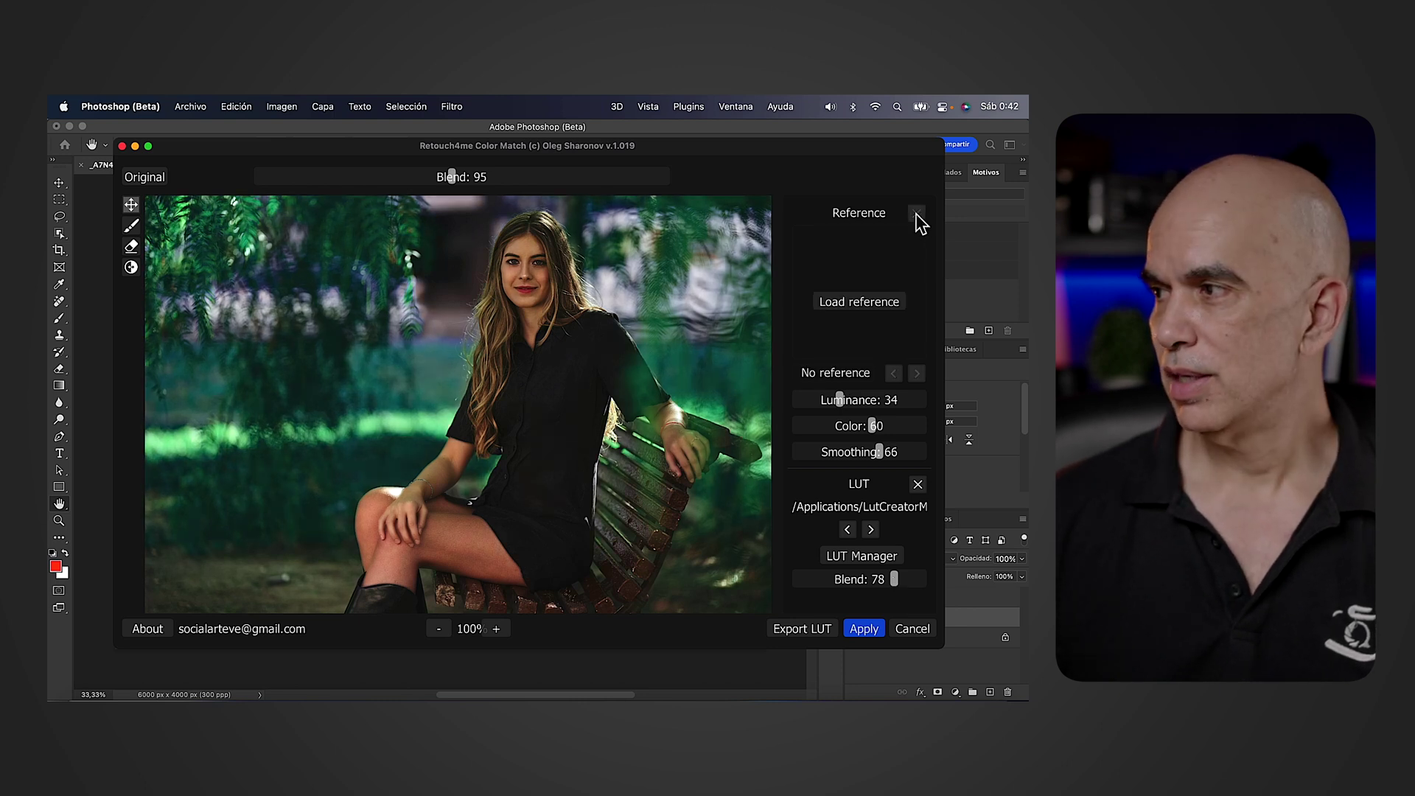
pyautogui.click(861, 302)
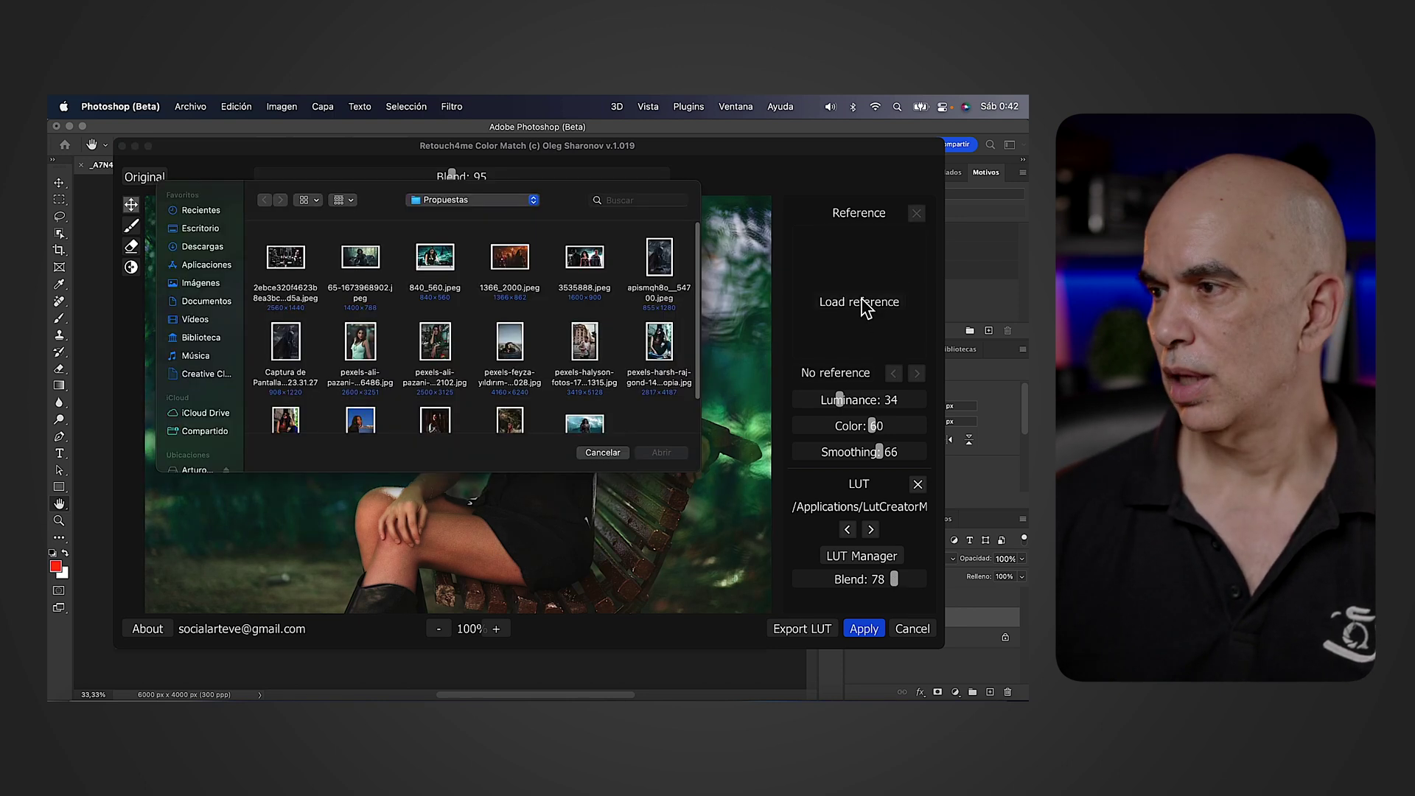
pyautogui.scroll(-2, 509, 375)
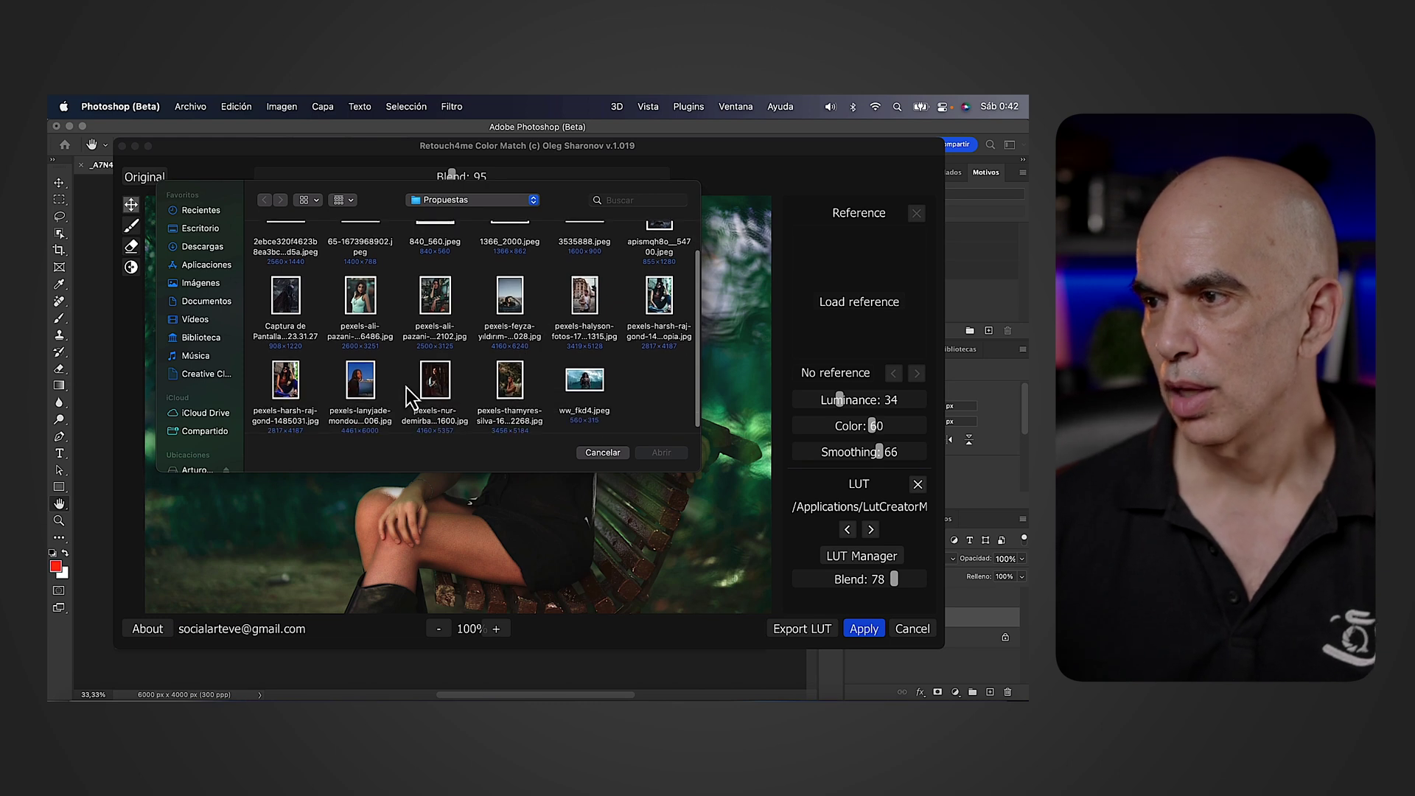
pyautogui.click(435, 383)
pyautogui.click(667, 452)
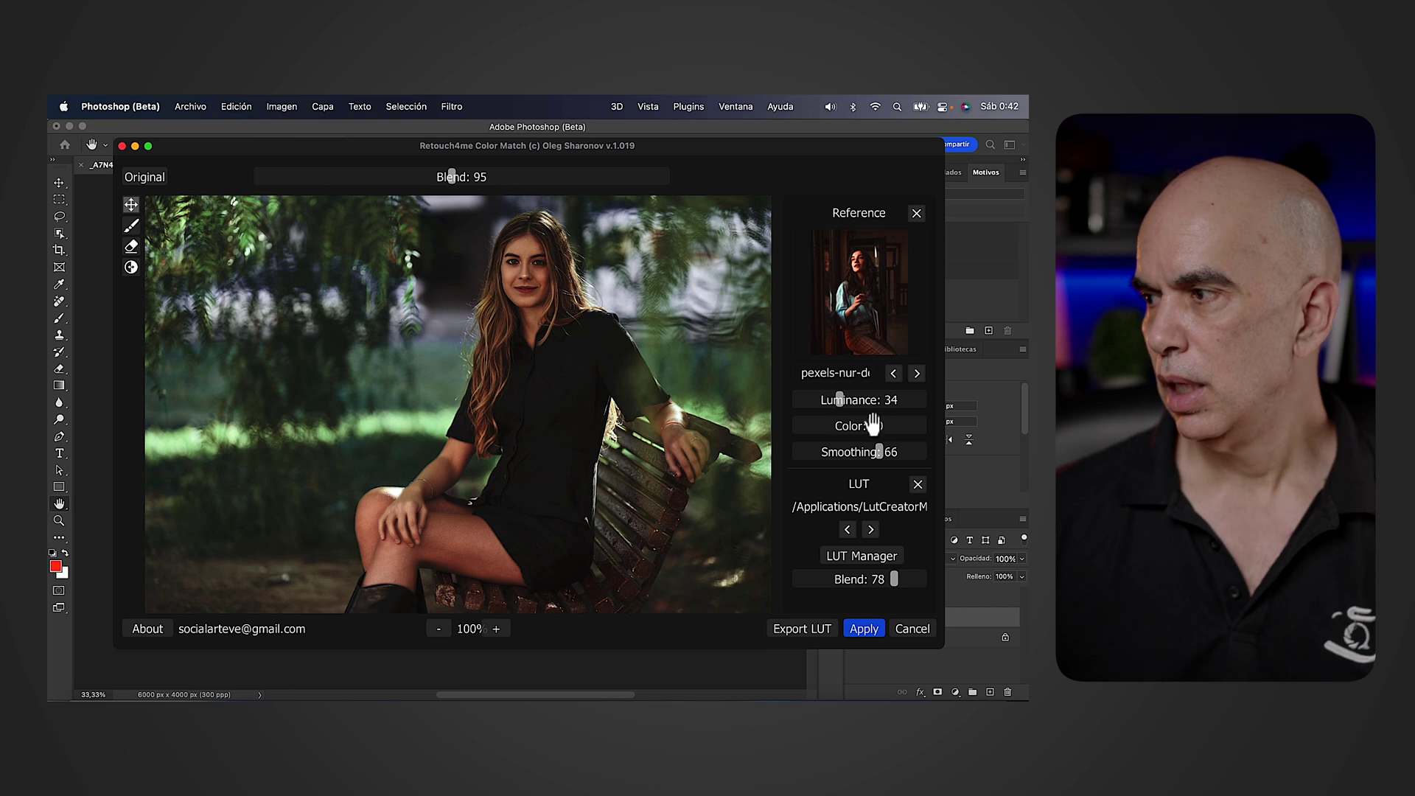
# - Set Color to 73 and Luminance to 32, comparing against the original
pyautogui.moveTo(885, 423); pyautogui.dragTo(888, 421)
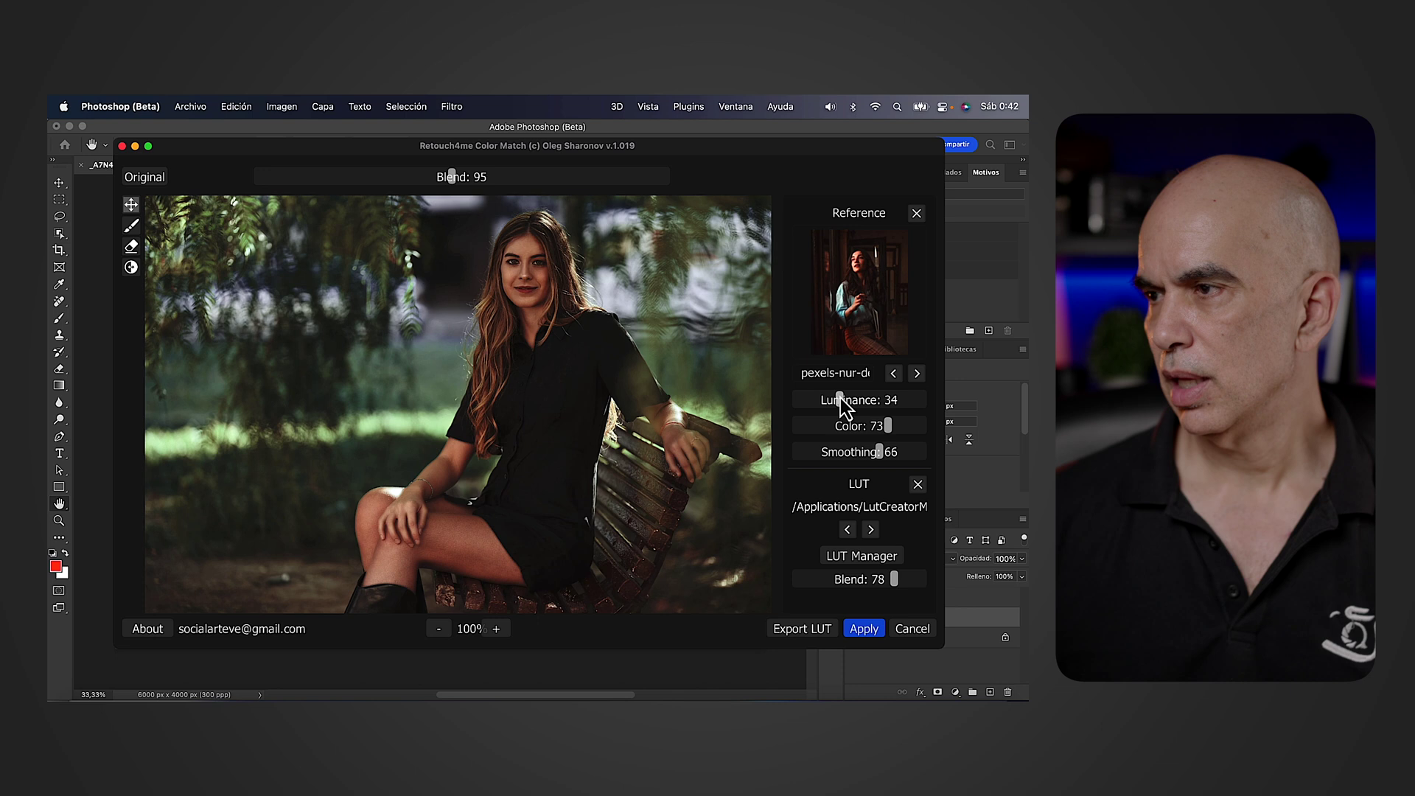
pyautogui.moveTo(842, 401); pyautogui.dragTo(890, 406)
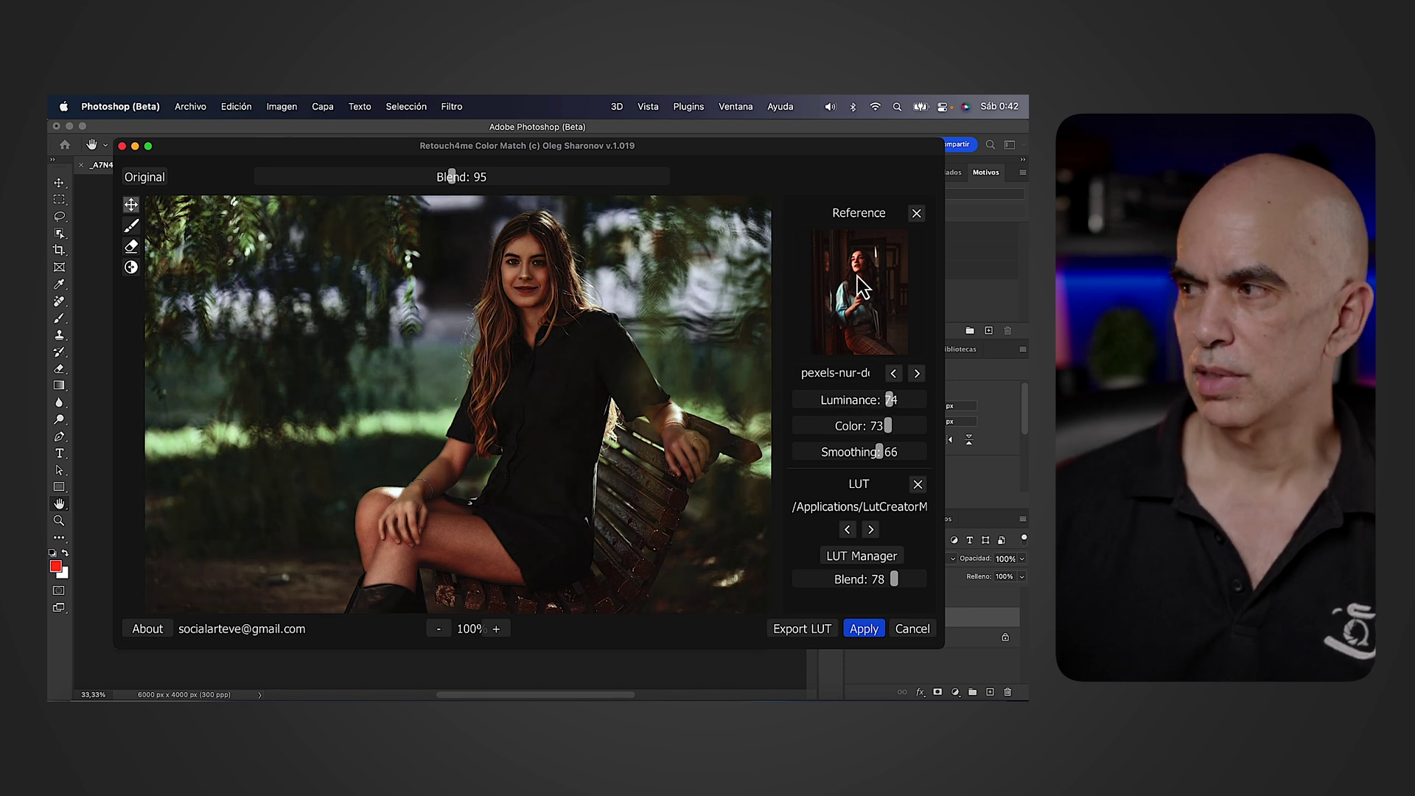
pyautogui.click(836, 402)
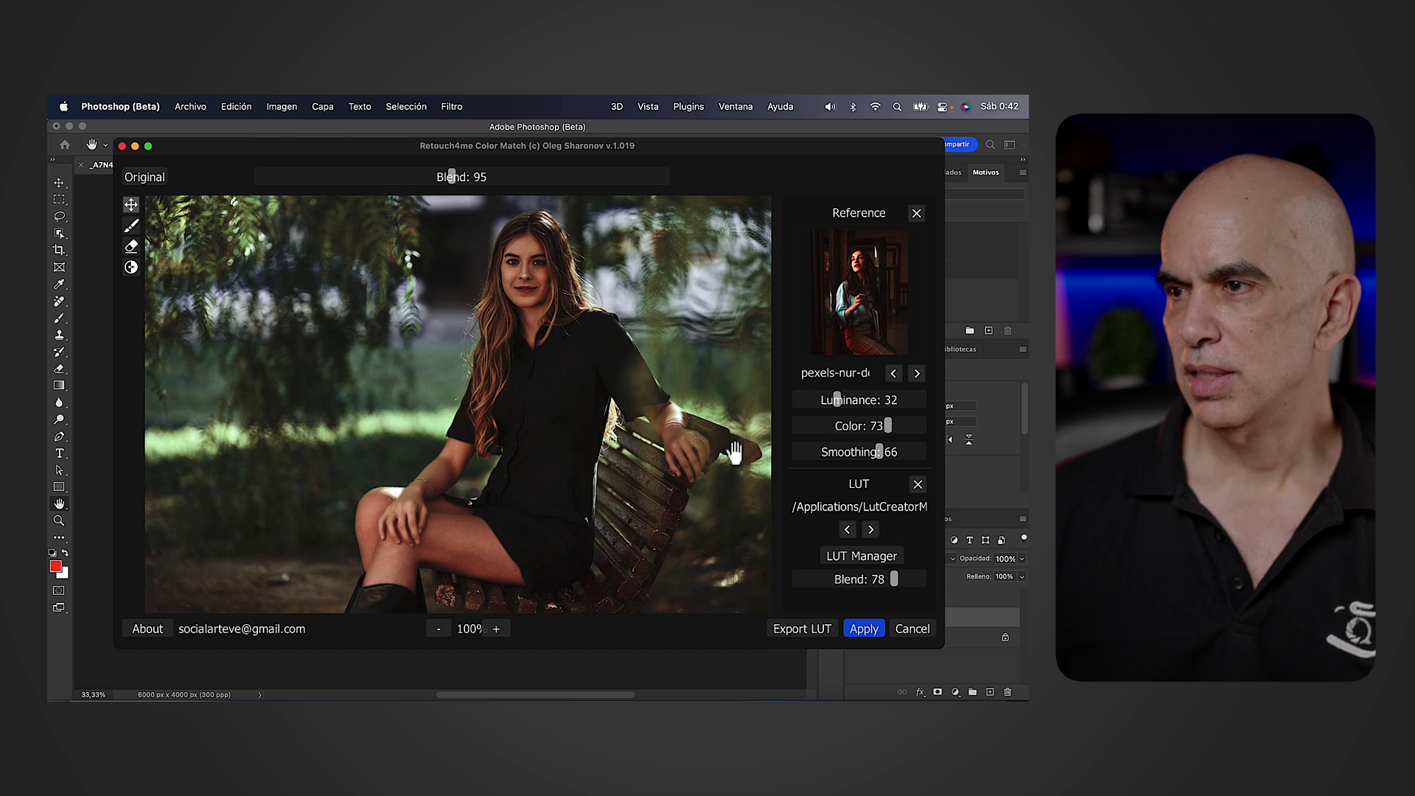
pyautogui.click(150, 180)
pyautogui.click(151, 181)
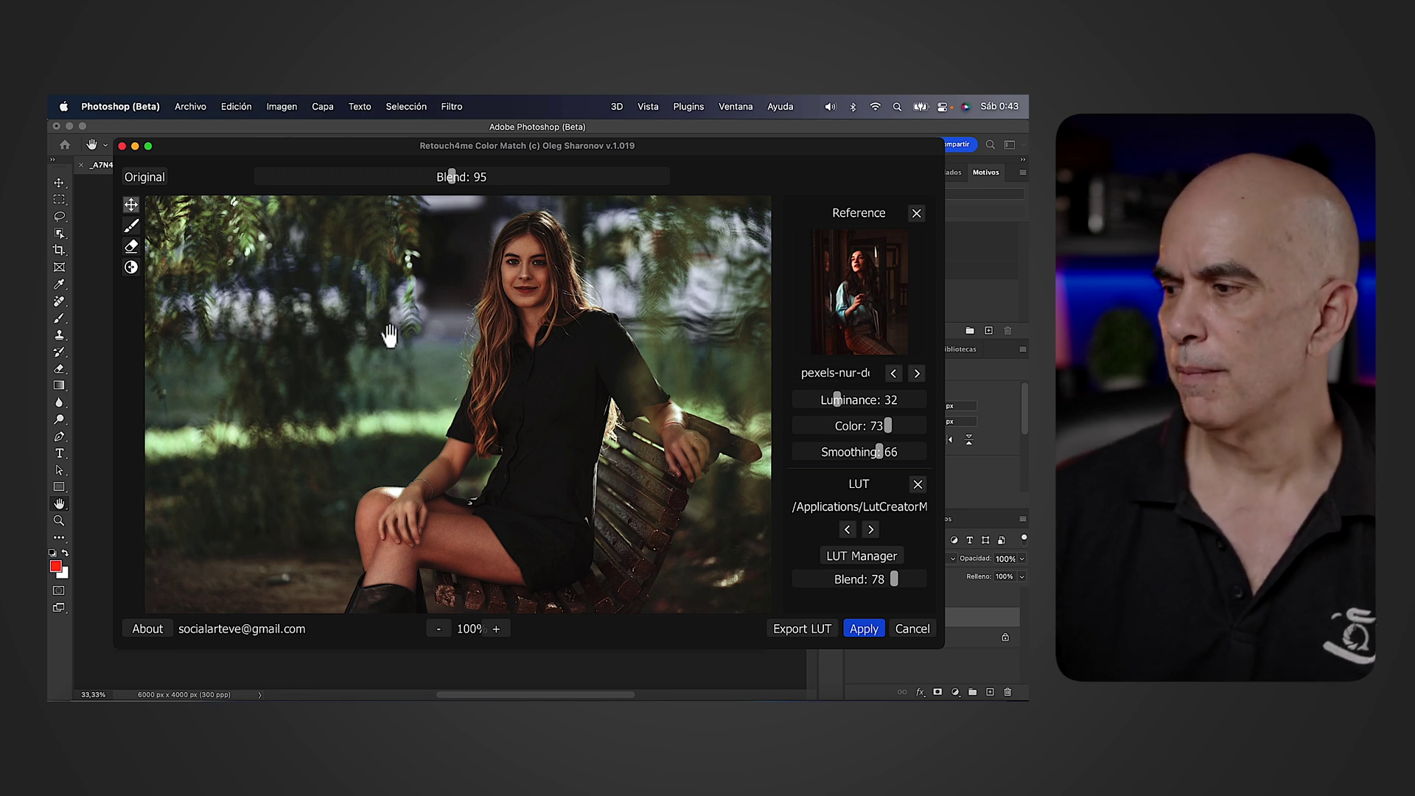
# - Export the match as SocialArte2.cube in Luts, apply the grade, and bring Final Cut Pro forward
pyautogui.click(794, 630)
pyautogui.click(442, 212)
pyautogui.write('2.cube')
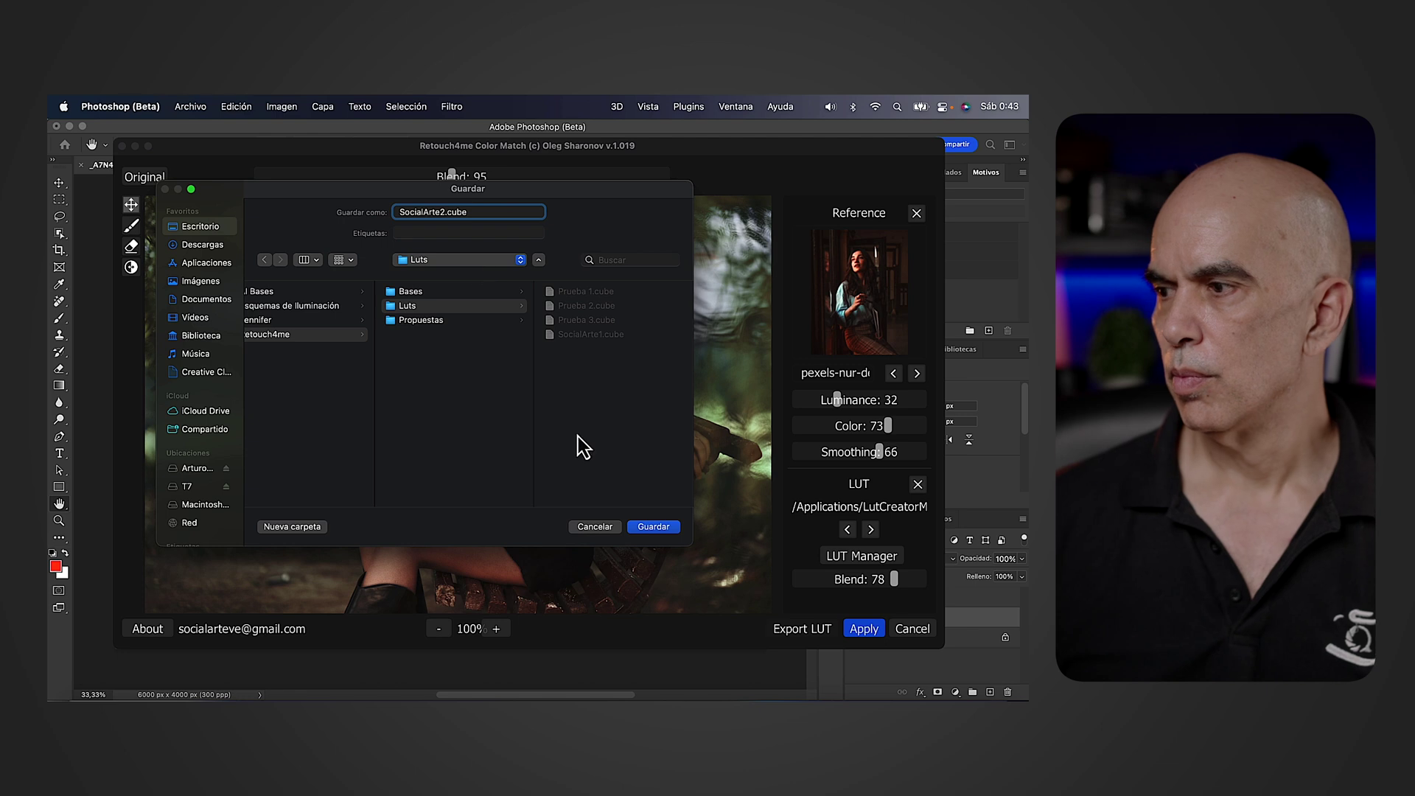
pyautogui.click(658, 528)
pyautogui.press('Return')
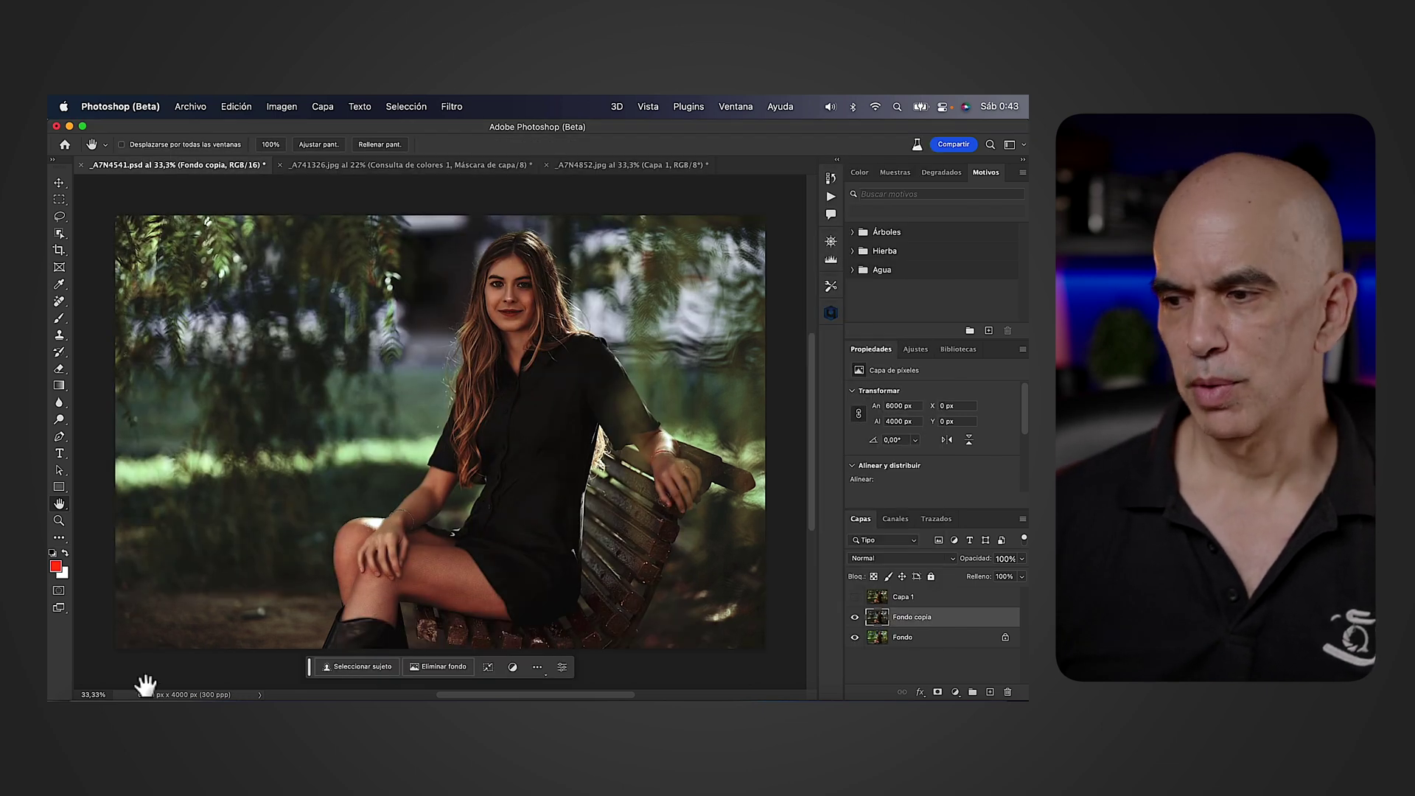
pyautogui.click(361, 696)
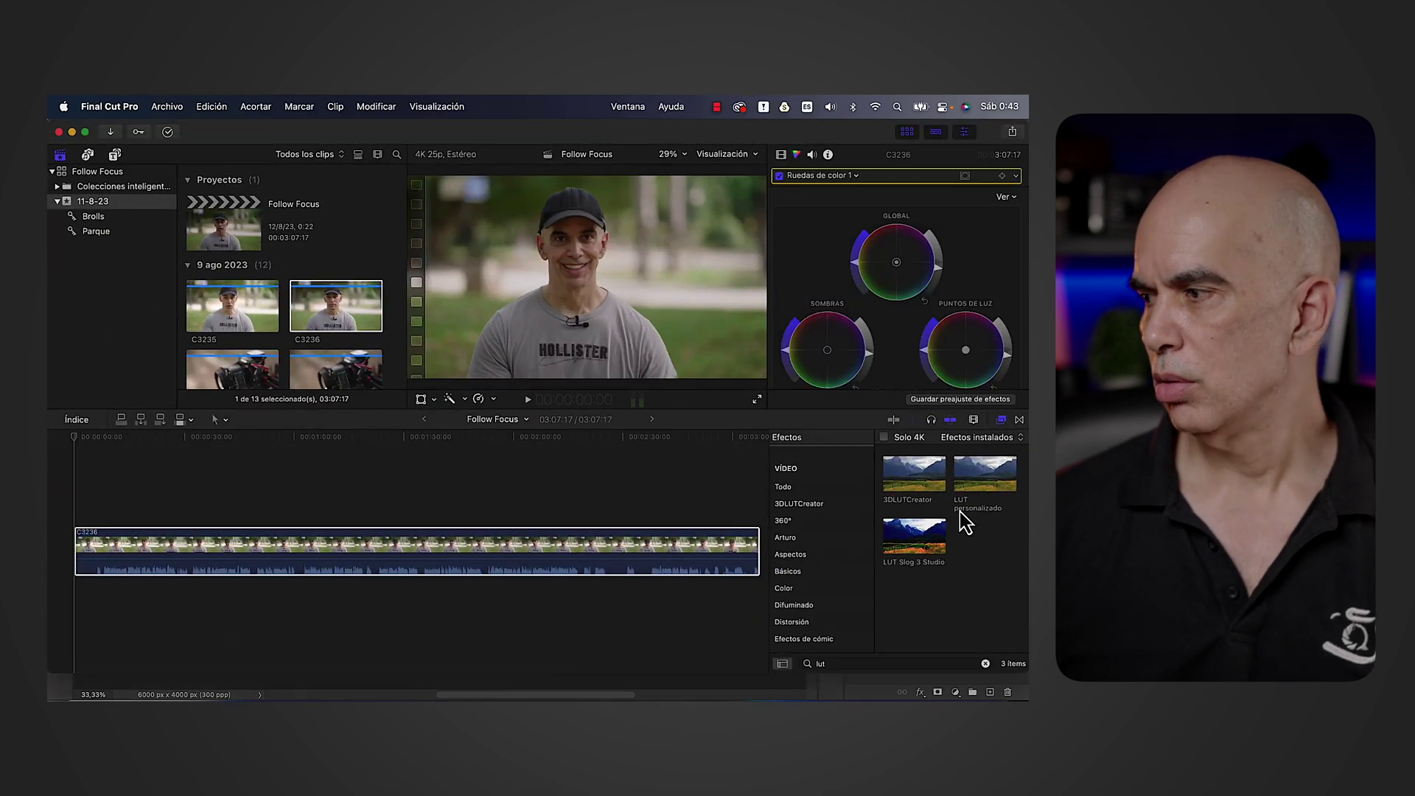
# - Add the Custom LUT effect to clip C3236 and load SocialArte2.cube
pyautogui.moveTo(972, 481); pyautogui.dragTo(243, 486)
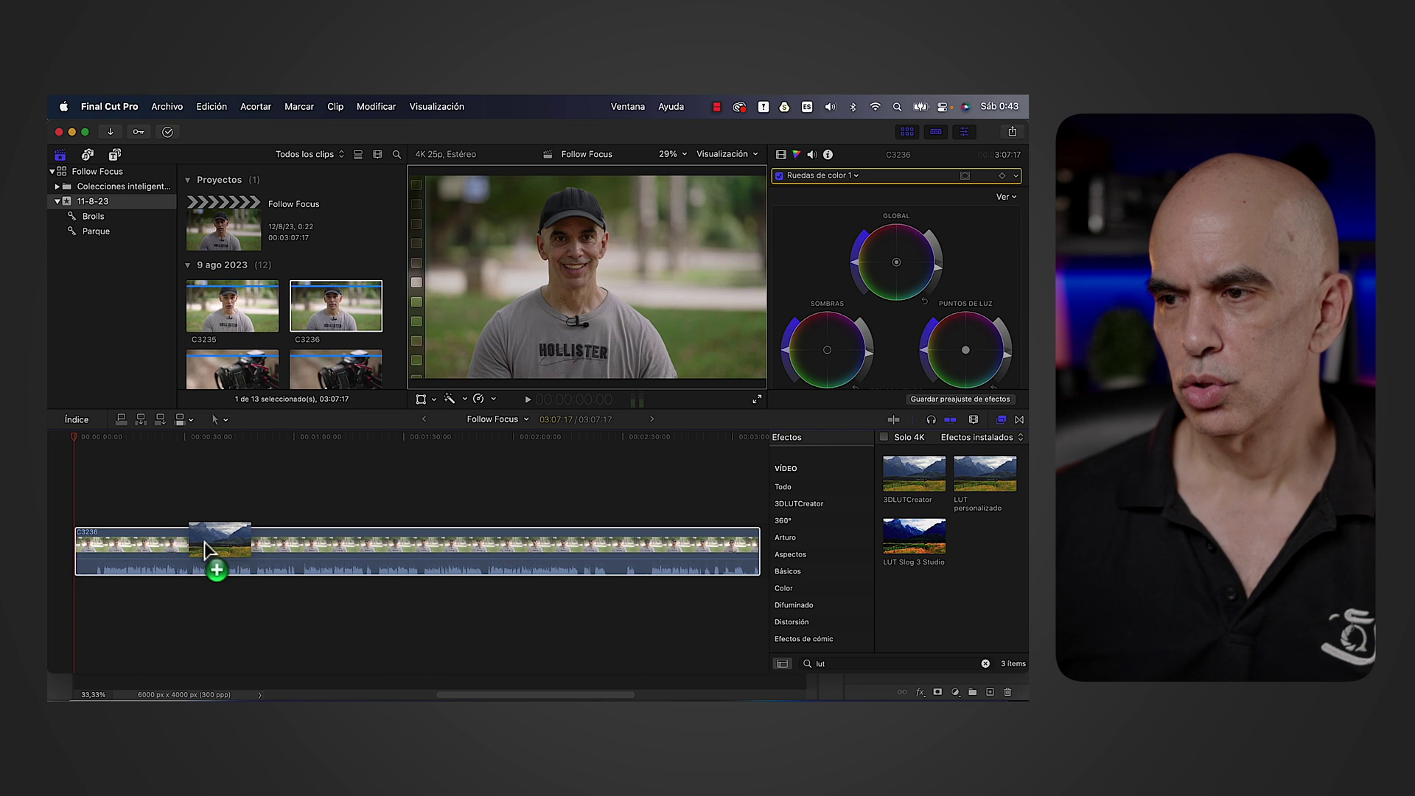
pyautogui.moveTo(207, 542); pyautogui.dragTo(206, 545)
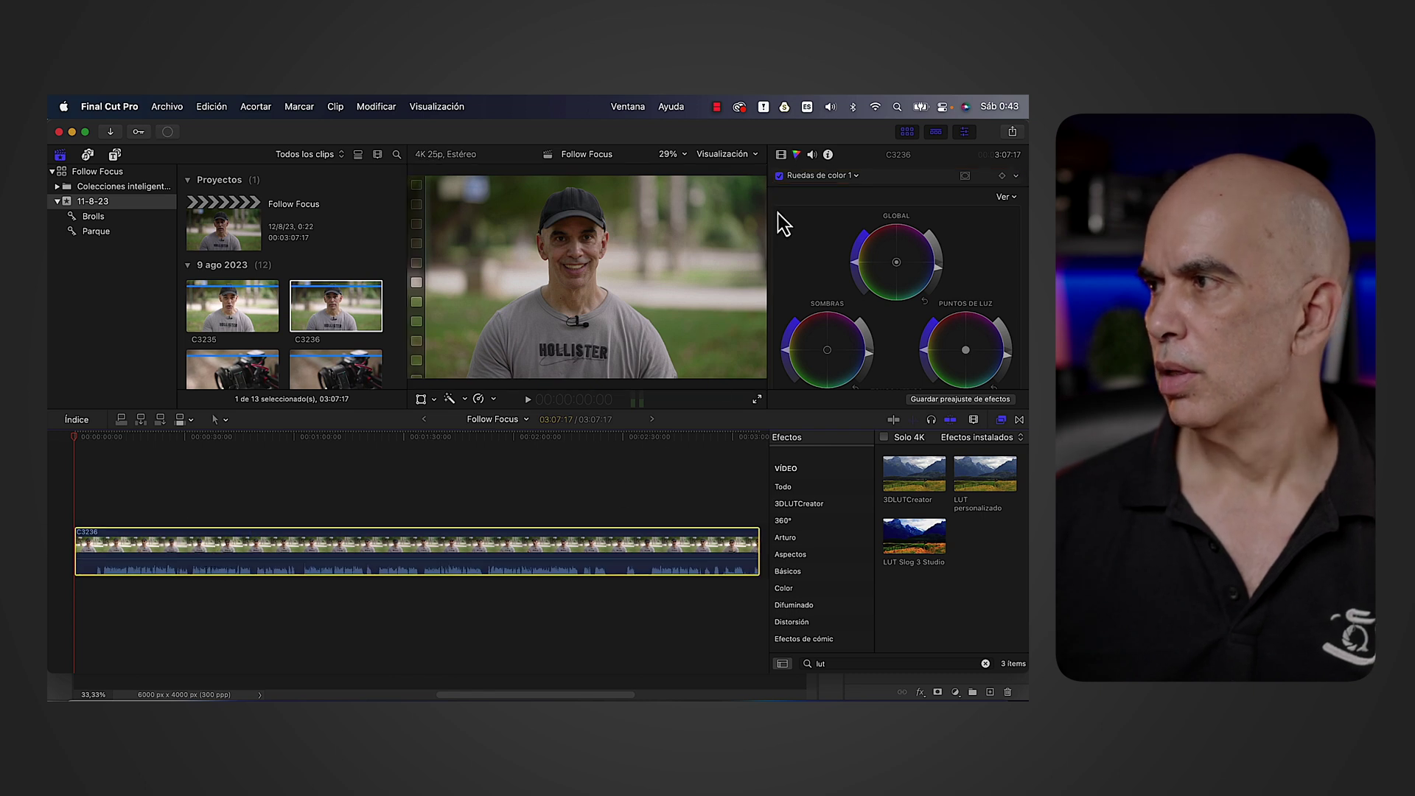
pyautogui.click(779, 156)
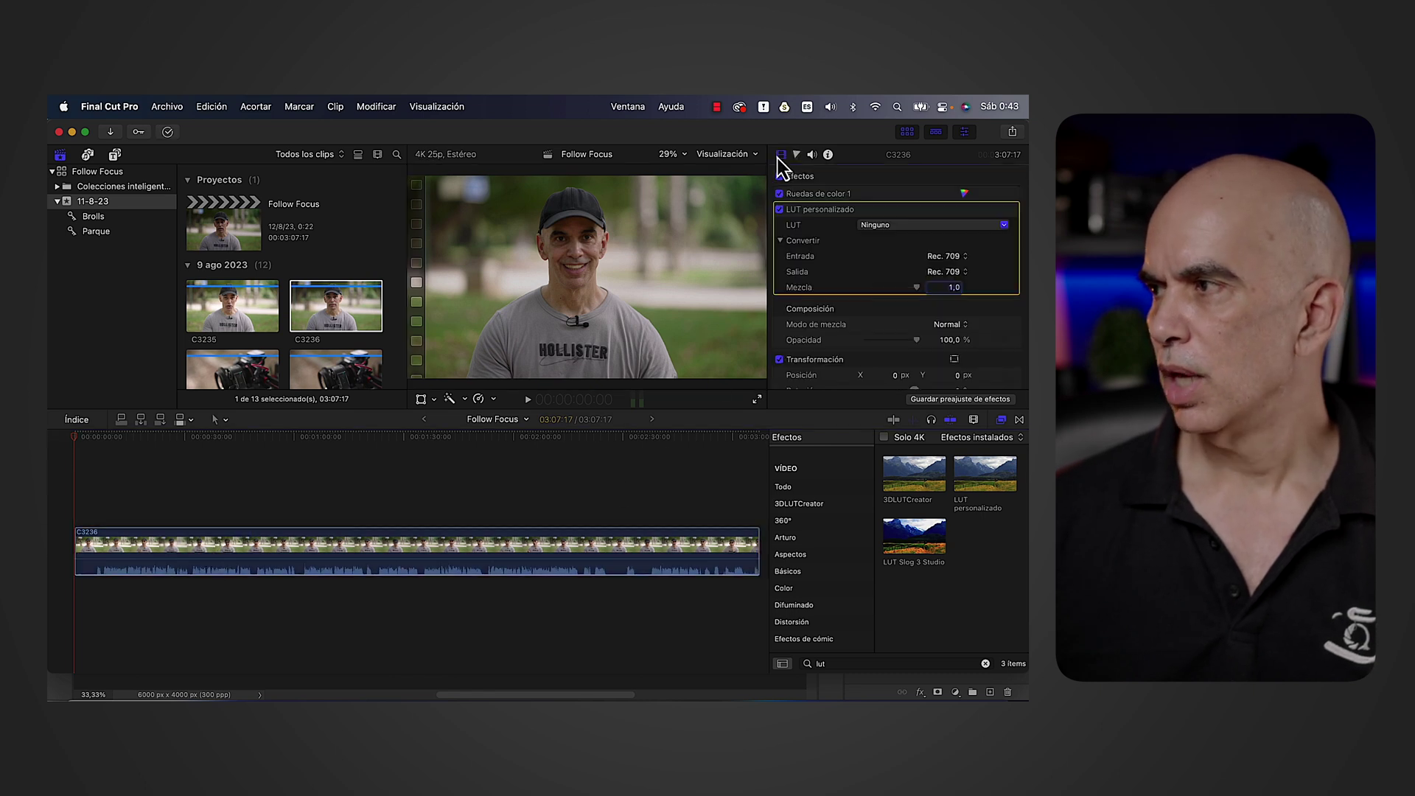
pyautogui.click(899, 234)
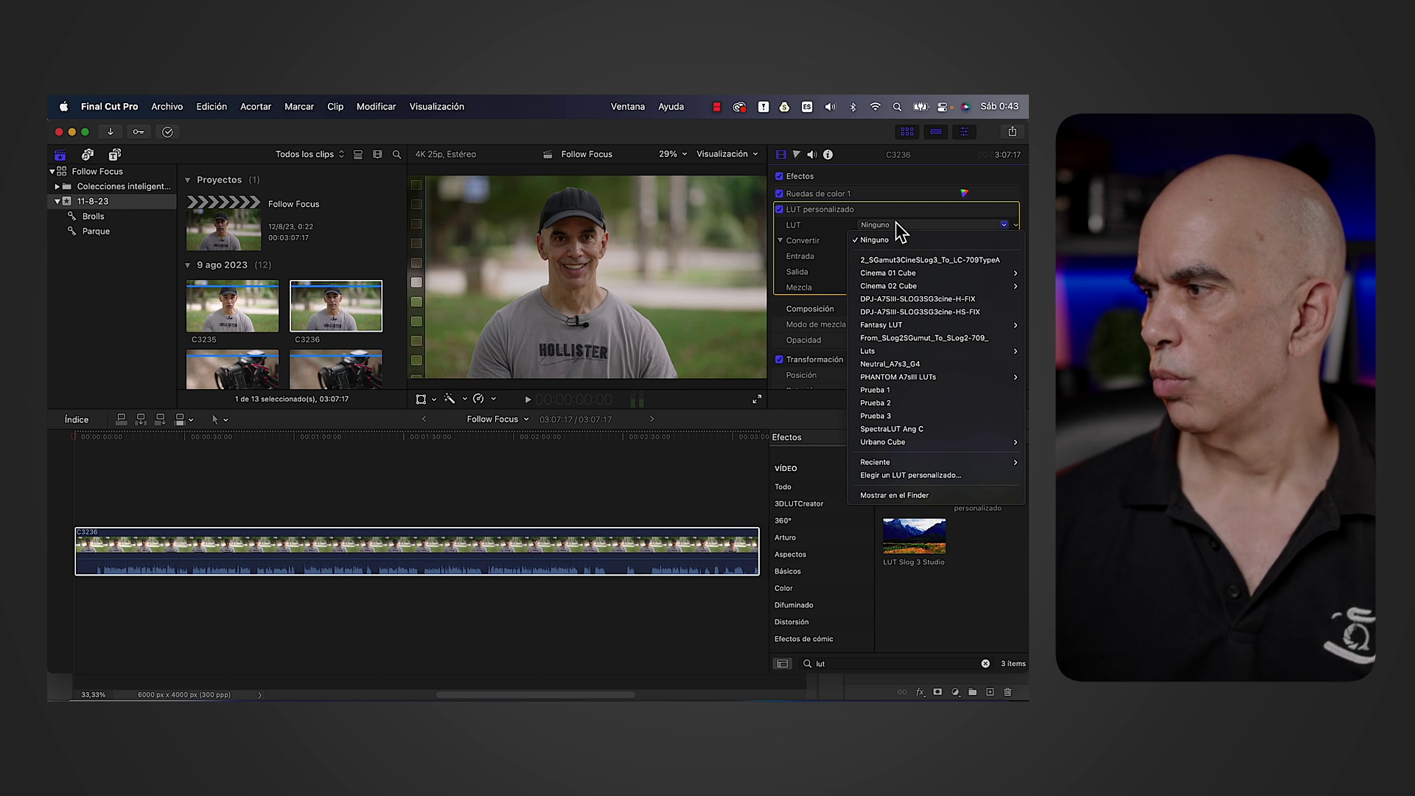
pyautogui.click(910, 475)
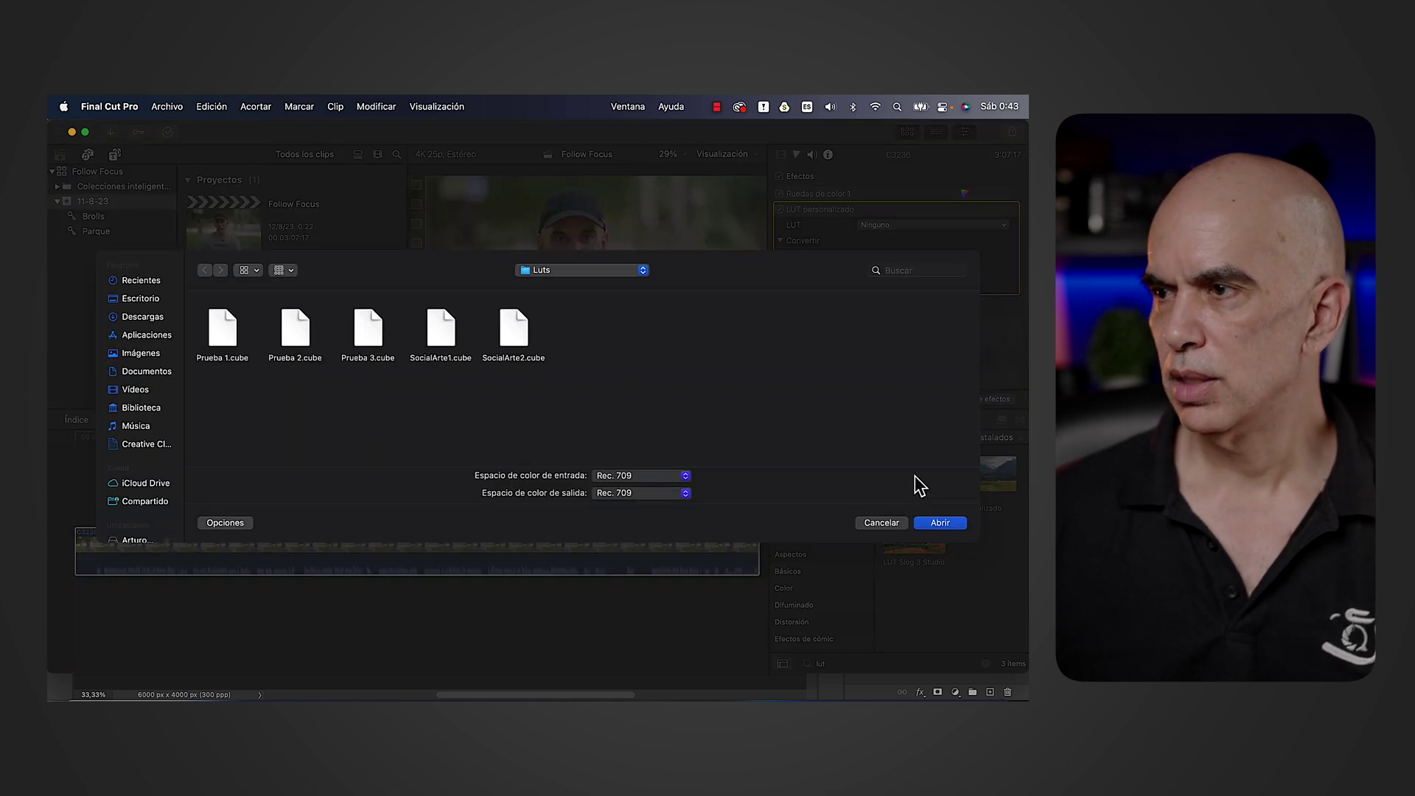
pyautogui.click(513, 332)
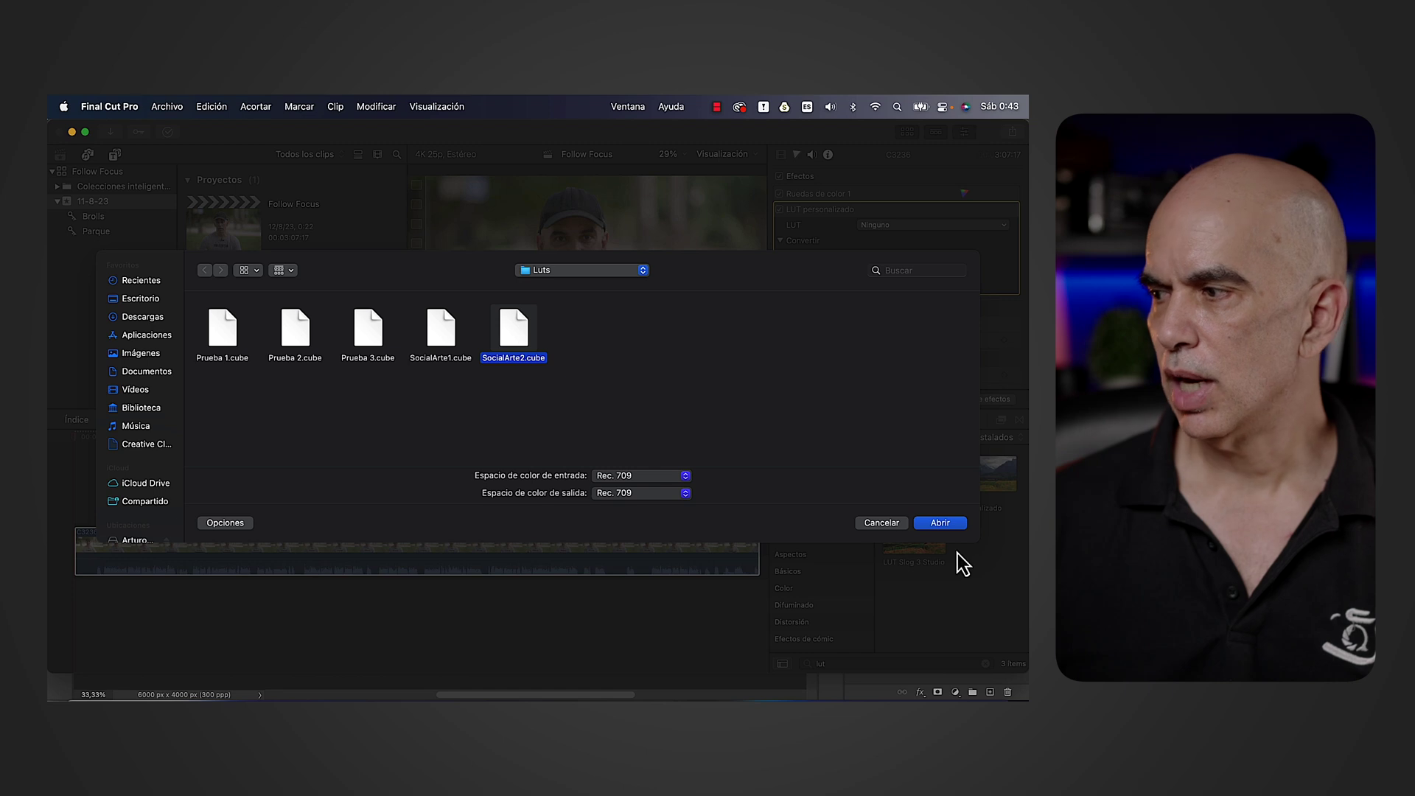
pyautogui.click(945, 524)
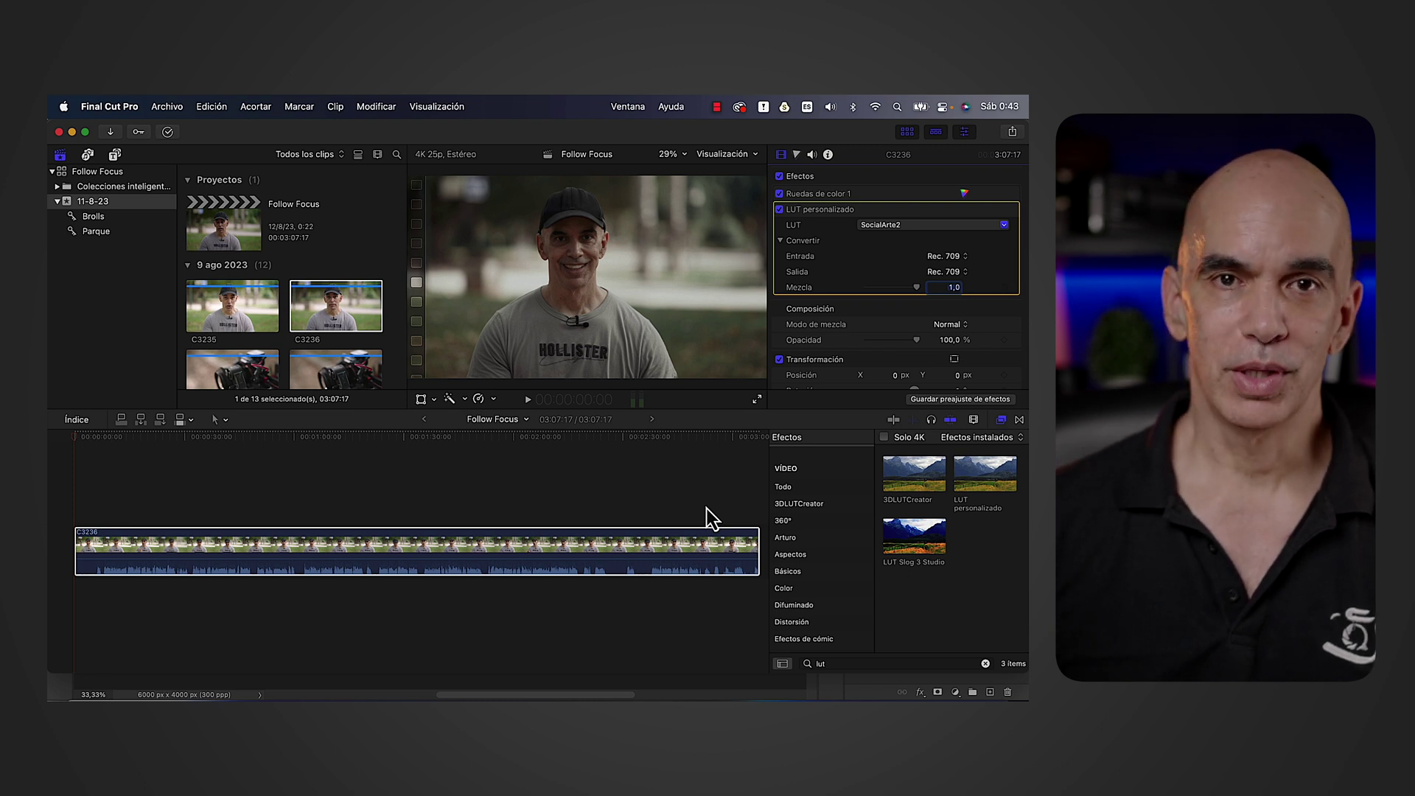
# - Switch the clip's LUT to Prueba 1, then to Prueba 3
pyautogui.click(908, 225)
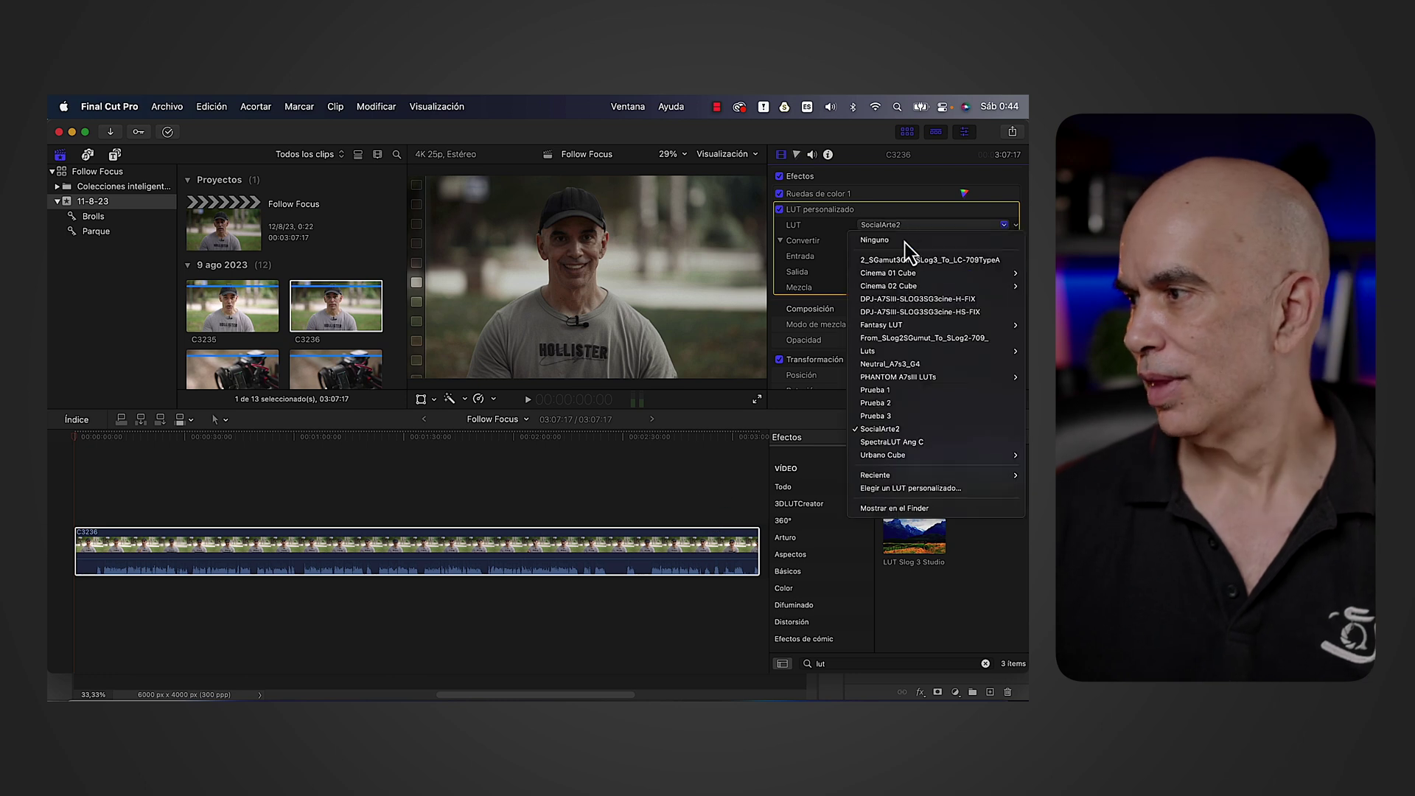
pyautogui.click(902, 392)
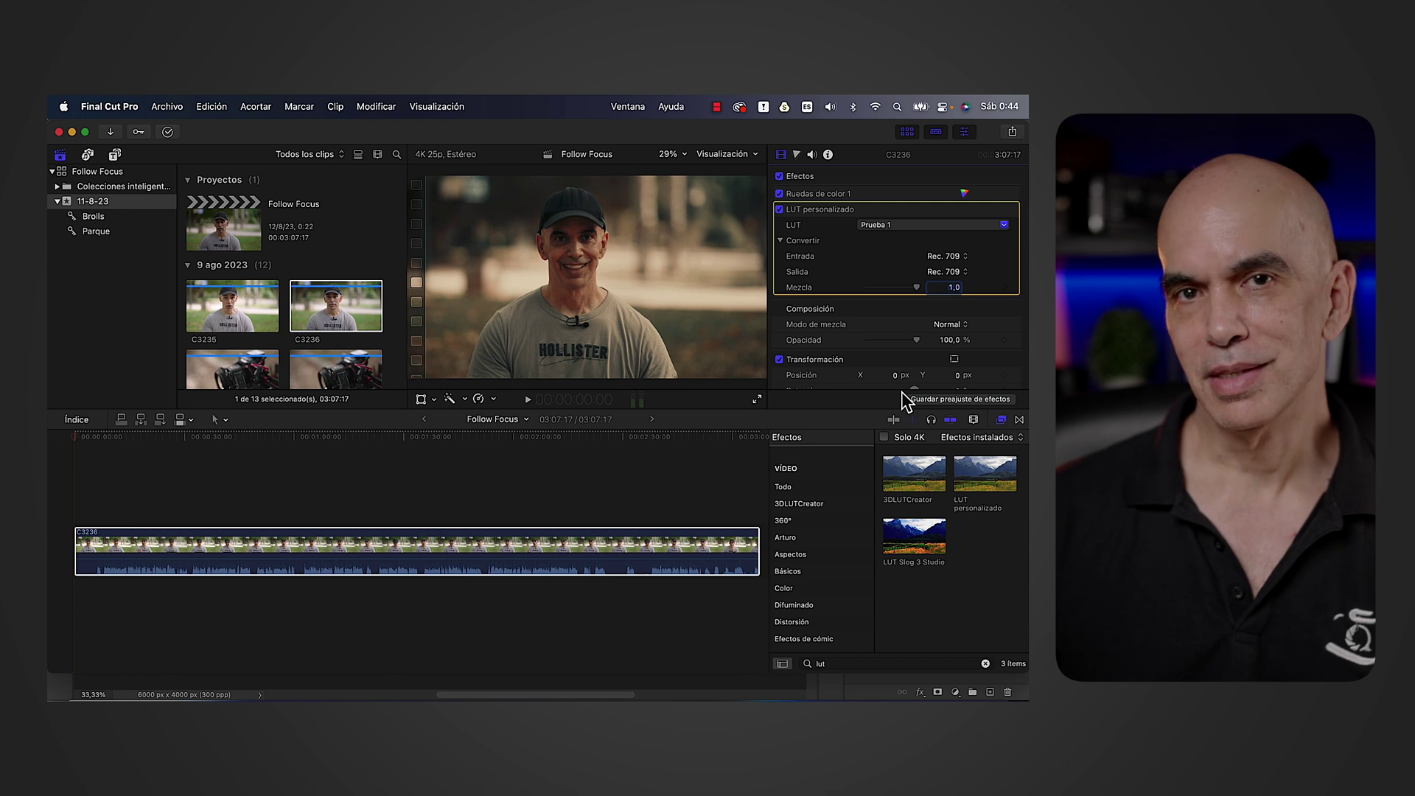
pyautogui.click(884, 225)
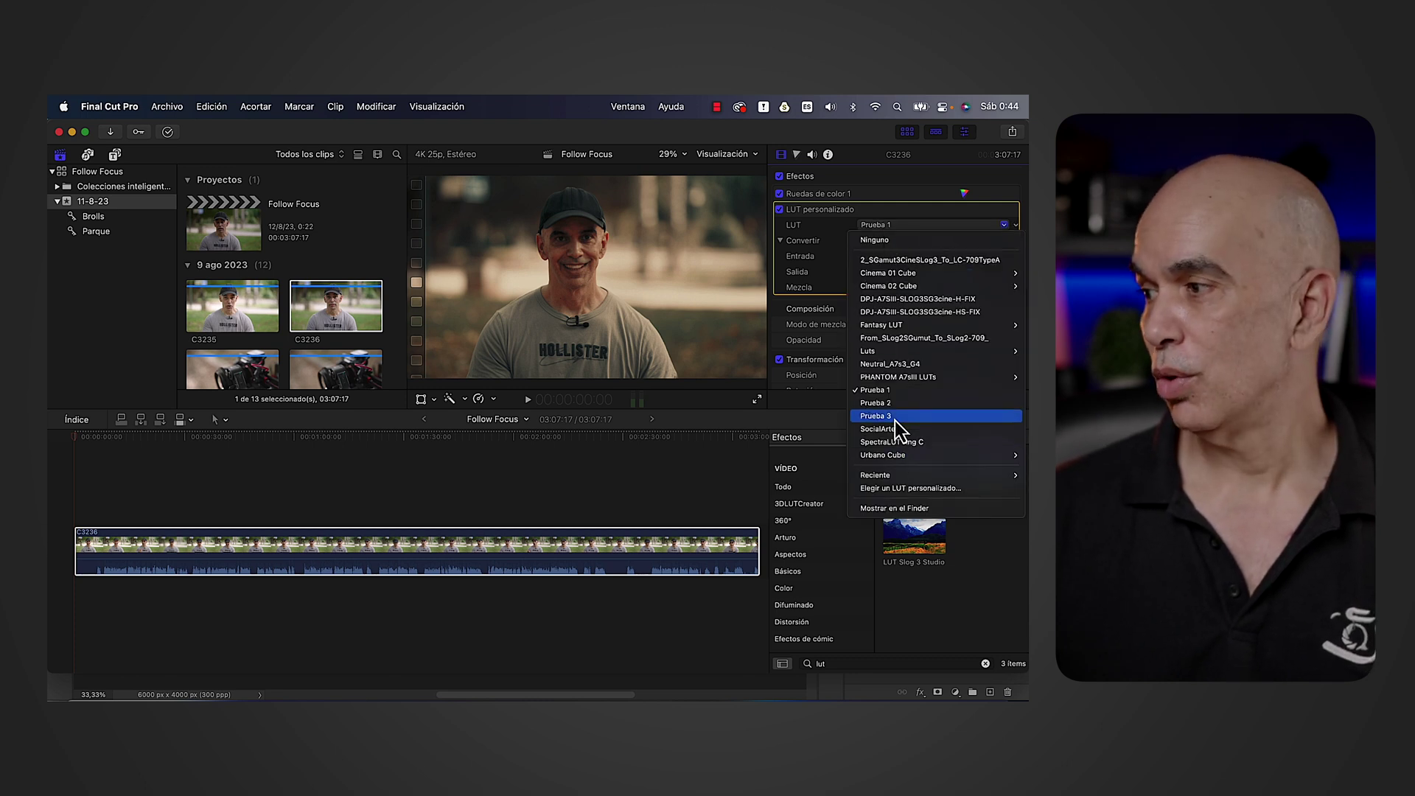
pyautogui.click(893, 417)
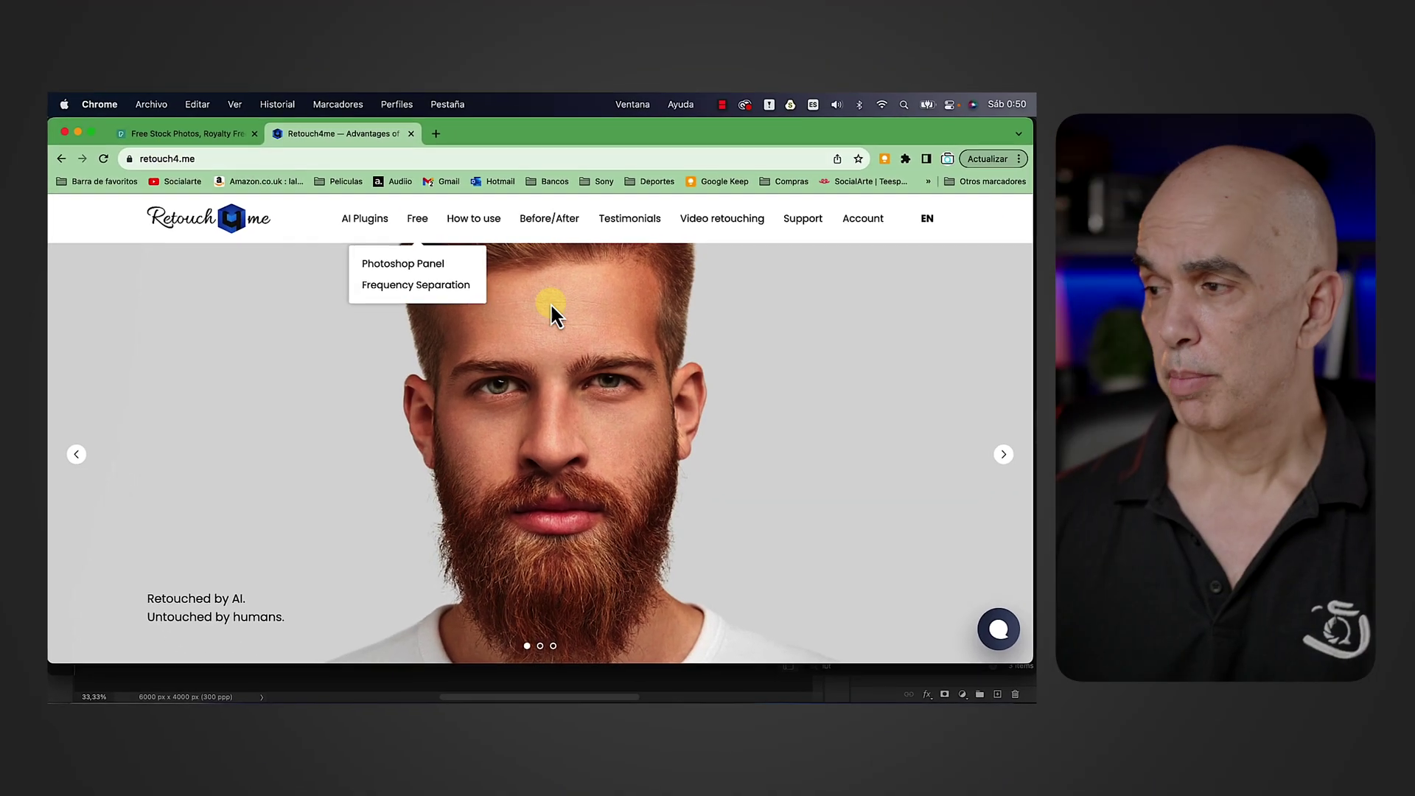
# - Scroll the retouch4.me page down to the Color Match card priced $124
pyautogui.scroll(-10, 679, 425)
pyautogui.scroll(-6, 679, 424)
pyautogui.scroll(-3, 680, 425)
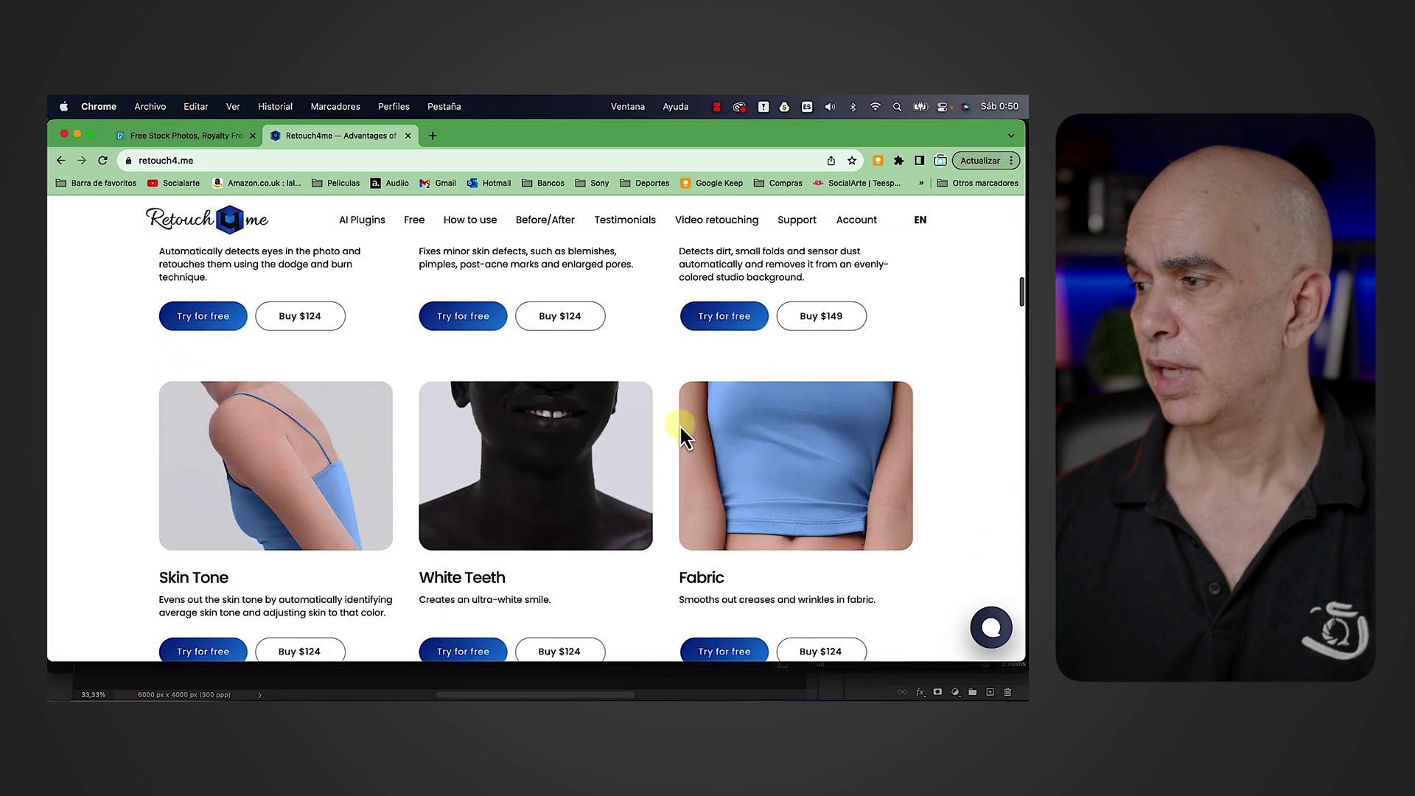
pyautogui.scroll(-1, 680, 425)
pyautogui.scroll(-2, 682, 435)
pyautogui.scroll(-5, 730, 472)
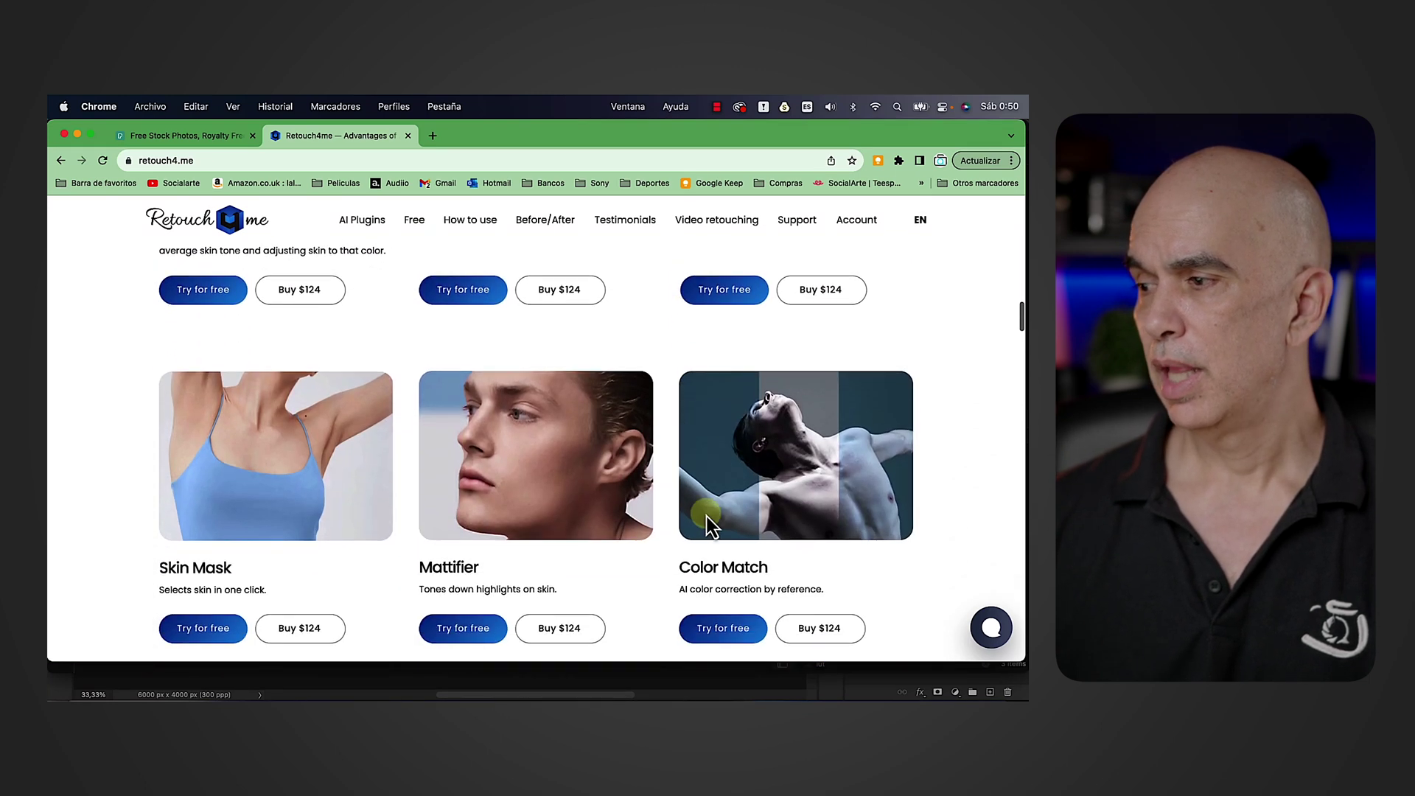
pyautogui.scroll(-1, 771, 494)
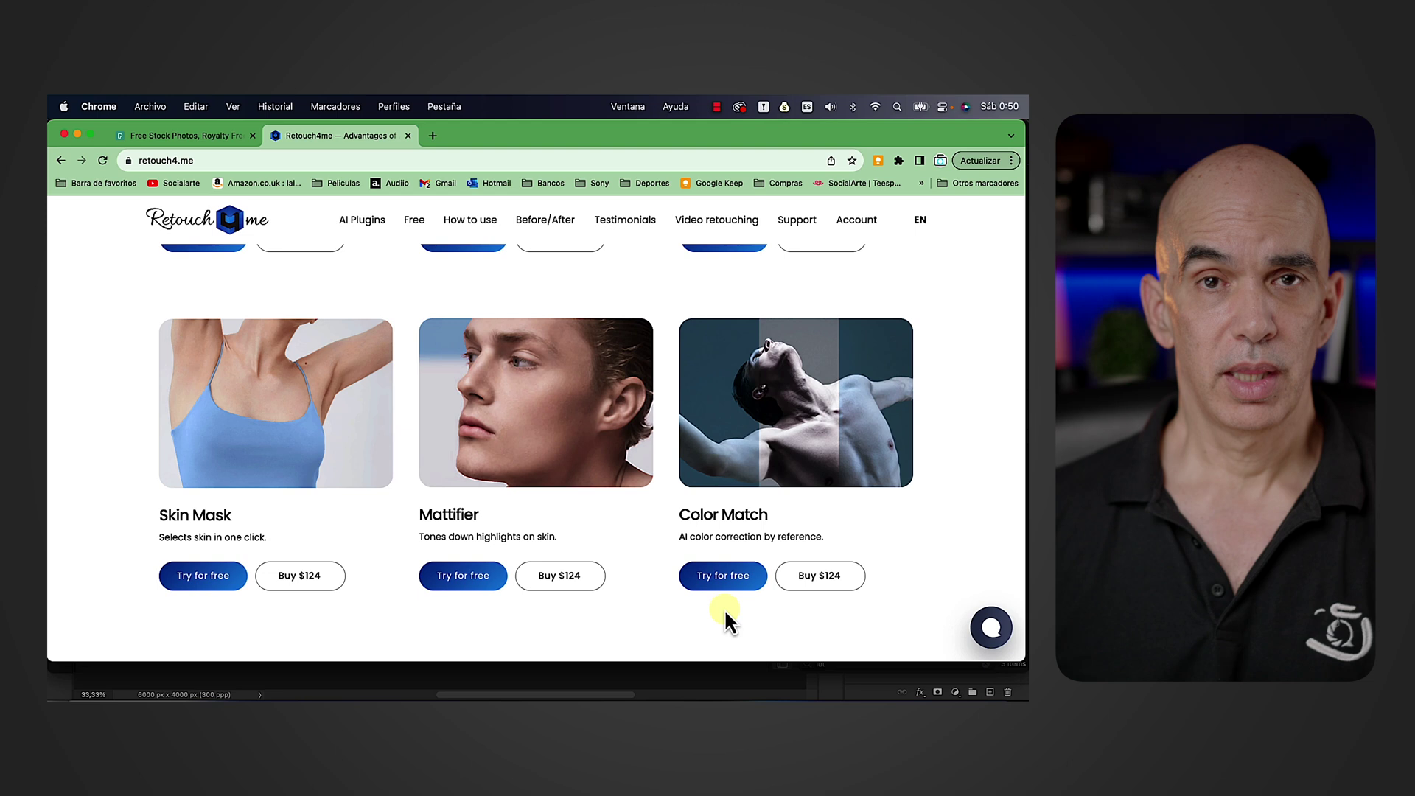